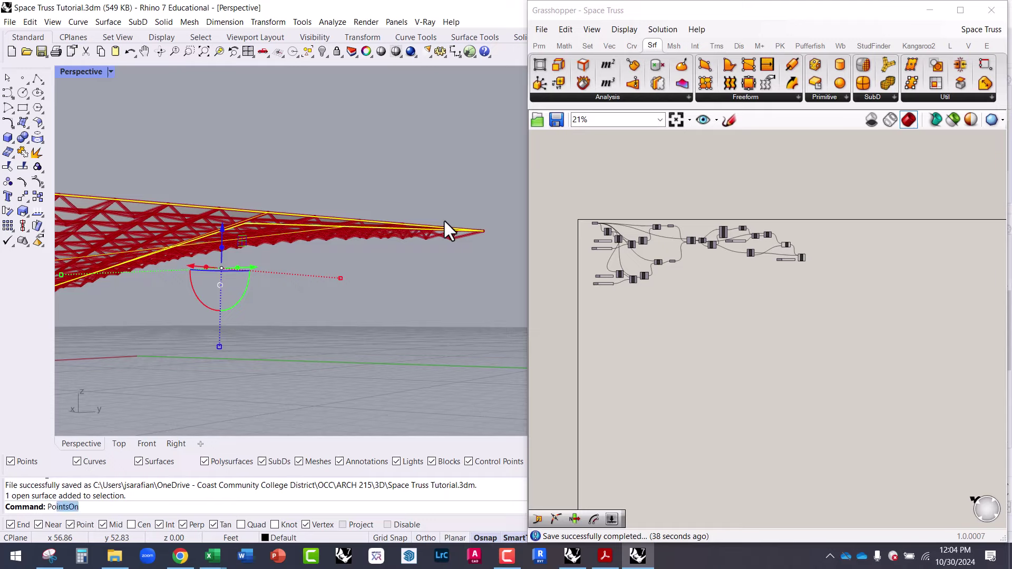
Show the control points of the truss's base surface and move its far corner point to reshape the truss.
key(Return)
click(484, 231)
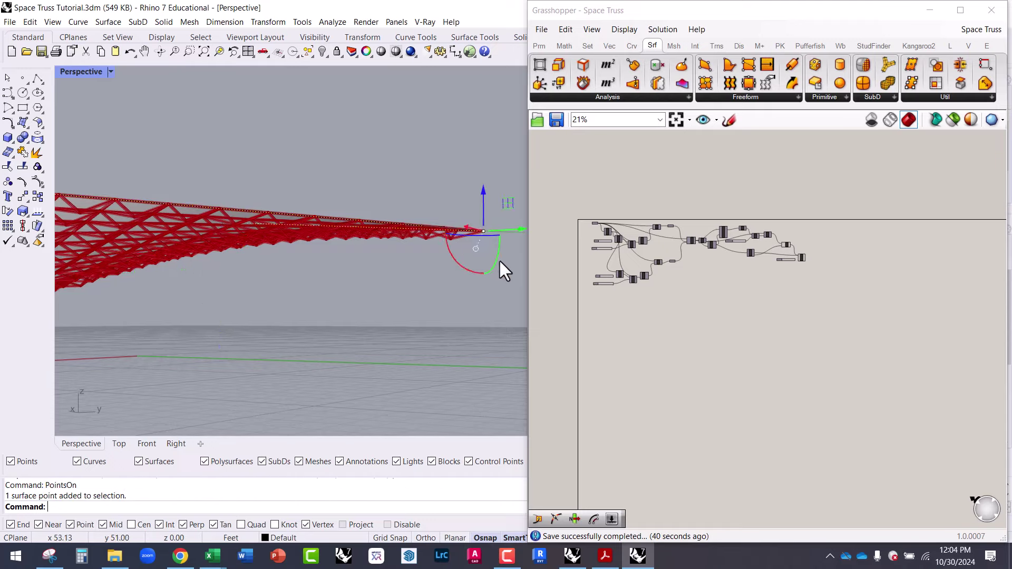
right_drag(499, 259, 441, 265)
drag(476, 214, 371, 209)
right_drag(371, 209, 323, 224)
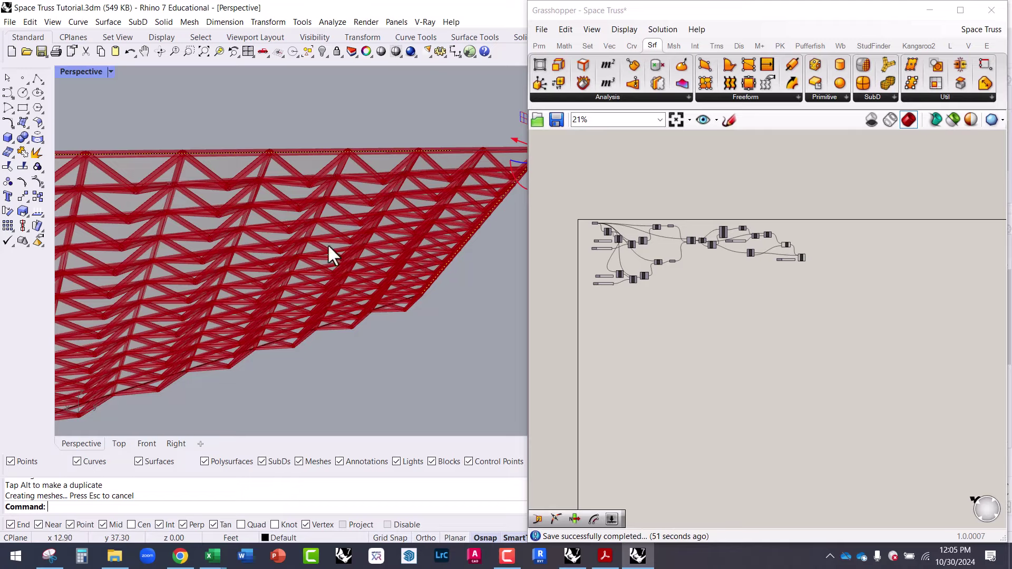
right_drag(329, 252, 228, 271)
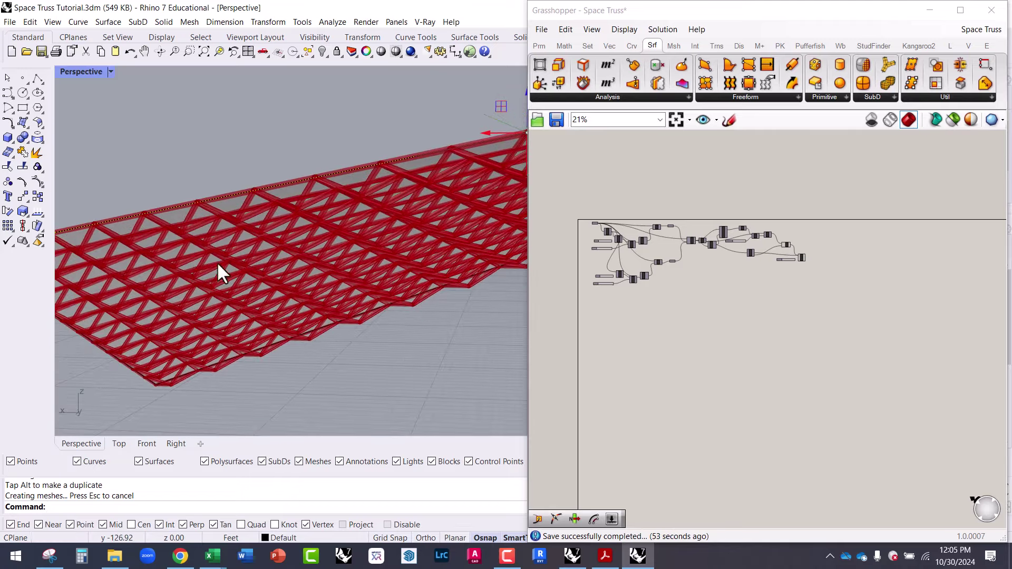
right_drag(328, 267, 445, 267)
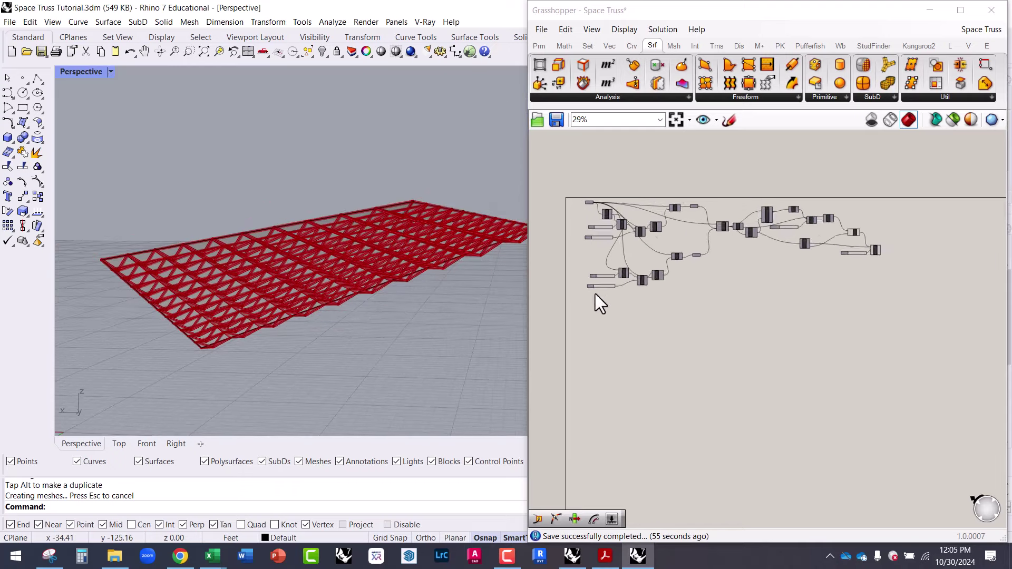
Disable all components of the existing truss definition on the Grasshopper canvas.
right_drag(599, 303, 695, 329)
drag(827, 330, 565, 211)
right_click(589, 203)
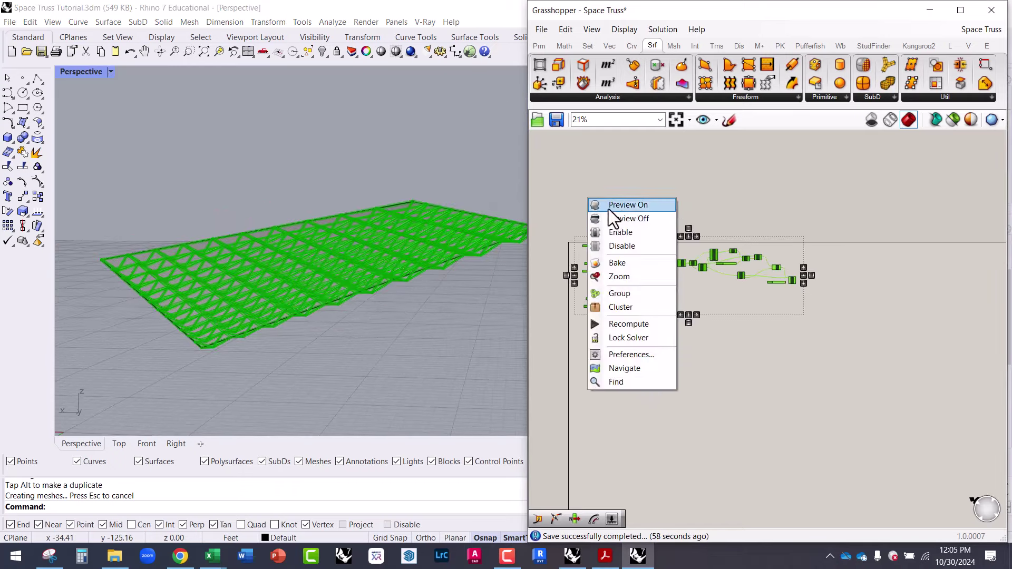
click(626, 245)
right_drag(608, 332, 587, 242)
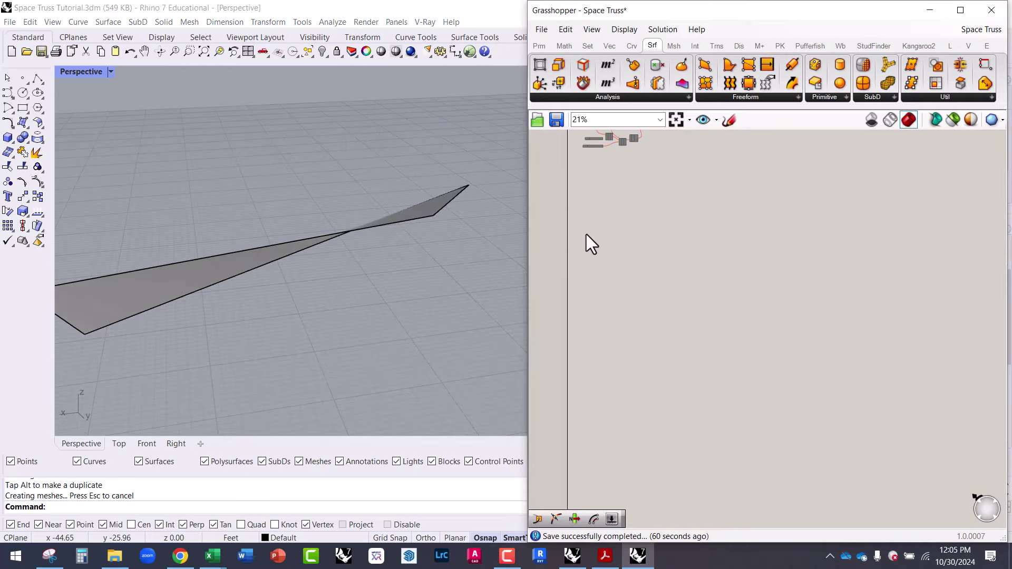
Draw a new four-sided surface from corner points on the ground plane beside the existing surface.
scroll(587, 242, up, 2)
right_drag(409, 217, 165, 210)
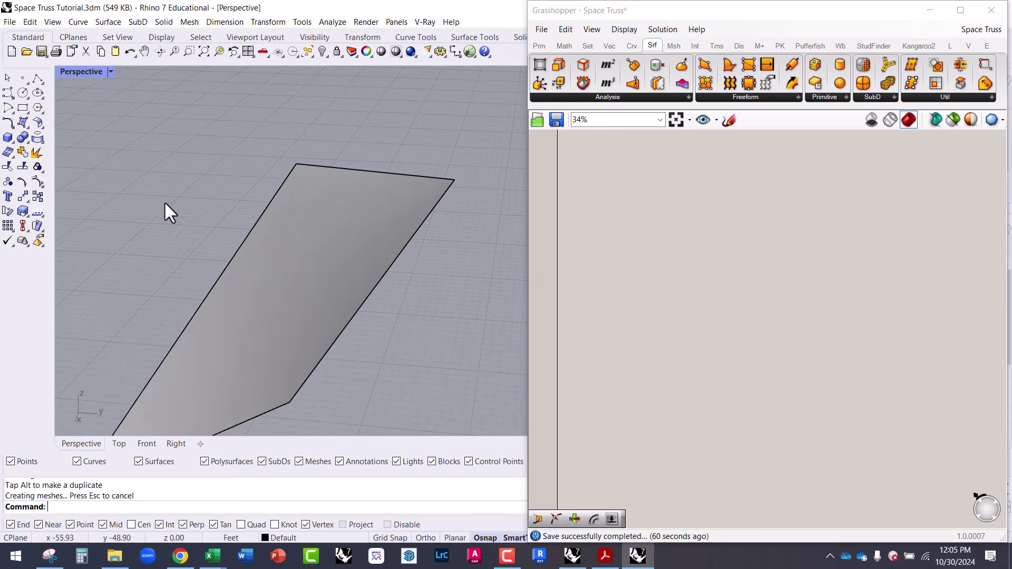
click(23, 122)
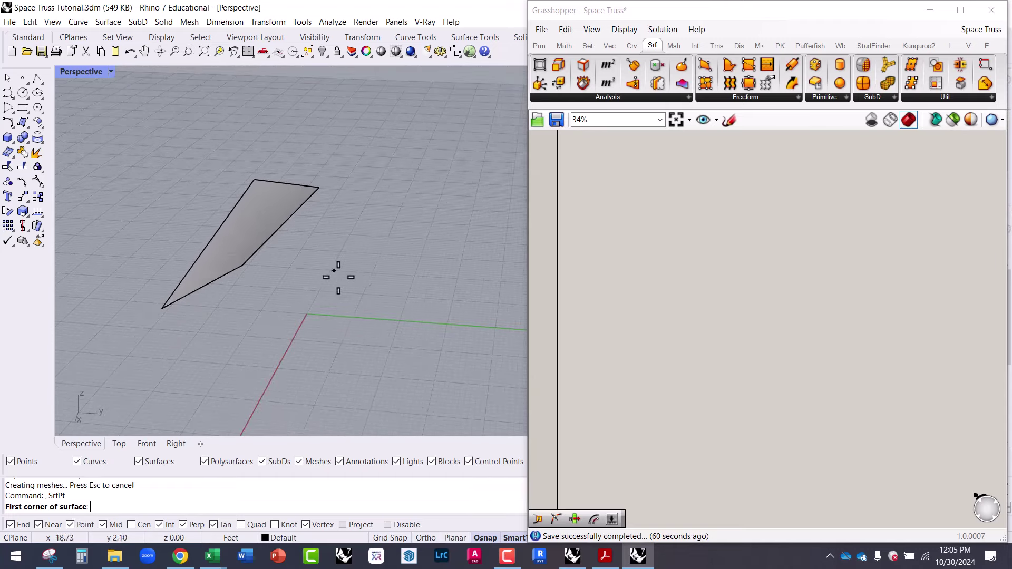
click(344, 305)
click(383, 219)
click(481, 229)
click(485, 318)
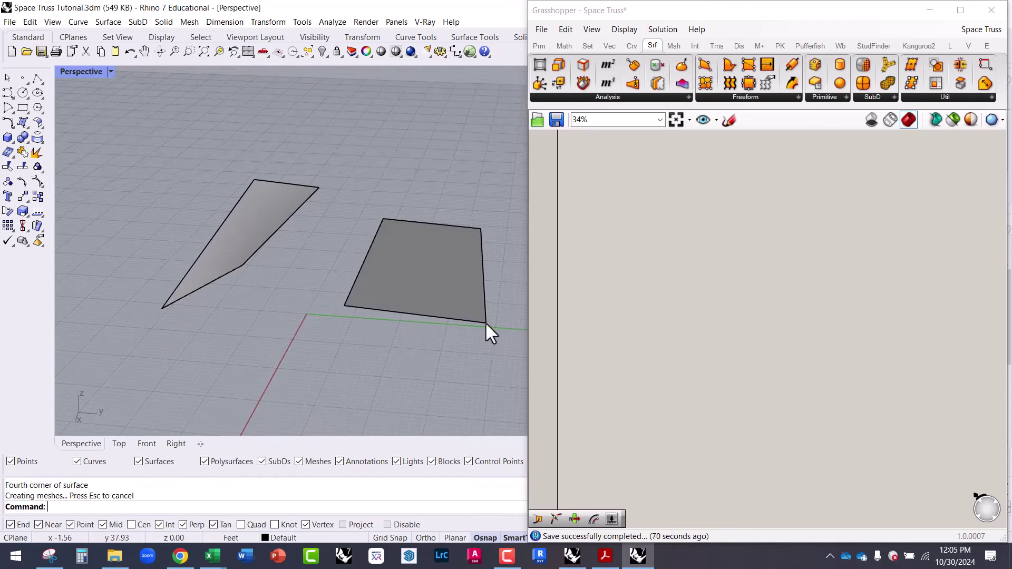
Show the new surface's control points and raise two diagonally opposite corners to twist it into a saddle shape.
right_drag(483, 268, 448, 291)
click(421, 278)
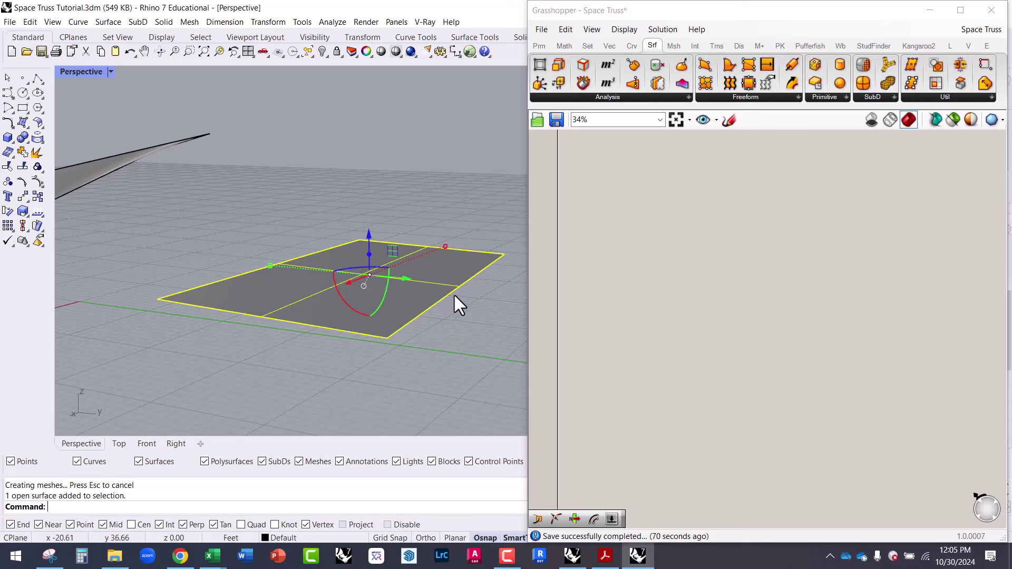
text(PointsOn)
key(Return)
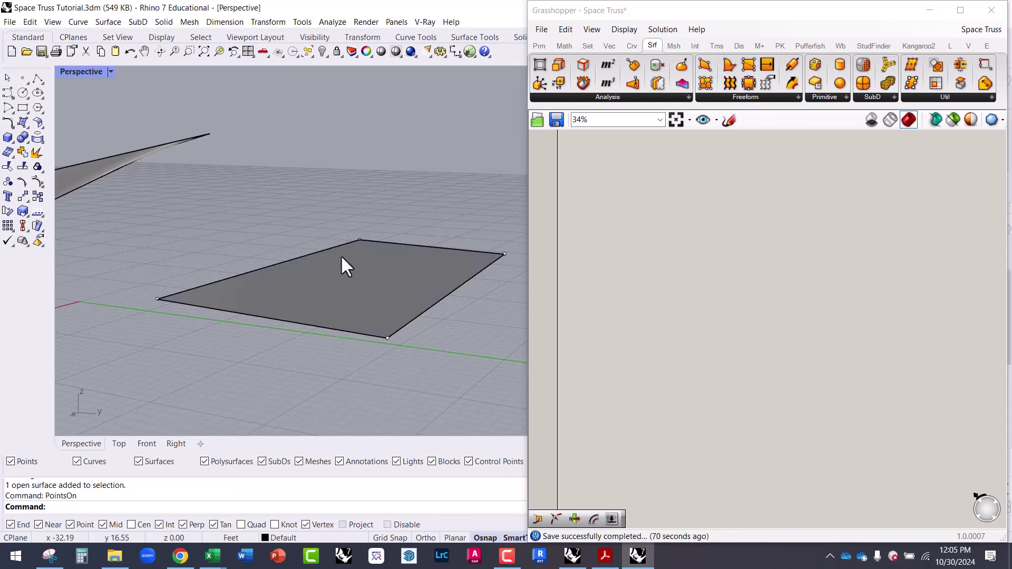
drag(283, 203, 414, 374)
drag(370, 238, 362, 159)
scroll(308, 220, up, 5)
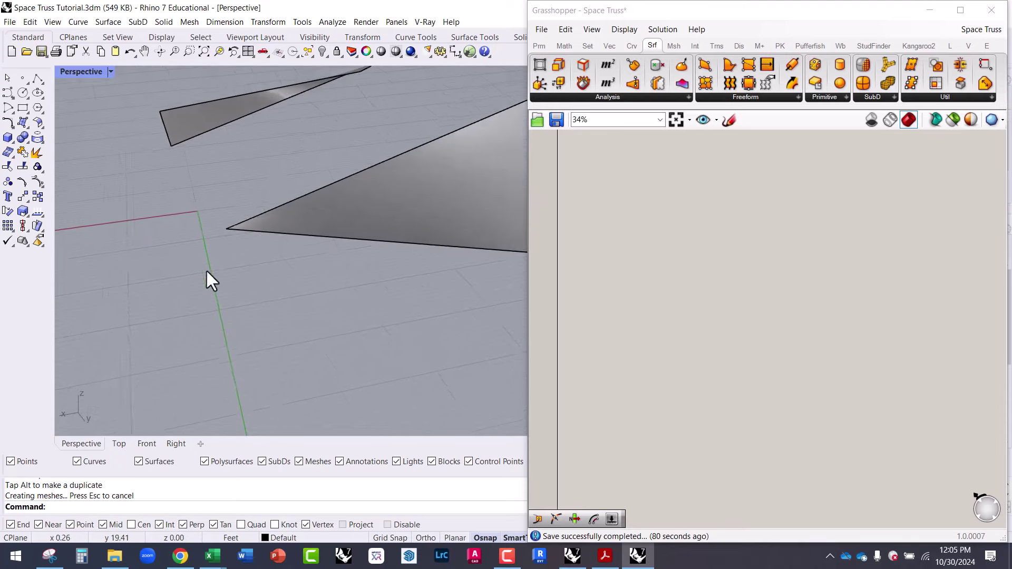
scroll(394, 205, down, 5)
right_drag(394, 206, 400, 239)
scroll(591, 214, up, 2)
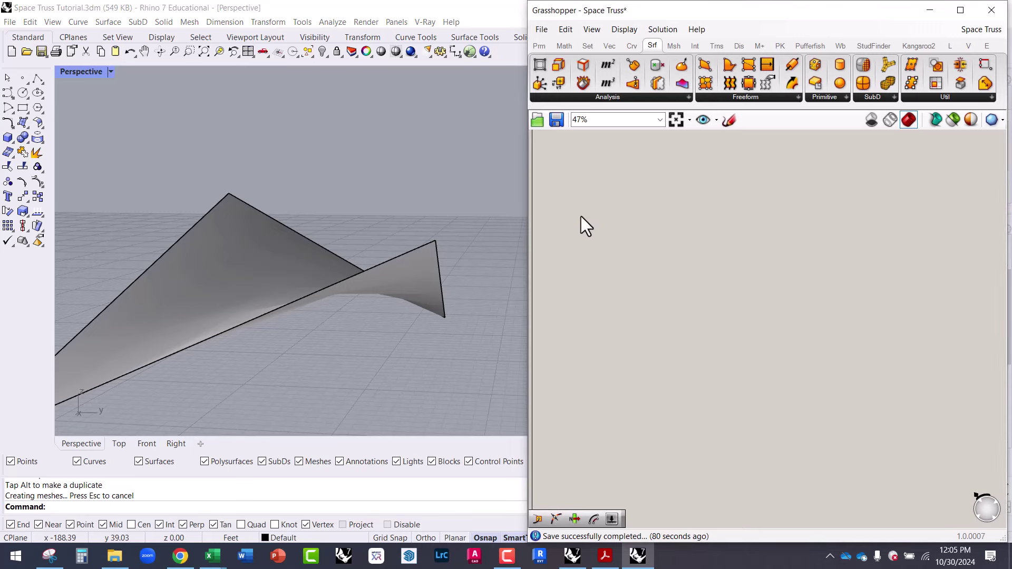
Add a Surface parameter on an empty area of the Grasshopper canvas and reference the new twisted surface in it.
scroll(578, 216, up, 5)
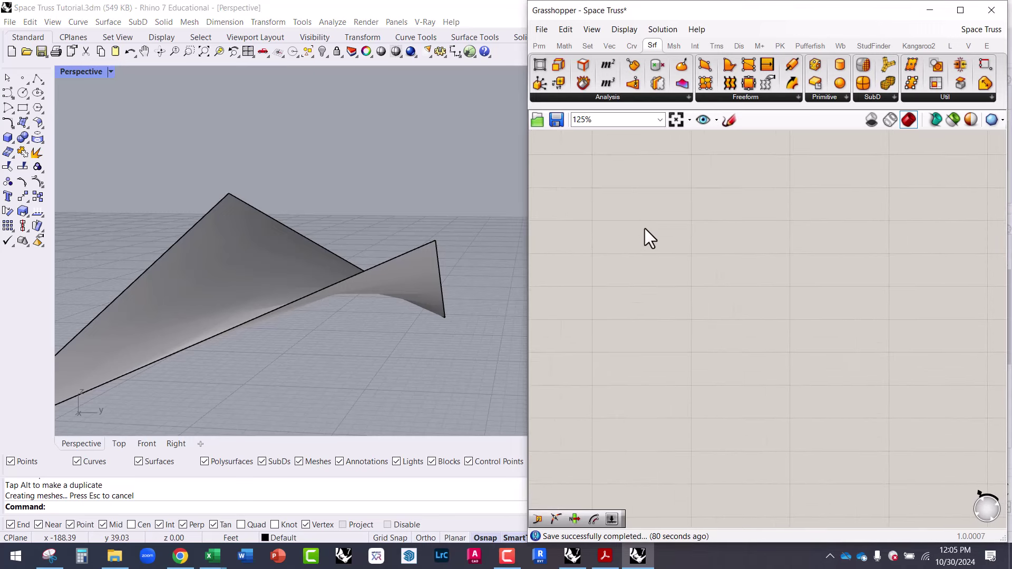
double_click(640, 215)
text(srf)
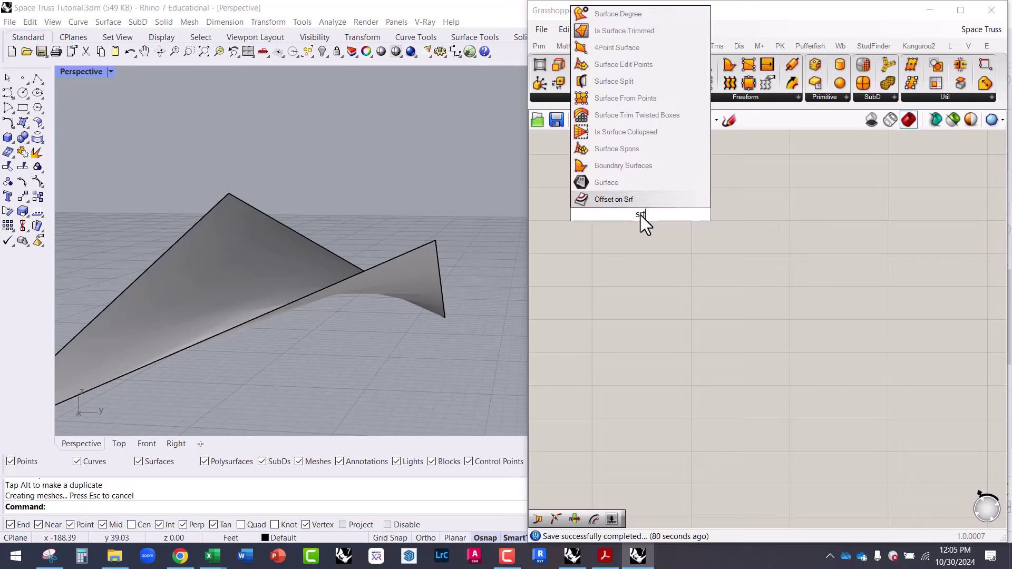
click(630, 184)
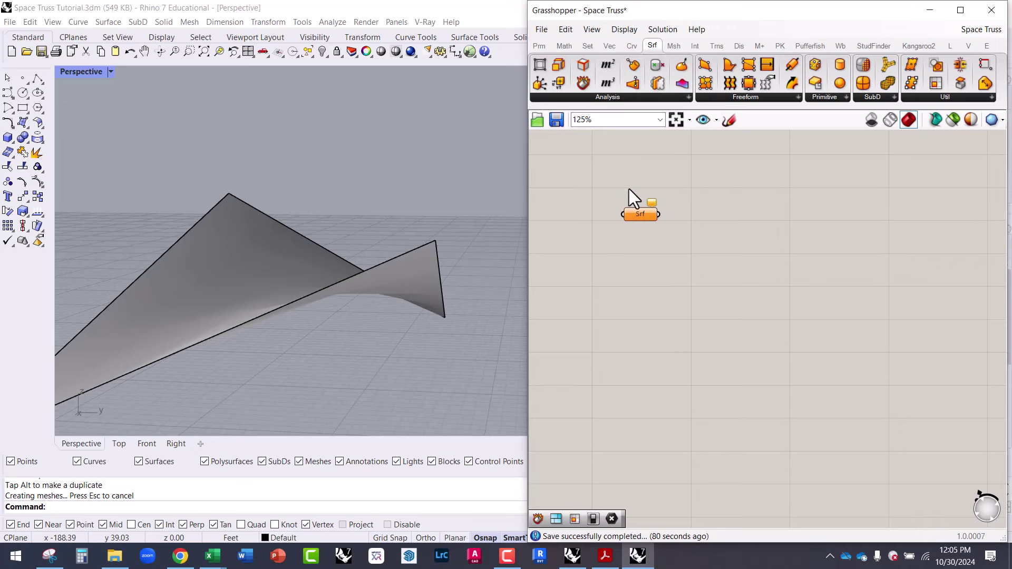
right_click(640, 227)
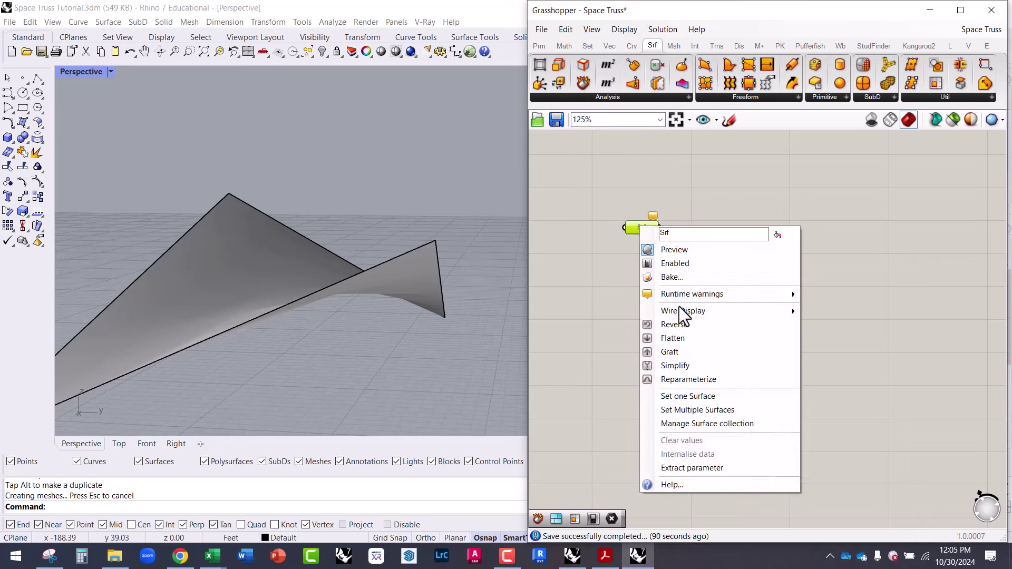
click(697, 396)
click(300, 276)
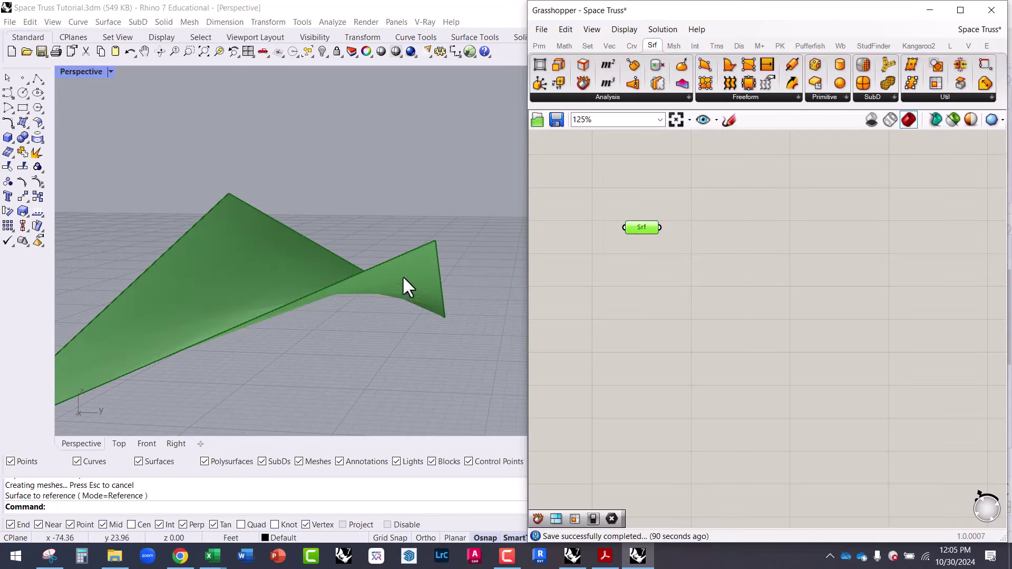
right_drag(402, 278, 346, 279)
click(693, 251)
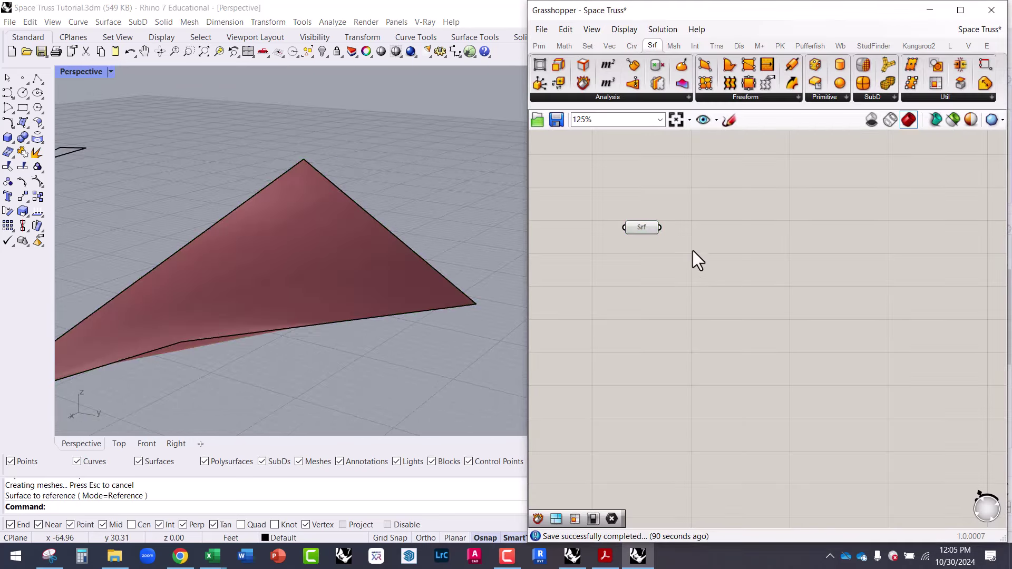
drag(650, 231, 629, 232)
right_drag(476, 244, 358, 257)
right_drag(411, 286, 413, 335)
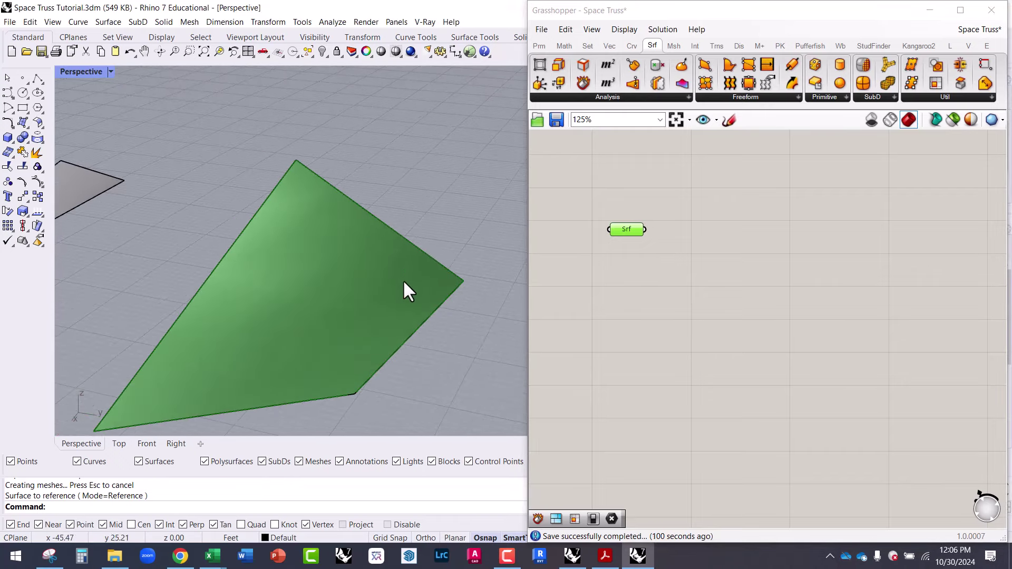
right_drag(404, 282, 410, 249)
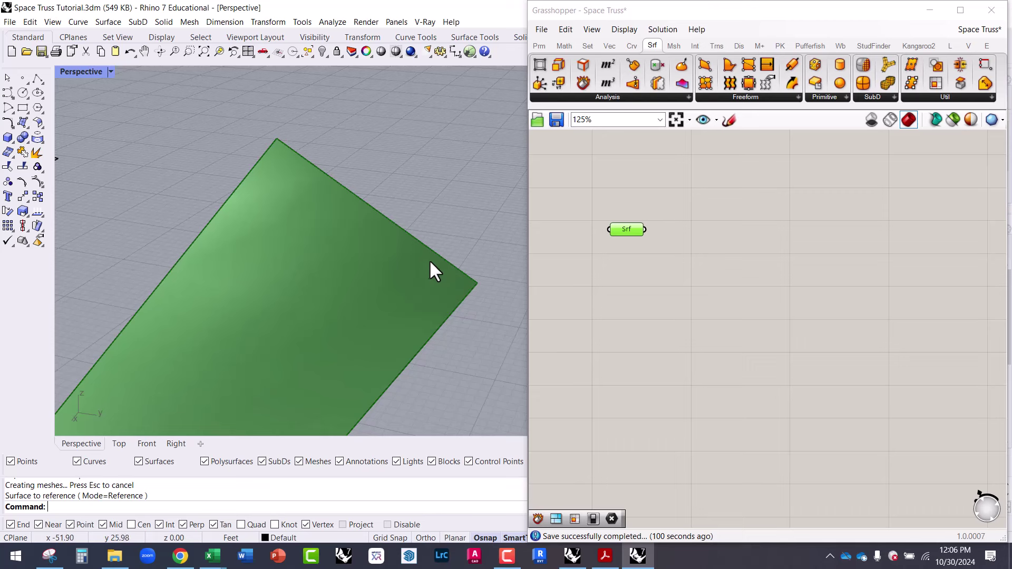
right_drag(454, 264, 433, 250)
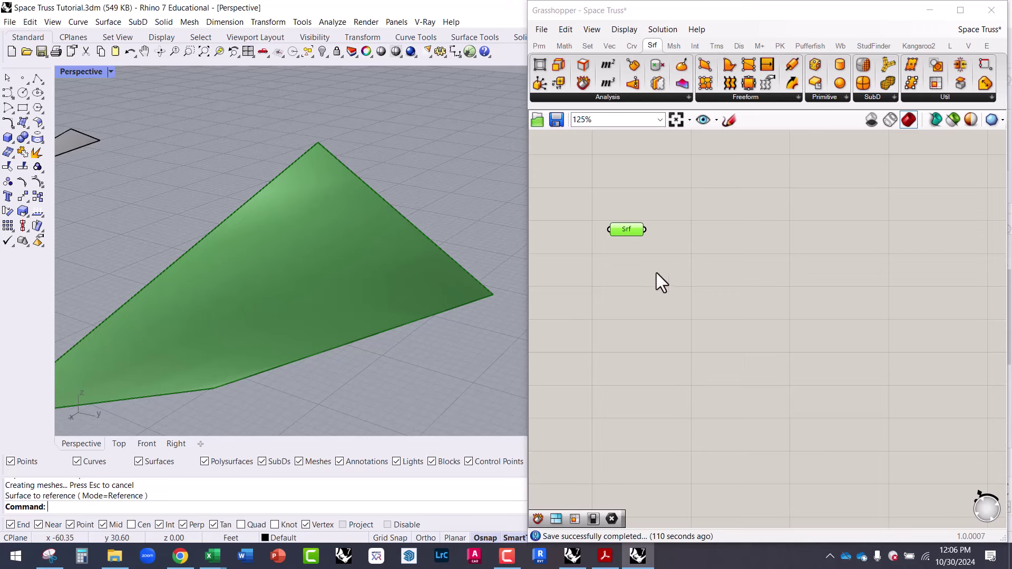
Add a Deconstruct Brep component beside the Surface parameter and check where it sits among the surface analysis components.
double_click(690, 279)
text(dec)
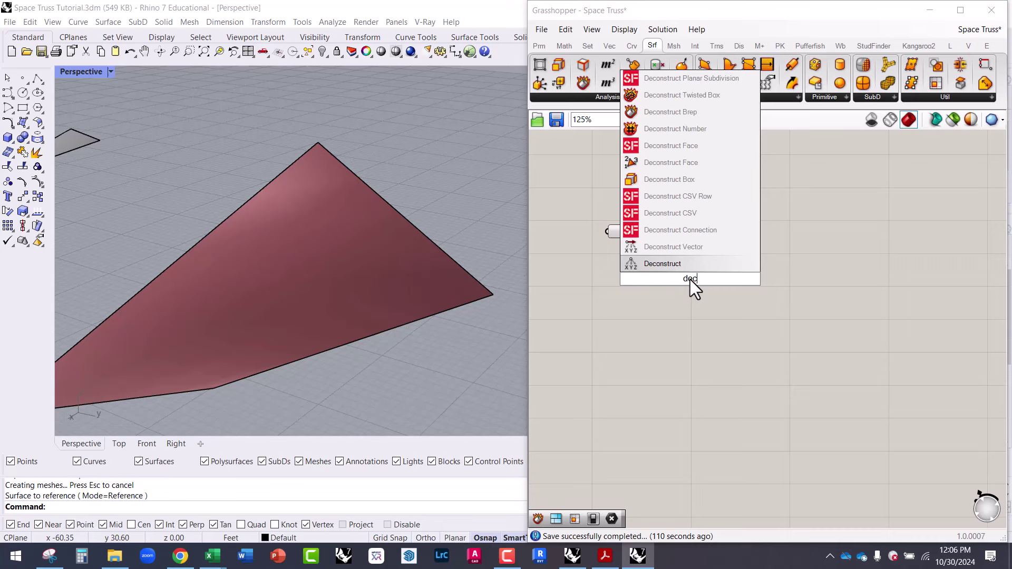
click(689, 112)
drag(694, 273, 695, 251)
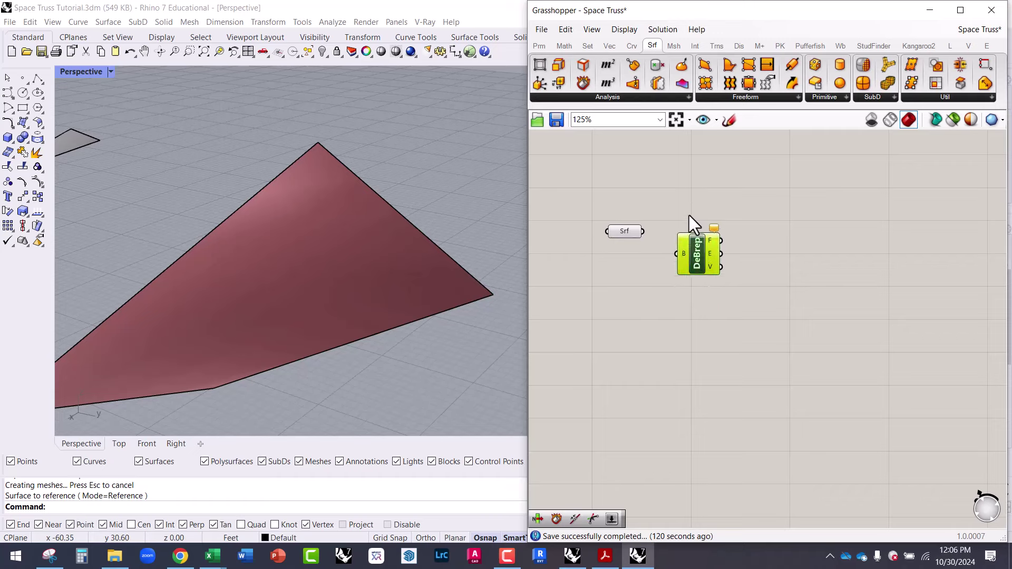
click(688, 191)
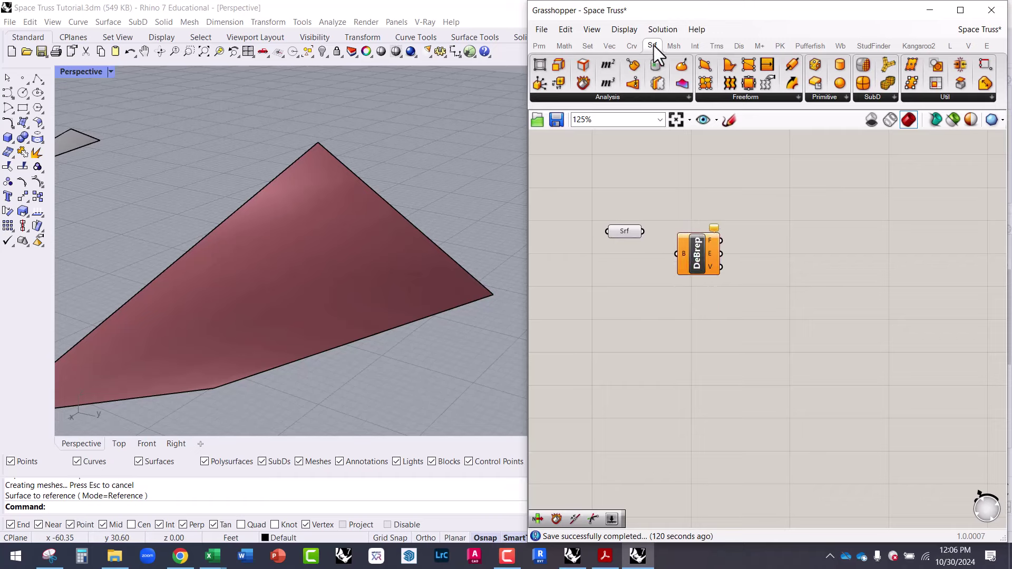
click(599, 97)
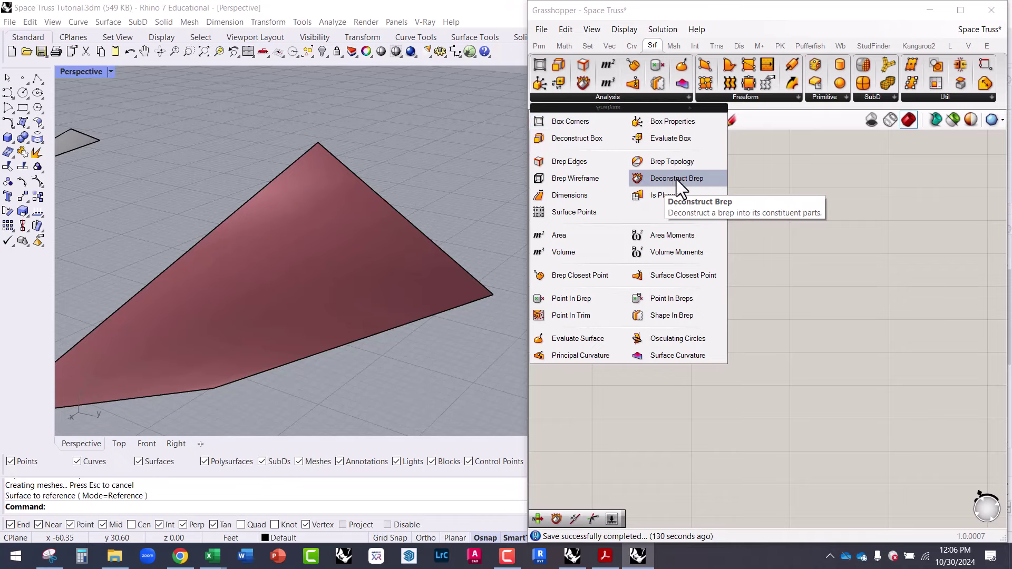
Connect the Surface parameter to Deconstruct Brep's B input and inspect the component's face and edge outputs.
scroll(633, 237, up, 3)
drag(654, 218, 706, 243)
drag(625, 217, 616, 217)
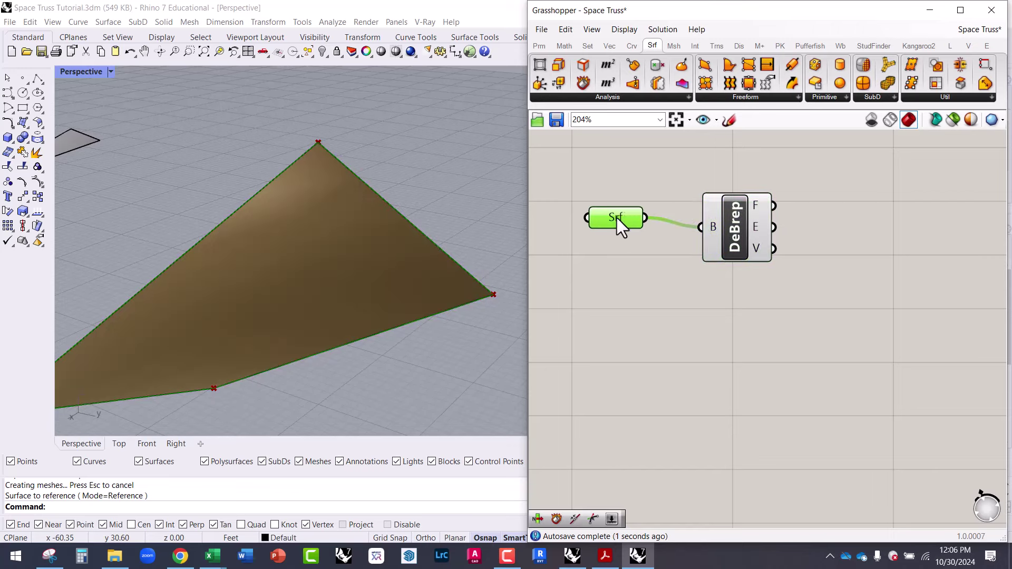
drag(735, 234, 726, 239)
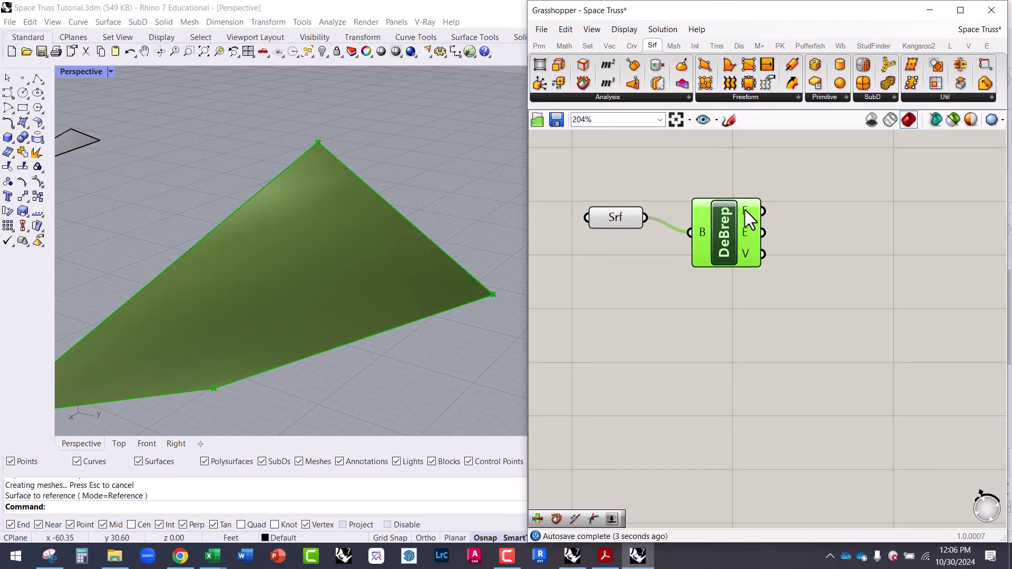
mouse_move(744, 210)
right_drag(294, 285, 413, 255)
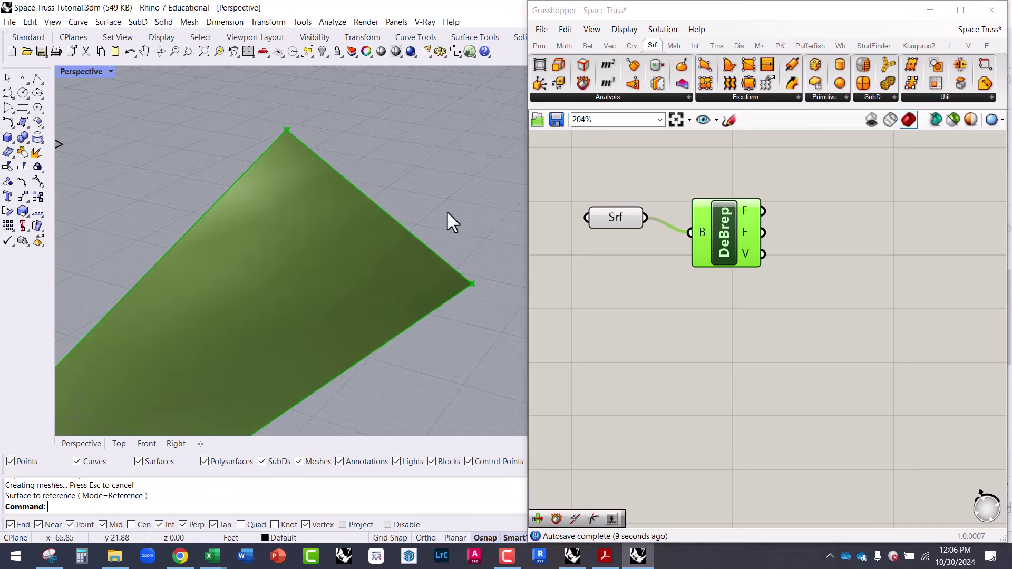
mouse_move(745, 237)
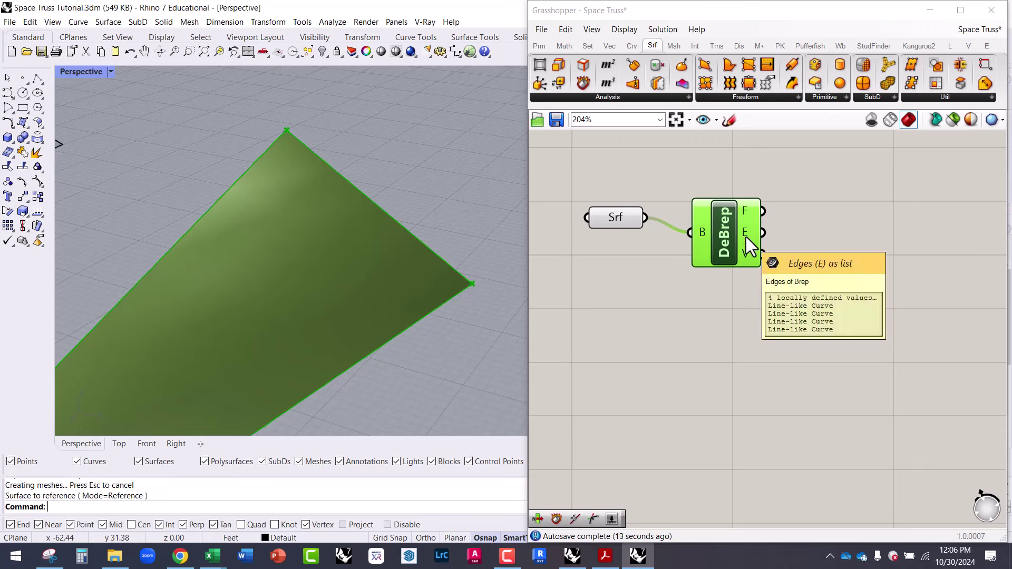
right_drag(384, 198, 357, 185)
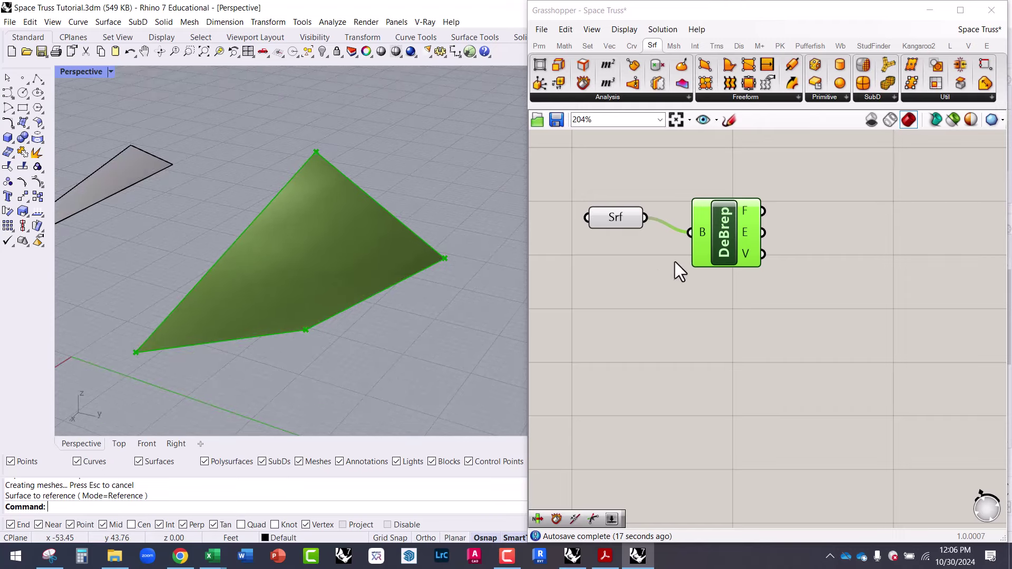
Add a List Item component next to the Deconstruct Brep component.
right_drag(675, 263, 617, 266)
double_click(772, 238)
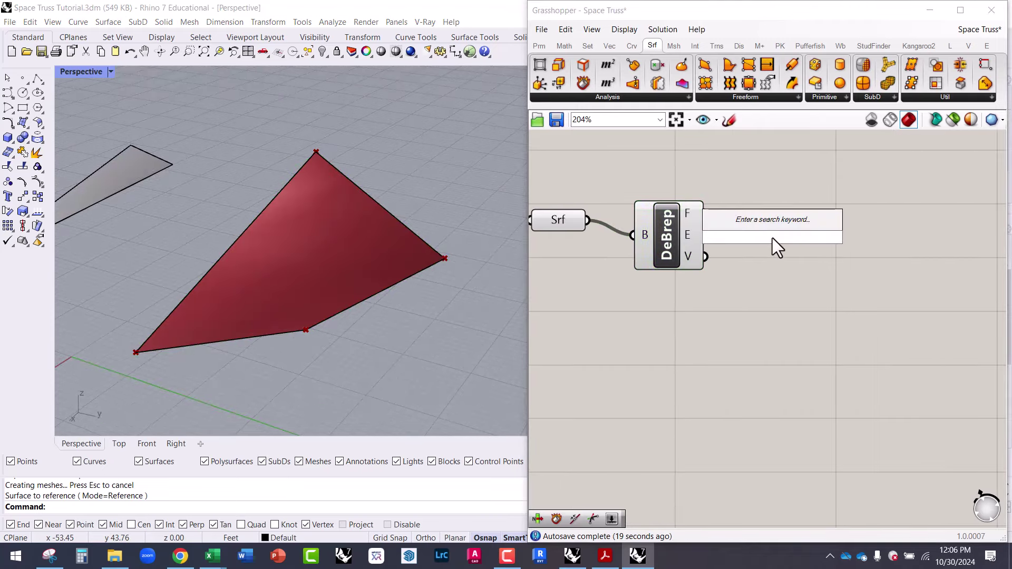
text(item)
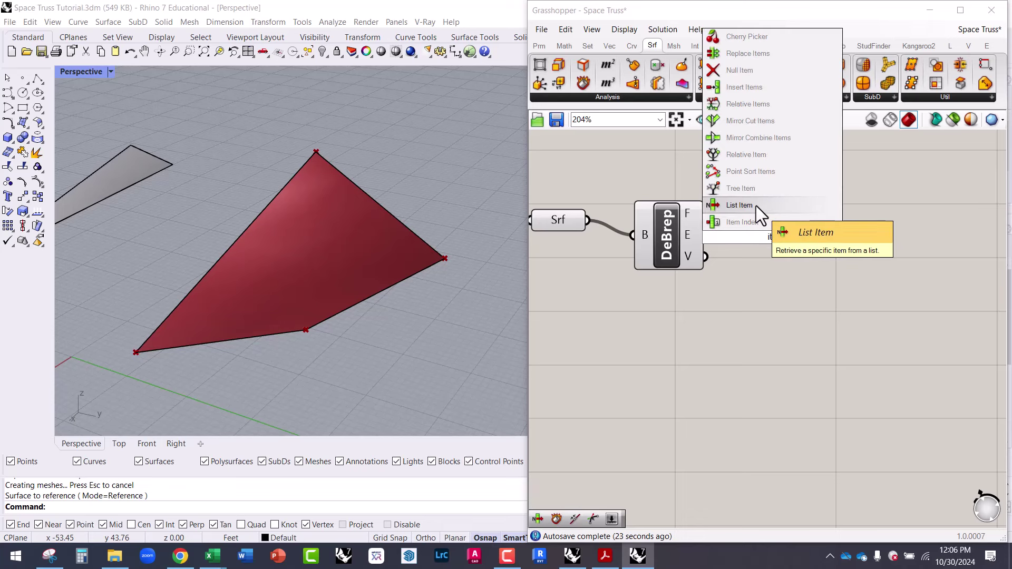
click(756, 205)
drag(755, 204, 788, 210)
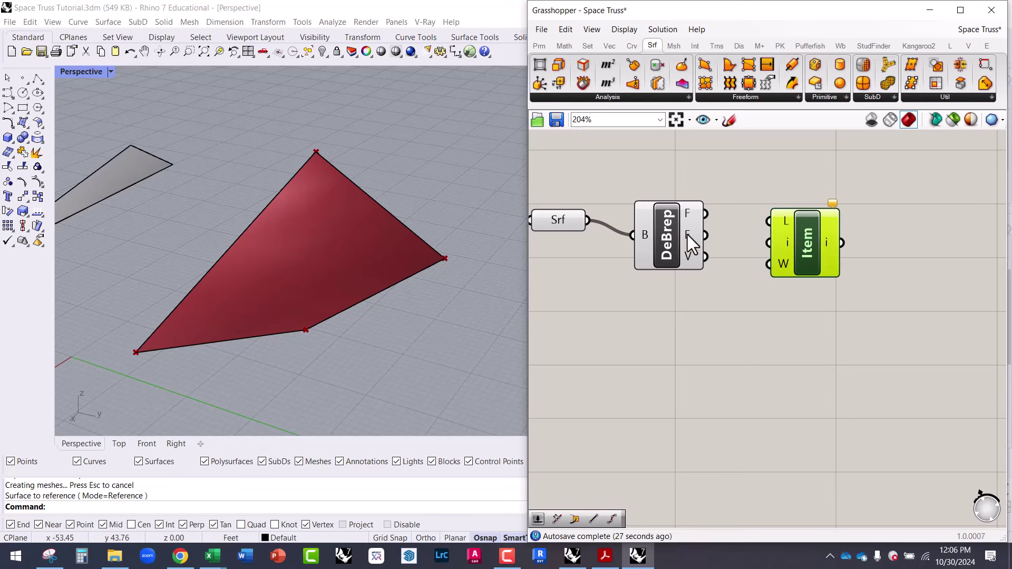
Connect Deconstruct Brep's edges output to the L input of List Item.
mouse_move(691, 245)
drag(697, 238, 833, 281)
click(748, 295)
scroll(830, 292, up, 3)
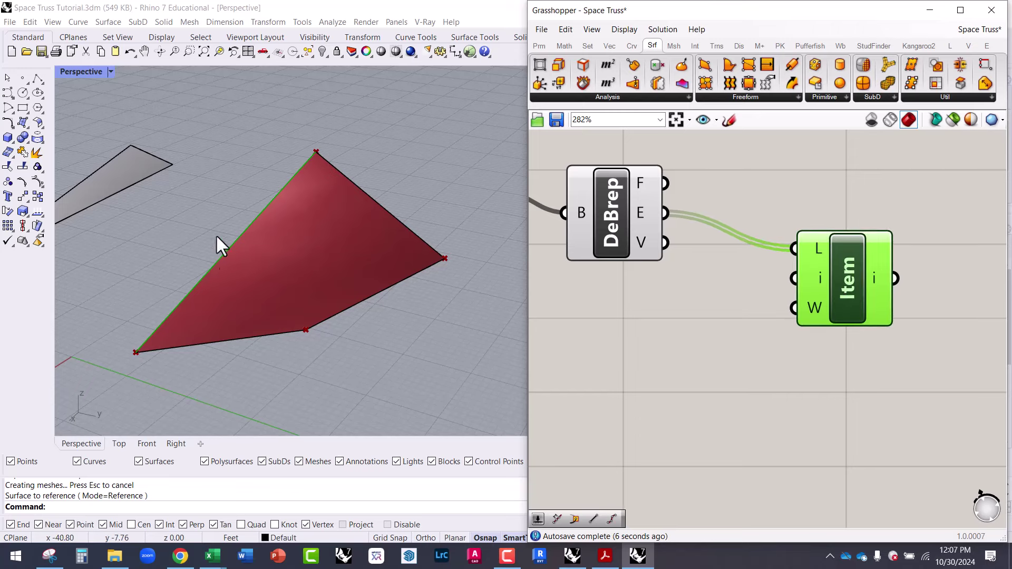
Add a number slider below Deconstruct Brep and connect it to List Item's i input.
drag(821, 284, 828, 258)
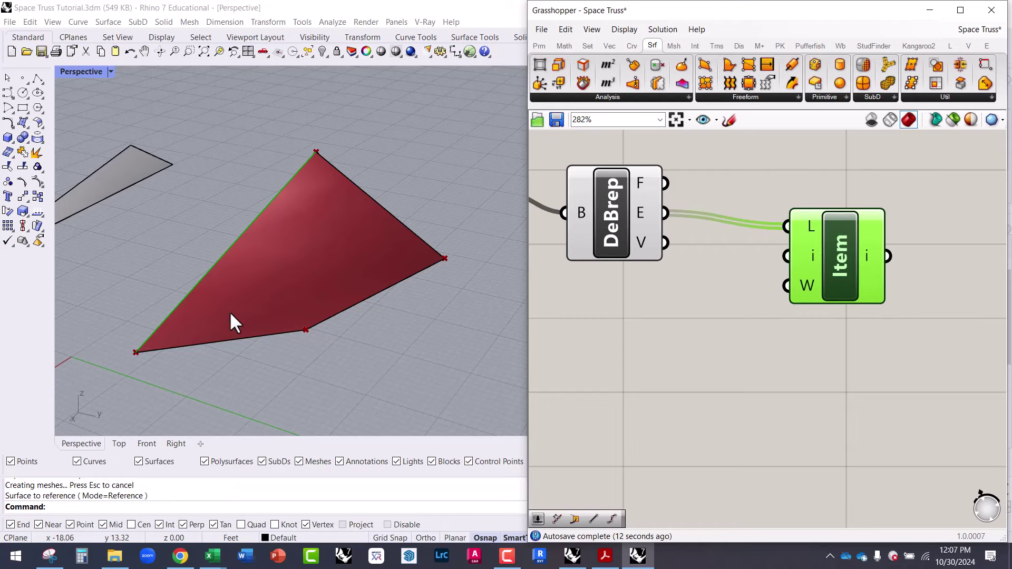
drag(832, 278, 842, 287)
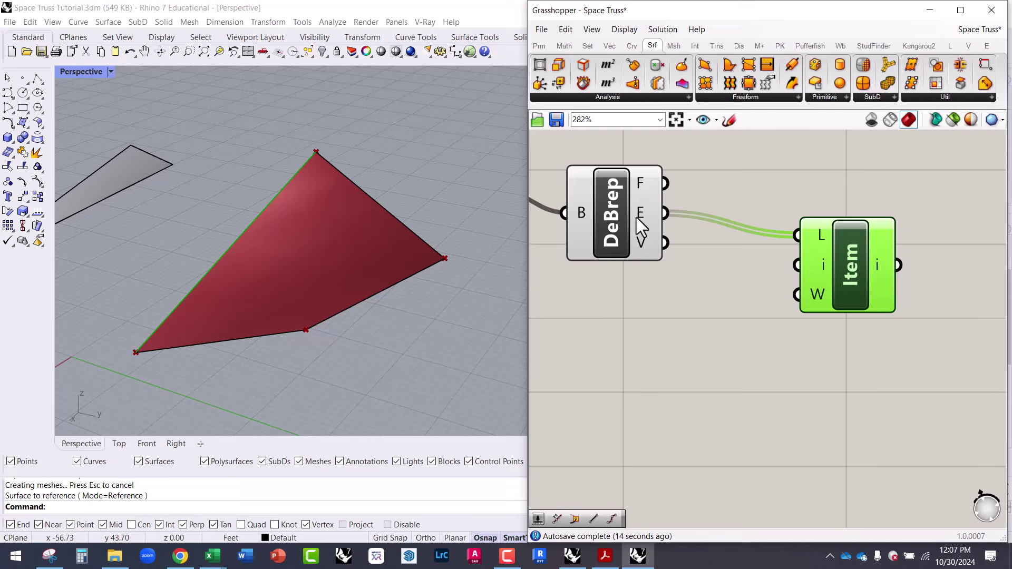
double_click(711, 319)
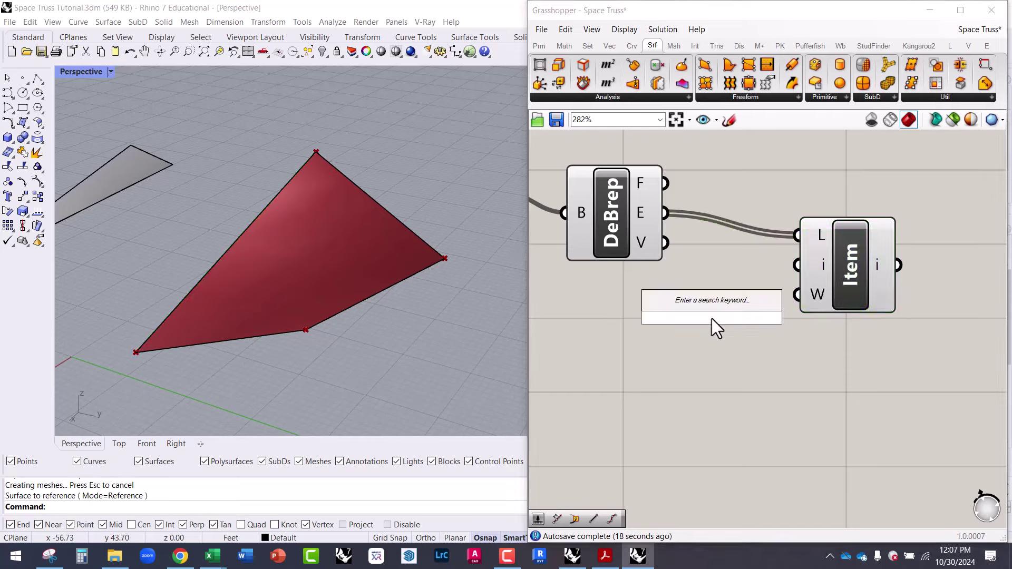
text(slider)
click(751, 329)
drag(743, 316, 871, 277)
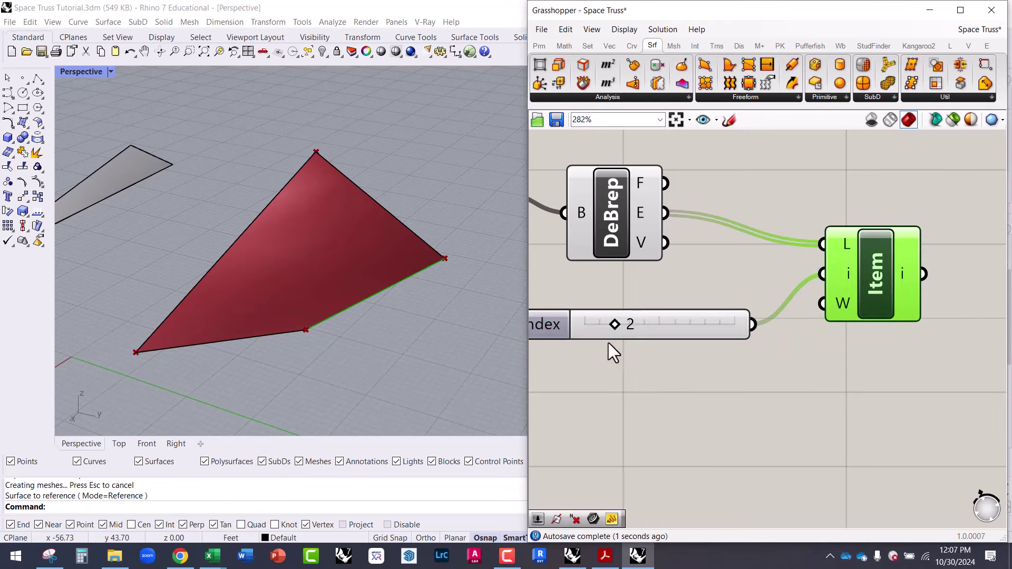
Set the Index slider to 1 to select the surface's upper short edge, and tidy the slider and List Item positions.
drag(614, 321, 606, 321)
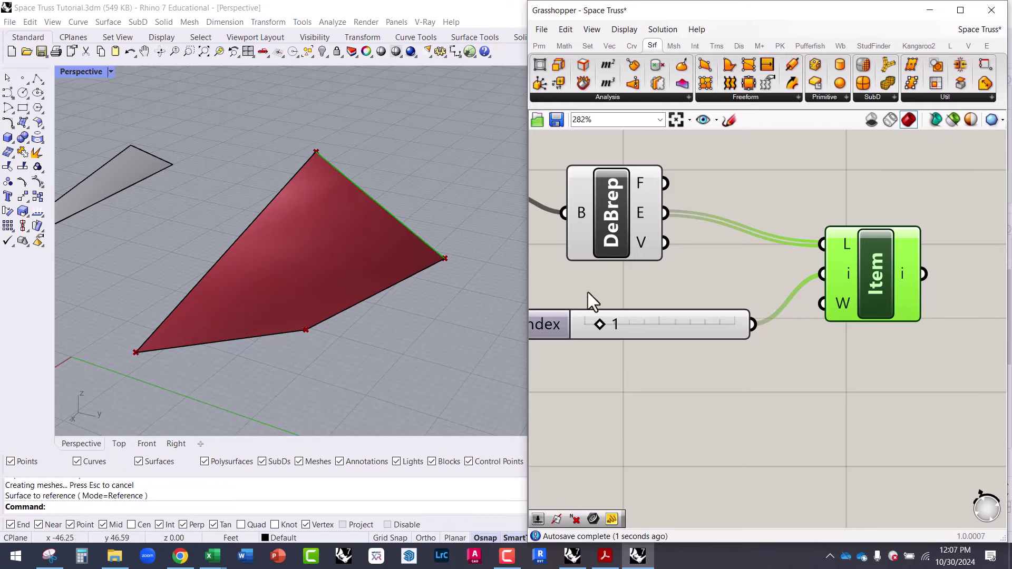
right_drag(397, 229, 401, 263)
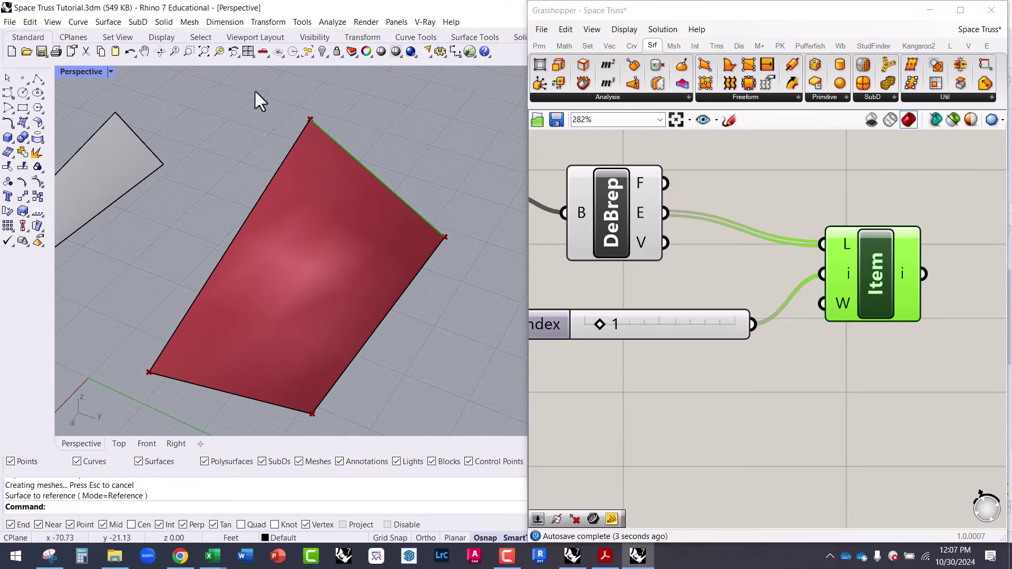
drag(677, 329, 685, 321)
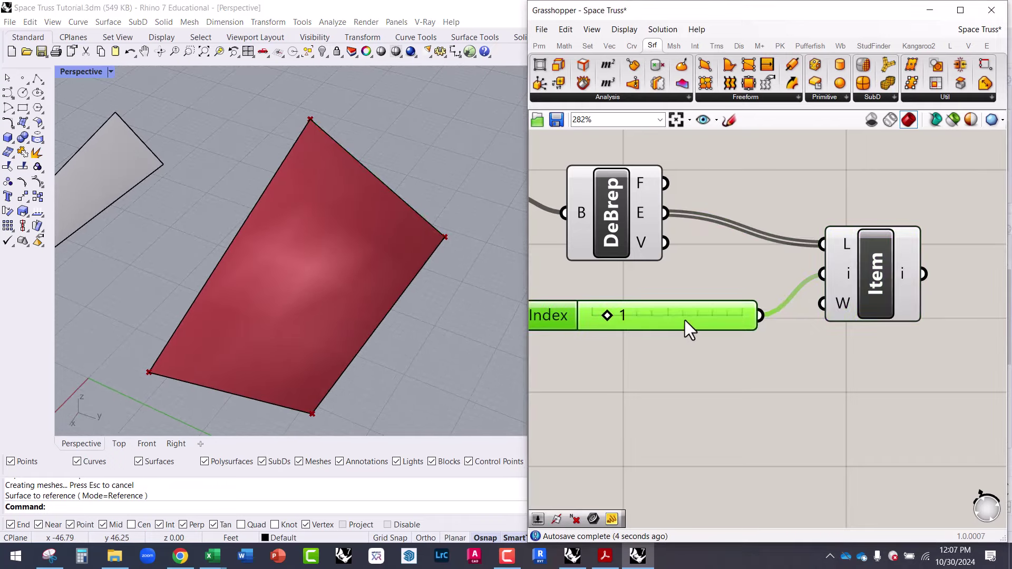
click(852, 291)
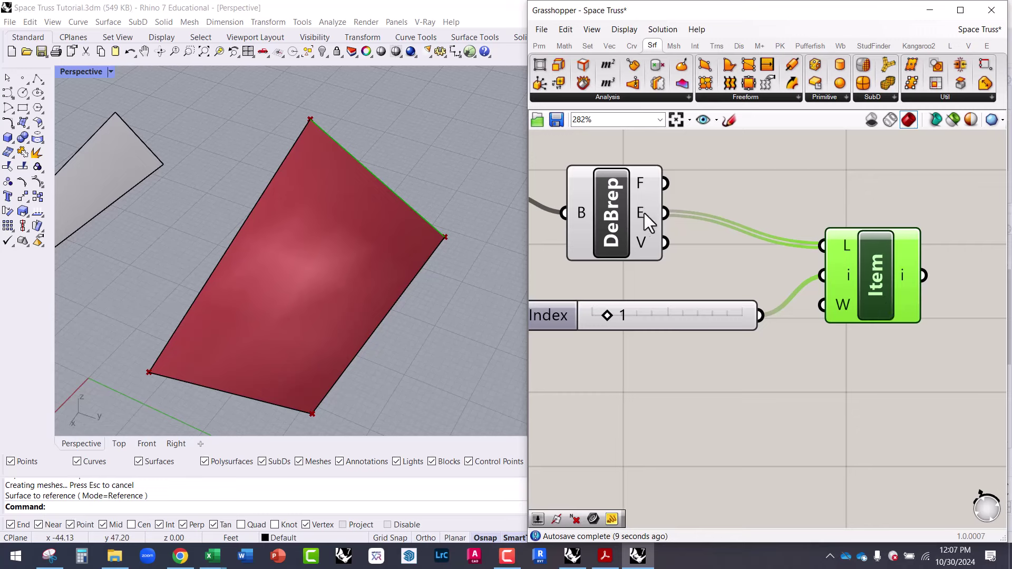
mouse_move(610, 314)
mouse_down()
mouse_move(597, 315)
mouse_move(639, 312)
mouse_move(615, 313)
mouse_up()
right_drag(678, 348, 643, 339)
scroll(717, 344, down, 2)
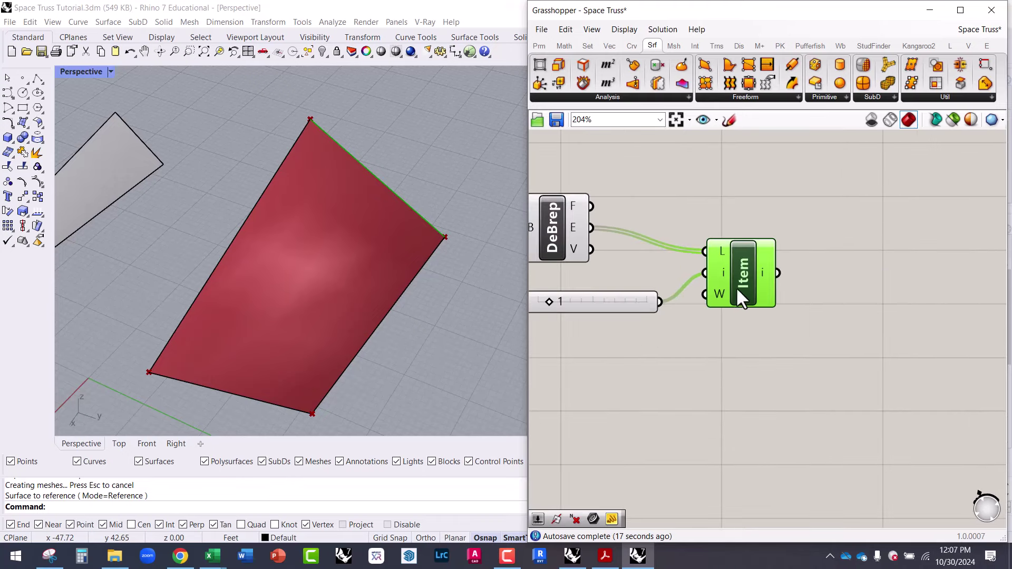
drag(738, 295, 729, 284)
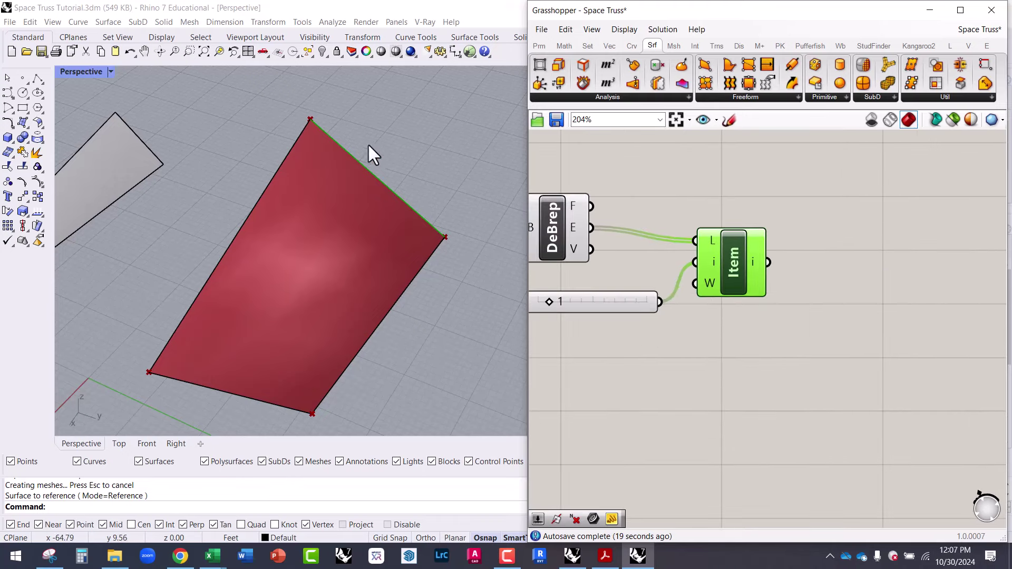
Add a Divide Curve component beside the List Item component.
right_drag(817, 330, 735, 340)
double_click(749, 255)
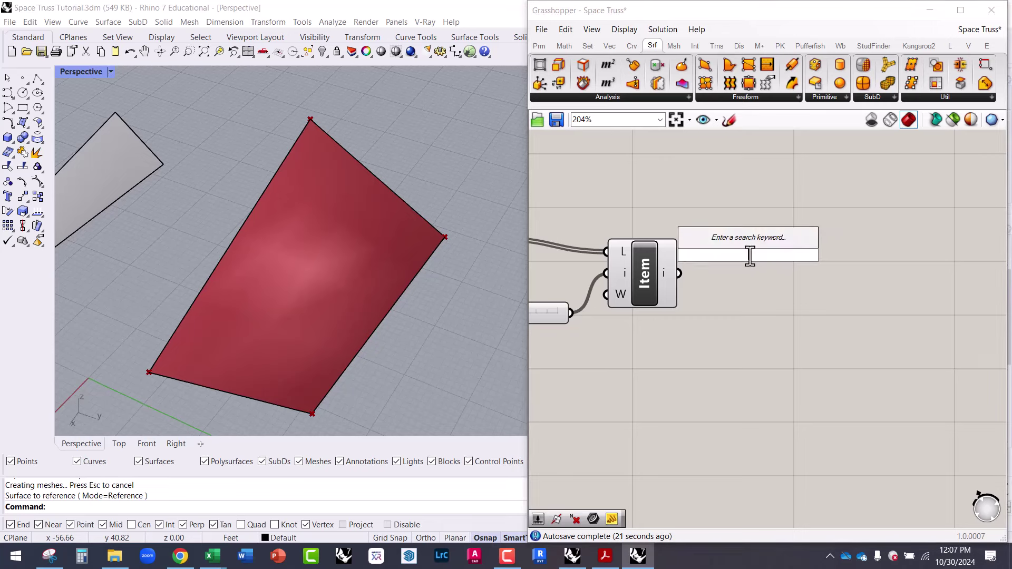
text(div)
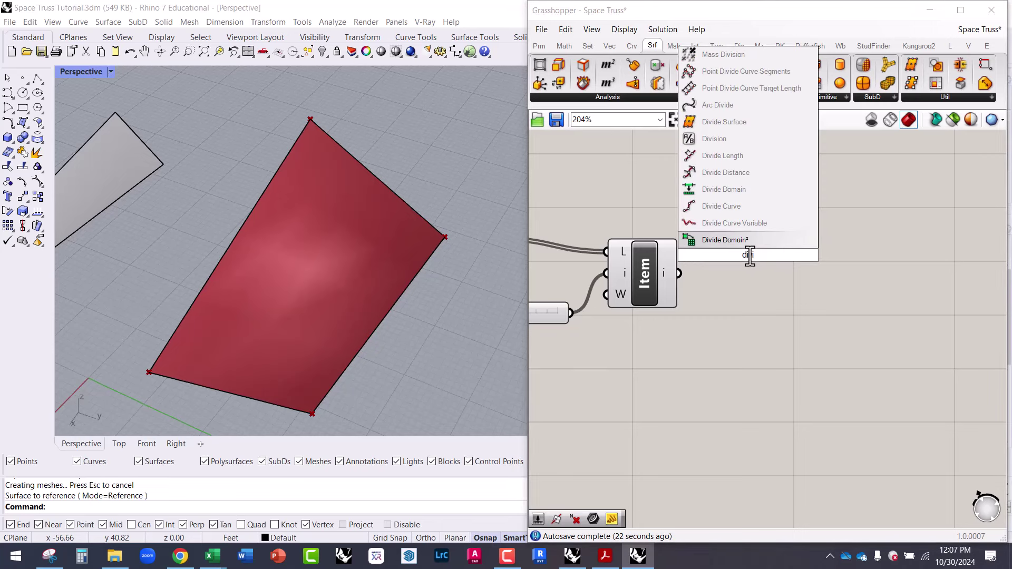
click(732, 216)
drag(746, 252, 775, 267)
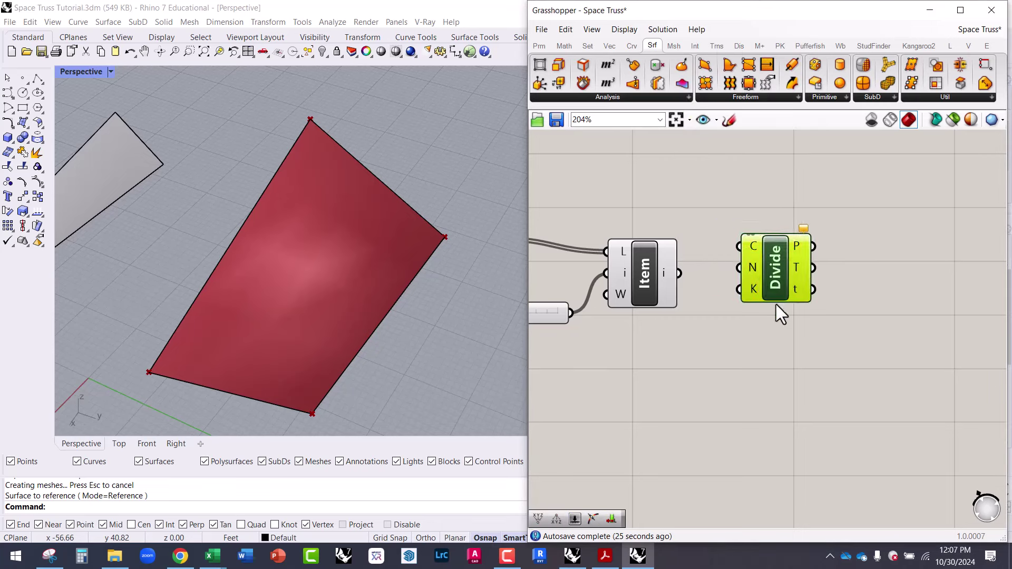
Widen the Grasshopper window and check where Divide Curve sits among the curve division components.
click(631, 45)
drag(525, 146, 188, 158)
click(490, 97)
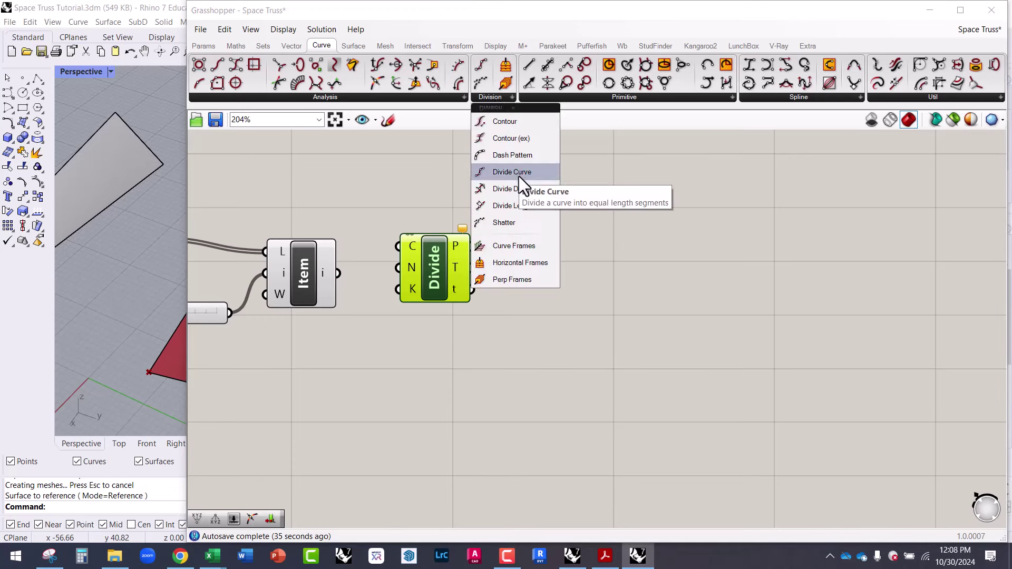
click(685, 234)
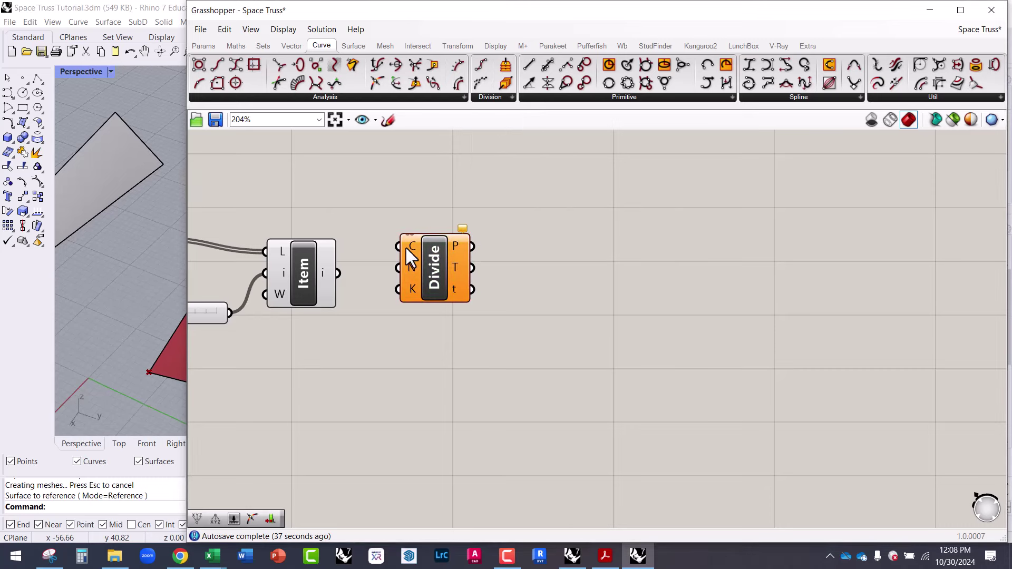
Connect List Item's output to Divide Curve's C input and narrow the Grasshopper window to reveal the edge in Rhino.
drag(407, 248, 289, 275)
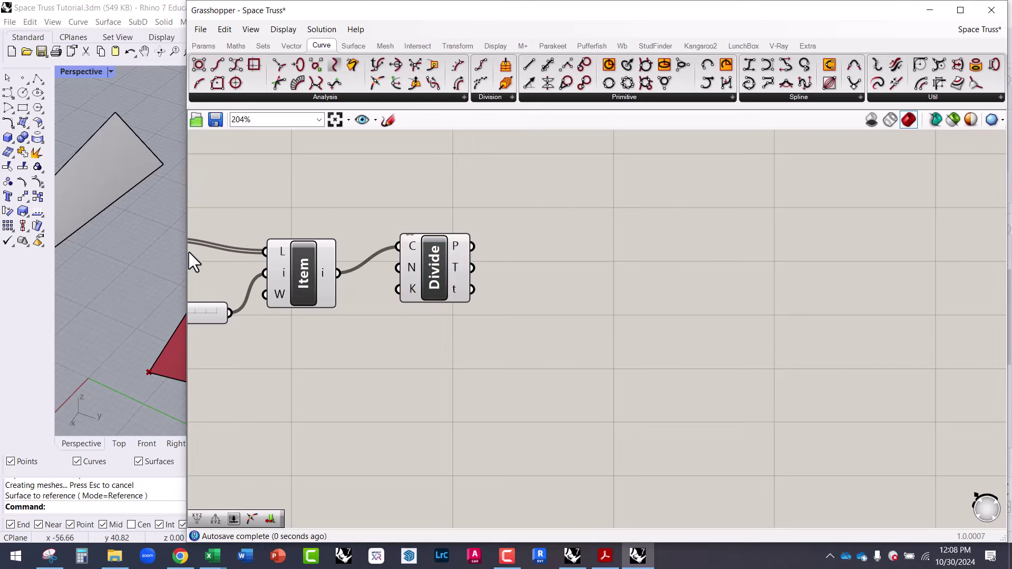
drag(188, 249, 434, 262)
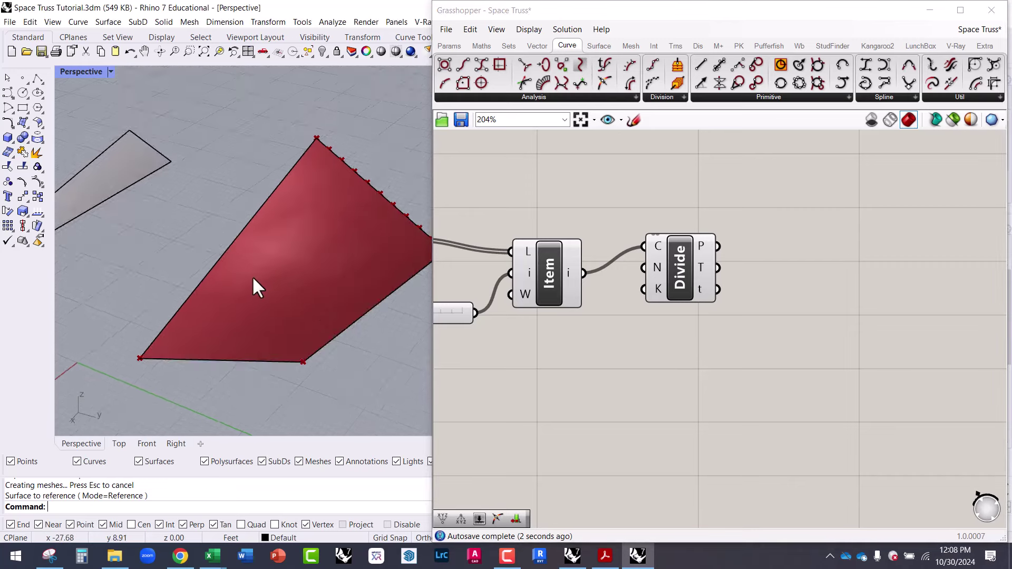
right_drag(252, 277, 428, 247)
drag(675, 282, 753, 327)
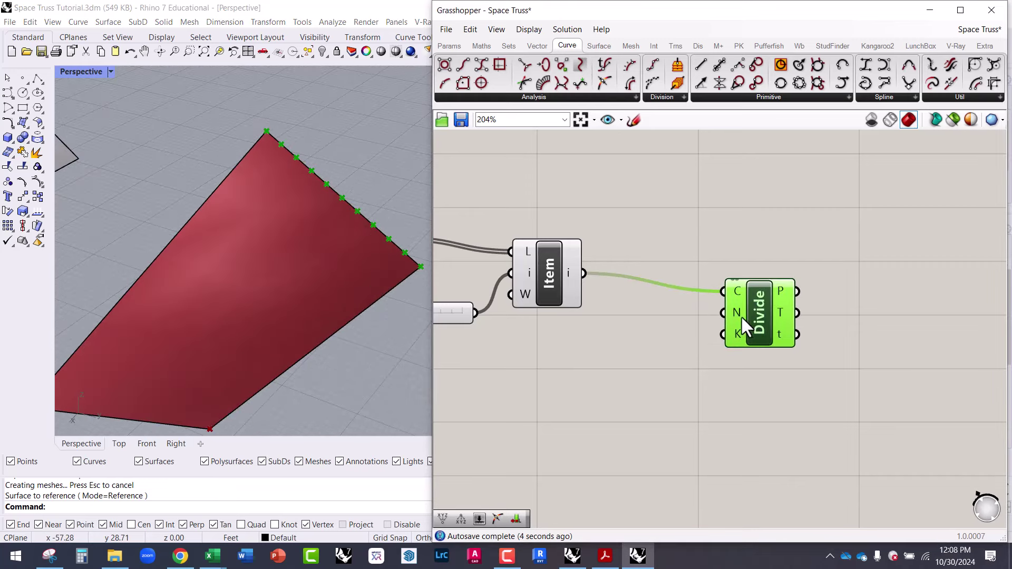
Add a slider with the value 12 and connect it to Divide Curve's N input.
click(624, 374)
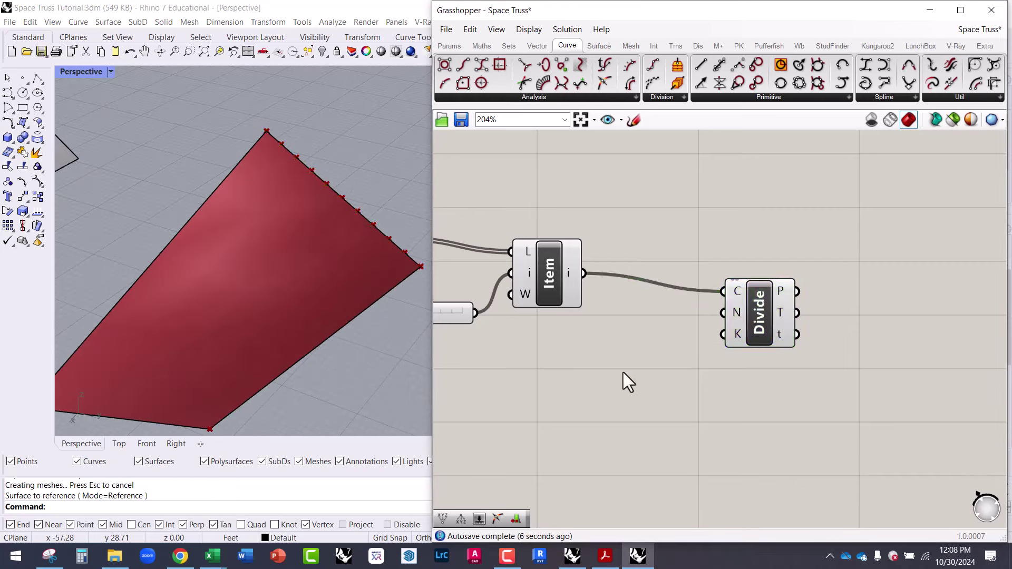
double_click(623, 372)
text(12)
key(Return)
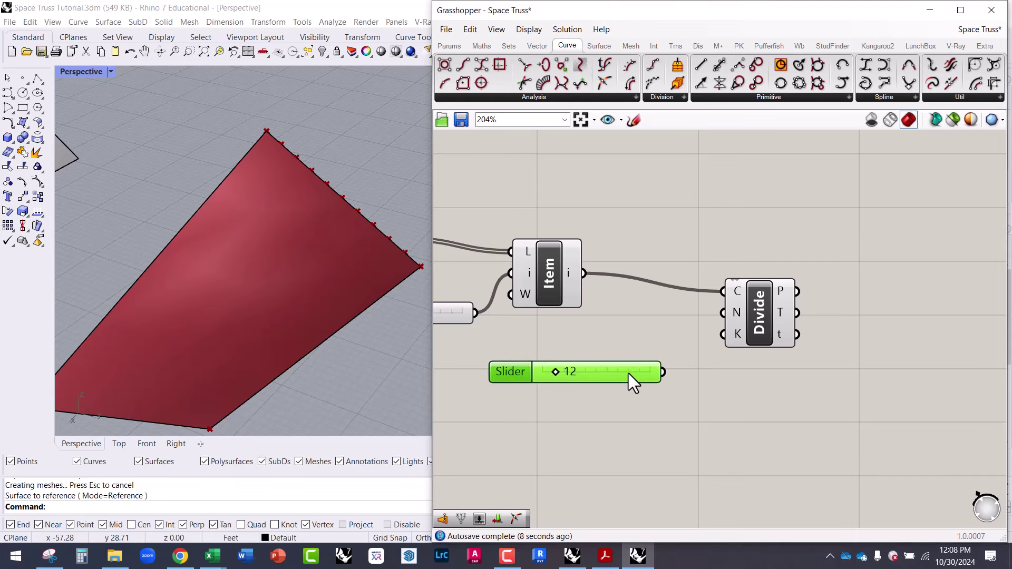
drag(663, 371, 758, 336)
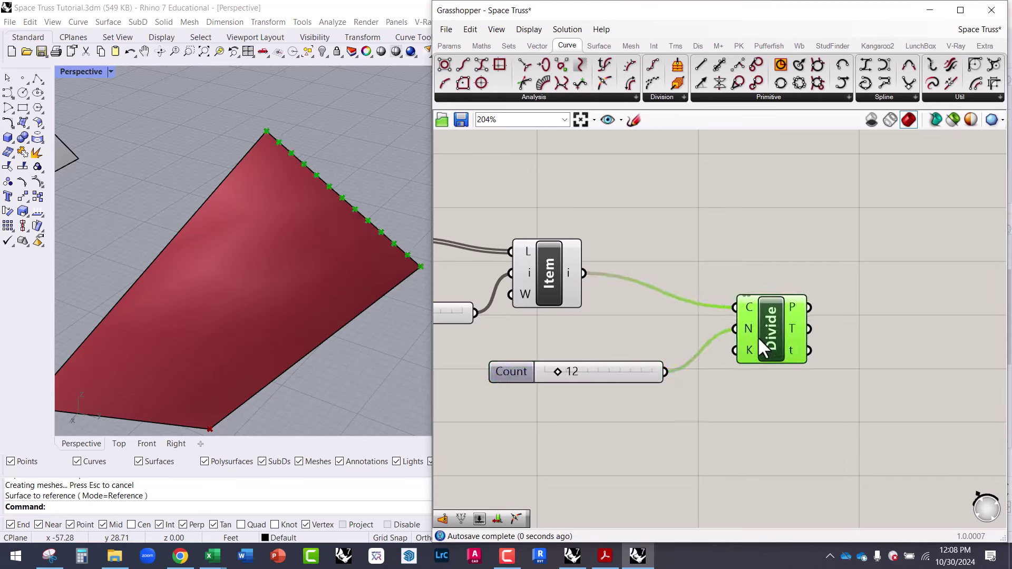
Inspect the division points along the surface's selected edge in the perspective view.
right_drag(399, 279, 403, 266)
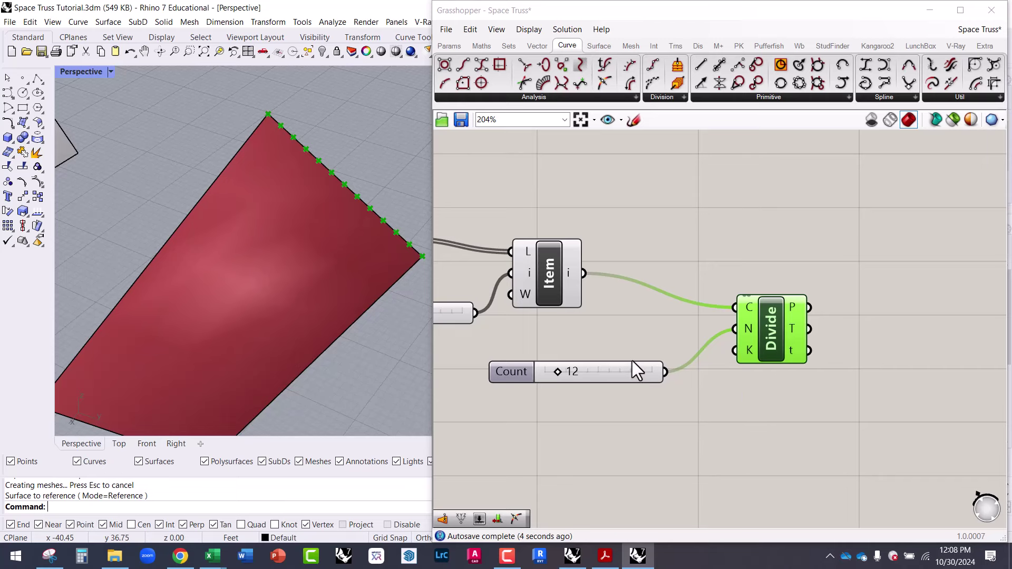
drag(772, 349, 761, 353)
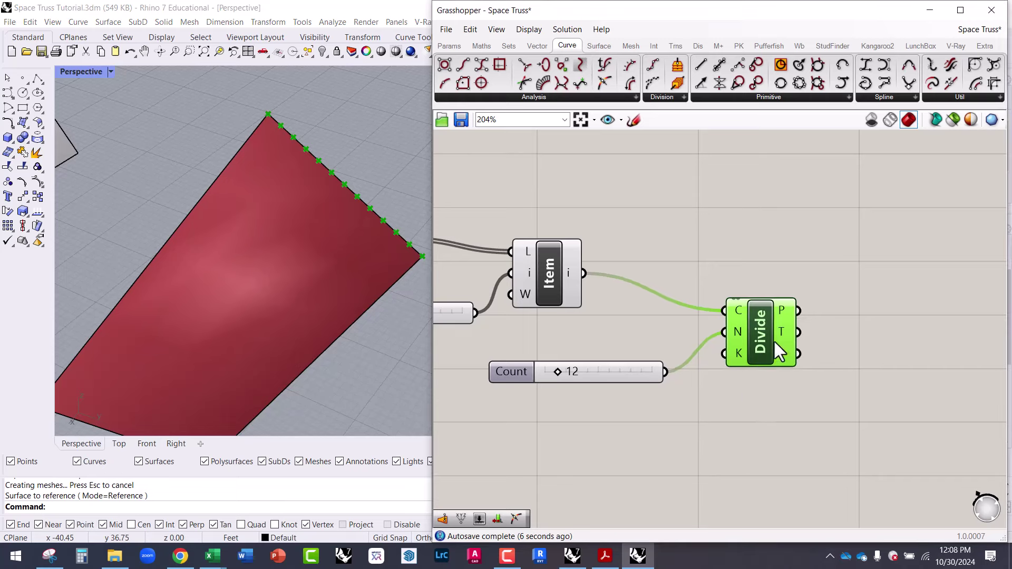
scroll(718, 320, down, 3)
mouse_move(382, 266)
right_down()
mouse_move(361, 267)
mouse_move(375, 276)
mouse_move(392, 250)
right_up()
scroll(400, 247, up, 5)
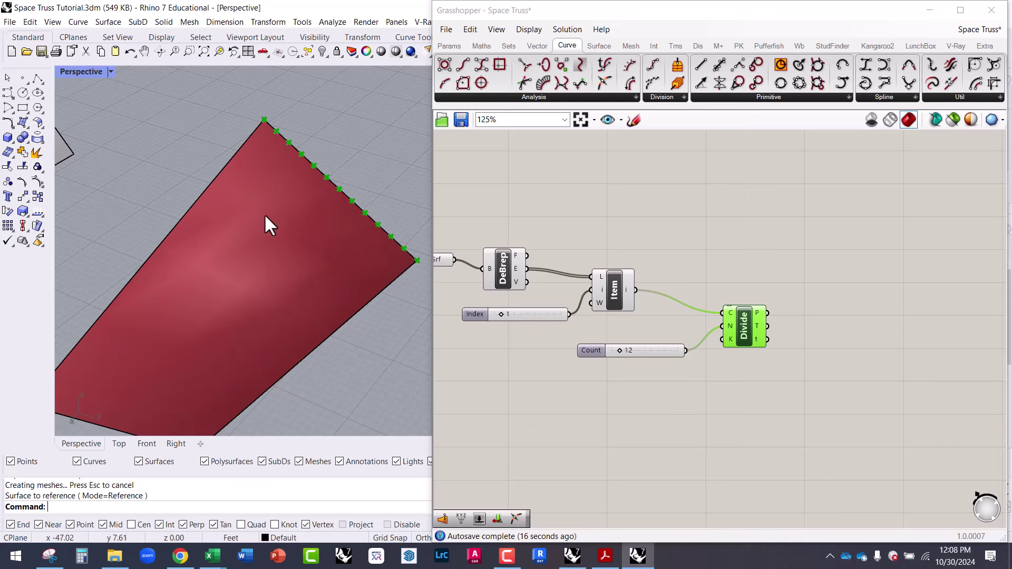
scroll(325, 185, up, 3)
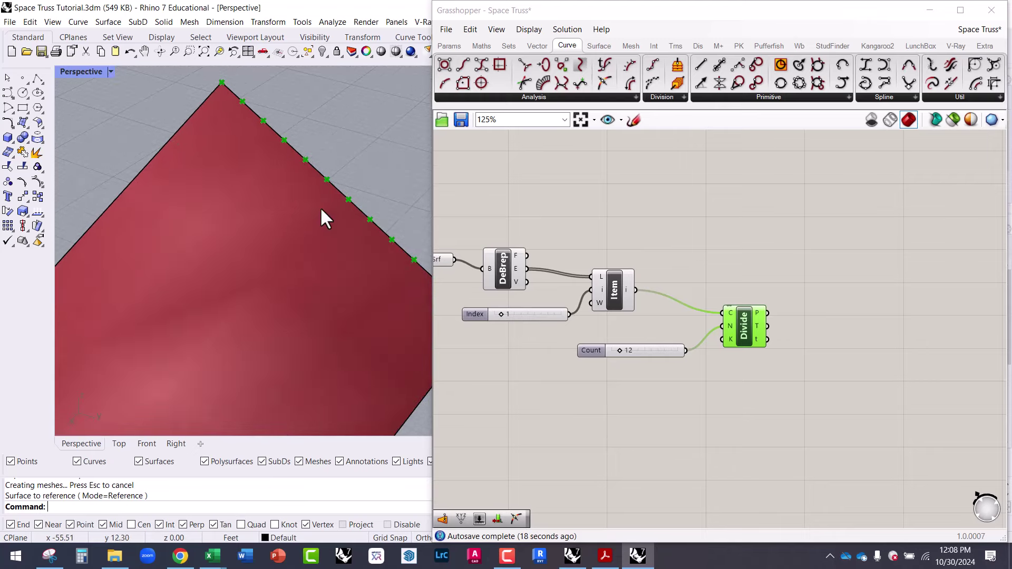
scroll(266, 192, down, 2)
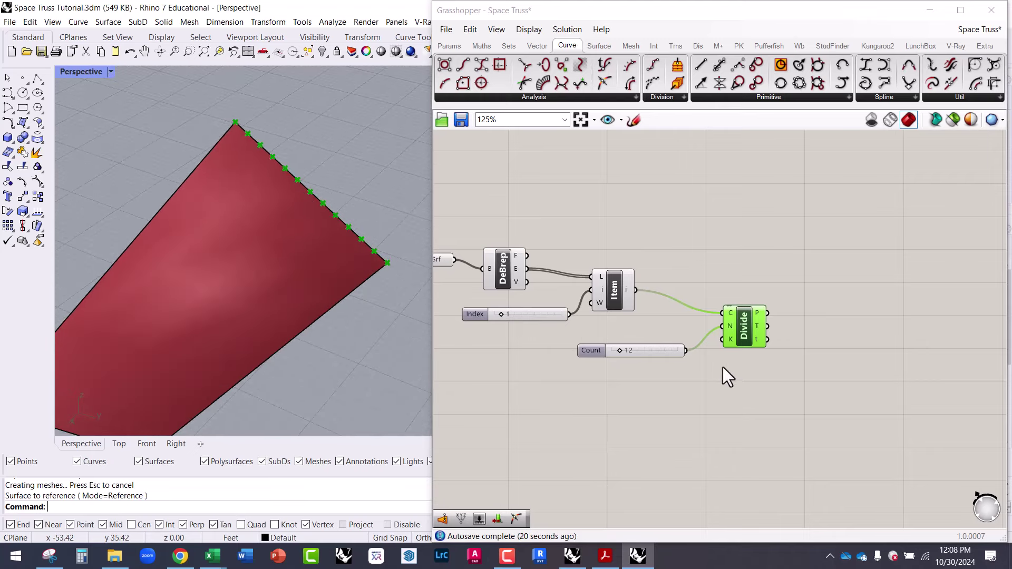
Add an Iso Curve component above and beside the Divide Curve component.
right_drag(722, 372, 651, 335)
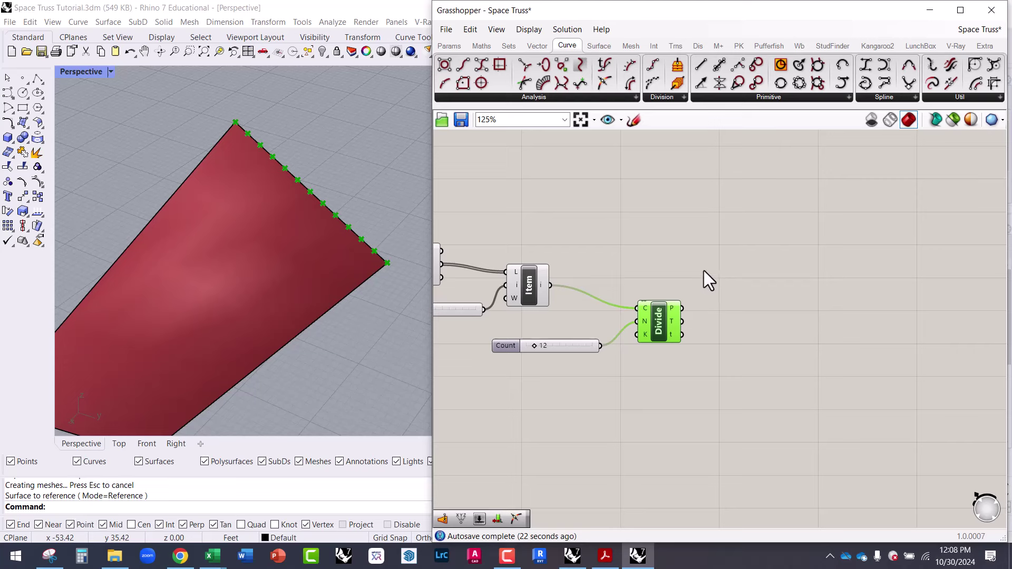
double_click(704, 270)
text(iso)
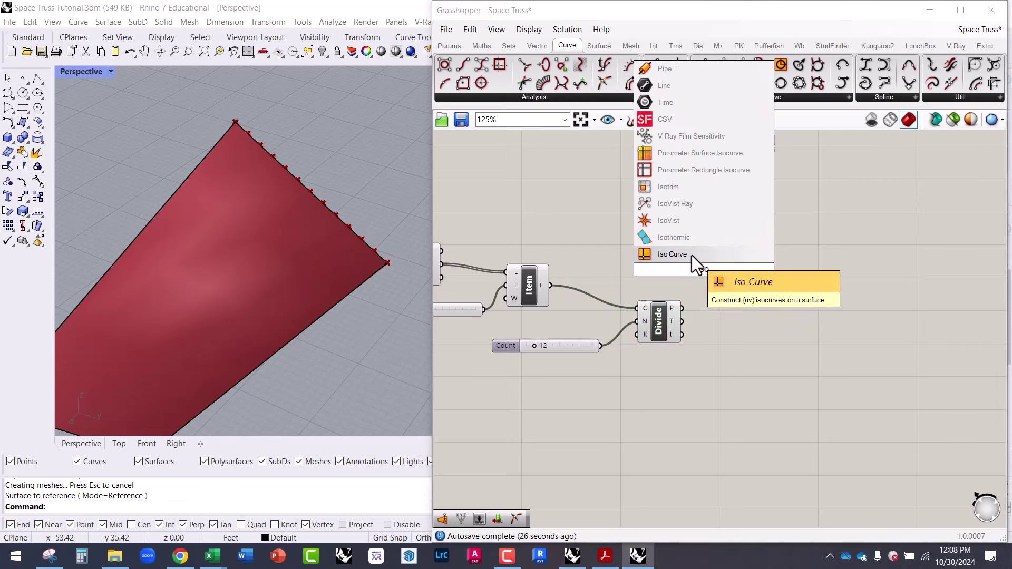
click(694, 255)
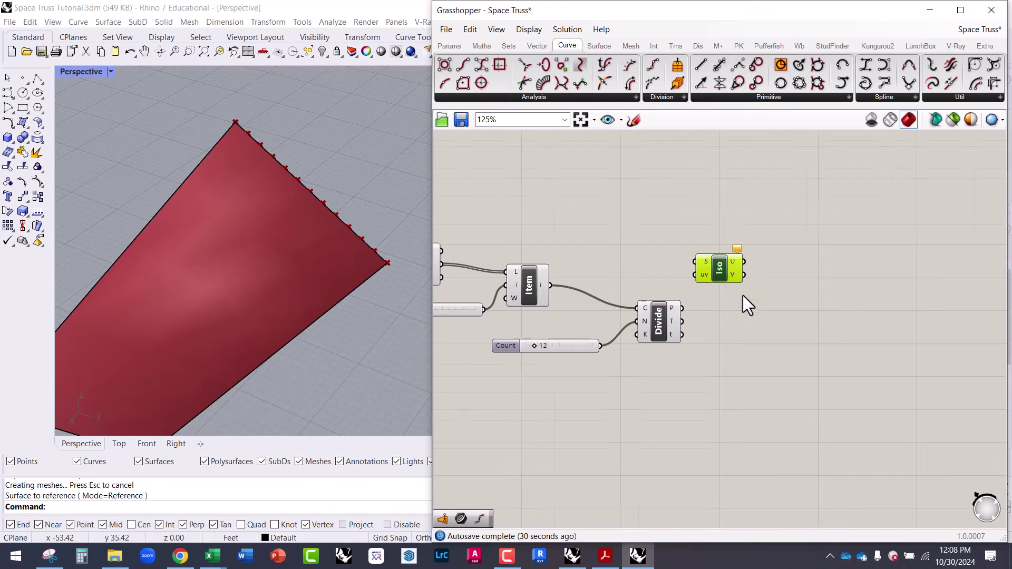
Connect the Surface parameter to Iso Curve's S input.
scroll(743, 295, down, 1)
right_drag(599, 271, 695, 275)
click(505, 263)
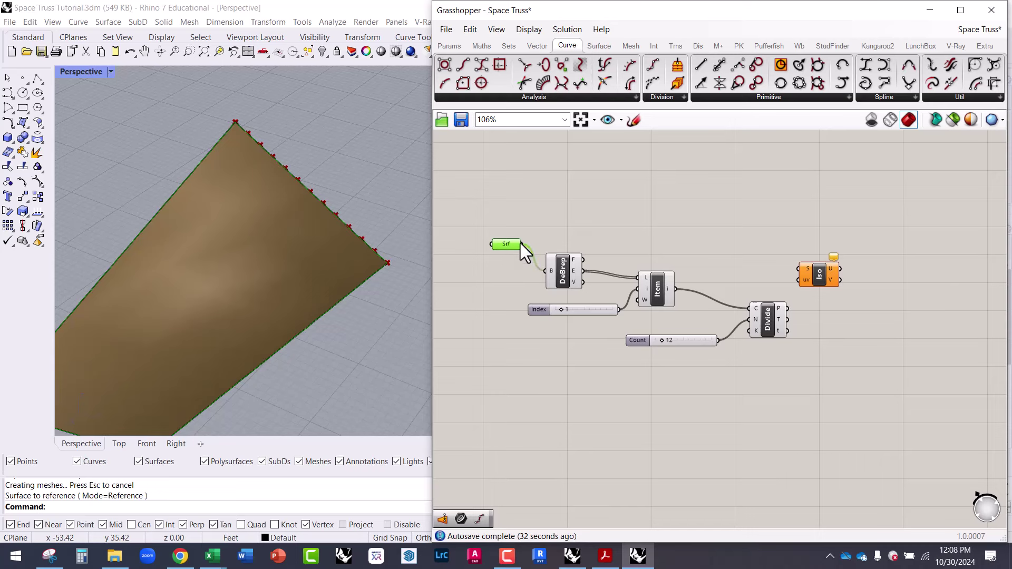
drag(521, 243, 840, 261)
scroll(815, 295, up, 3)
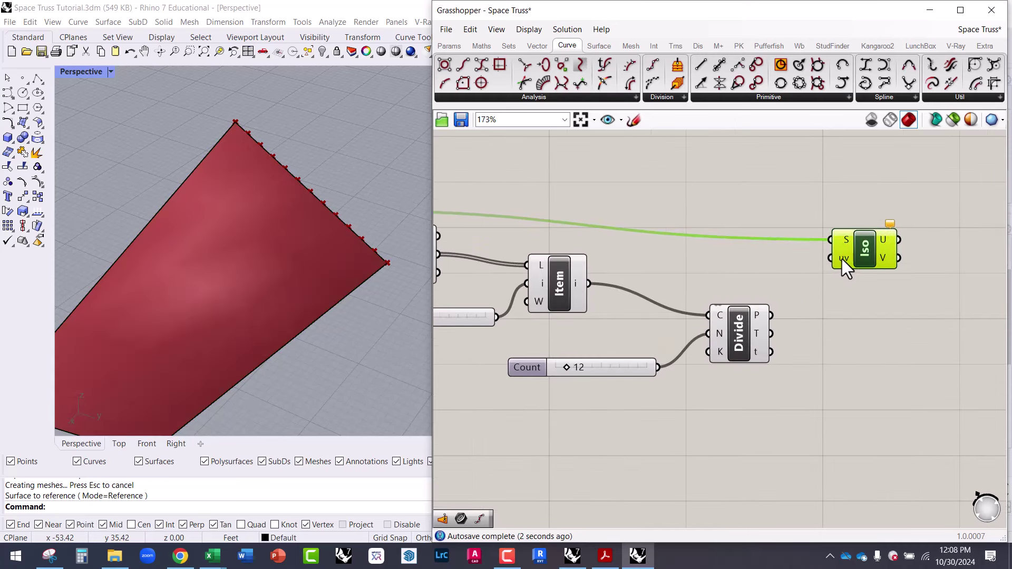
Move the Iso Curve component farther from Divide Curve to leave space between them on the canvas.
click(742, 326)
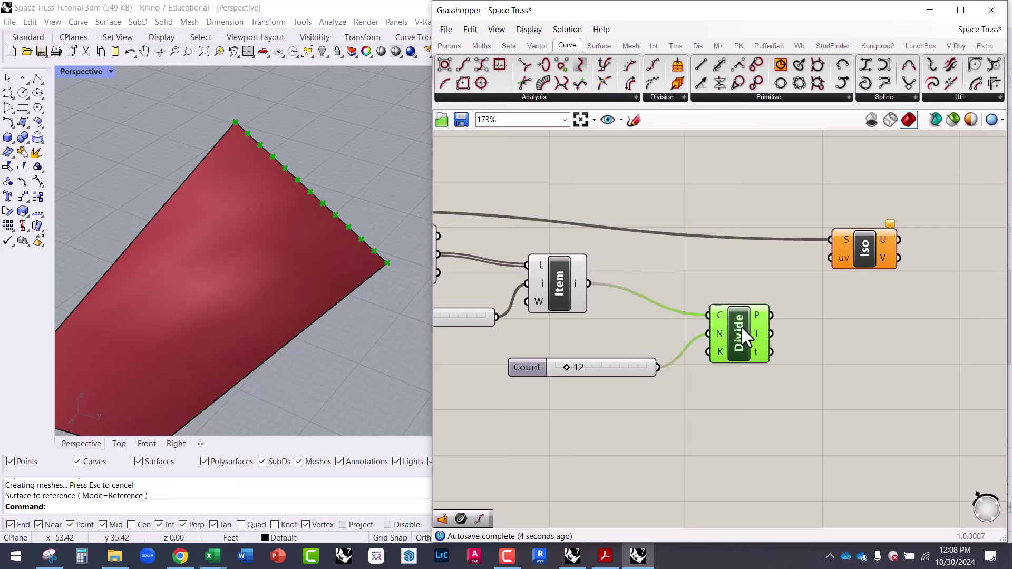
mouse_move(741, 325)
mouse_down()
mouse_move(726, 329)
mouse_move(743, 327)
mouse_up()
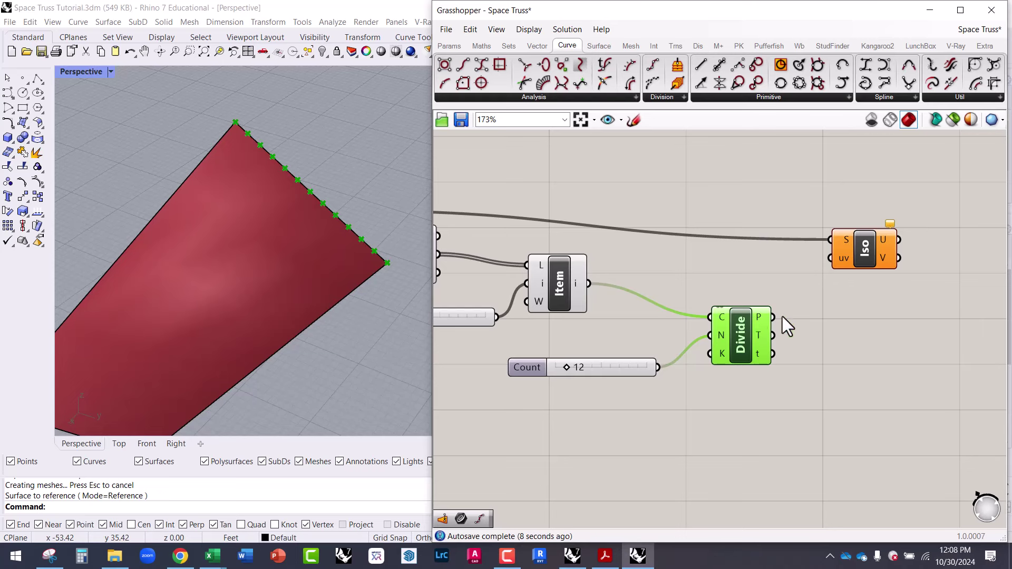
mouse_move(745, 331)
right_down()
mouse_move(768, 309)
mouse_move(761, 321)
right_up()
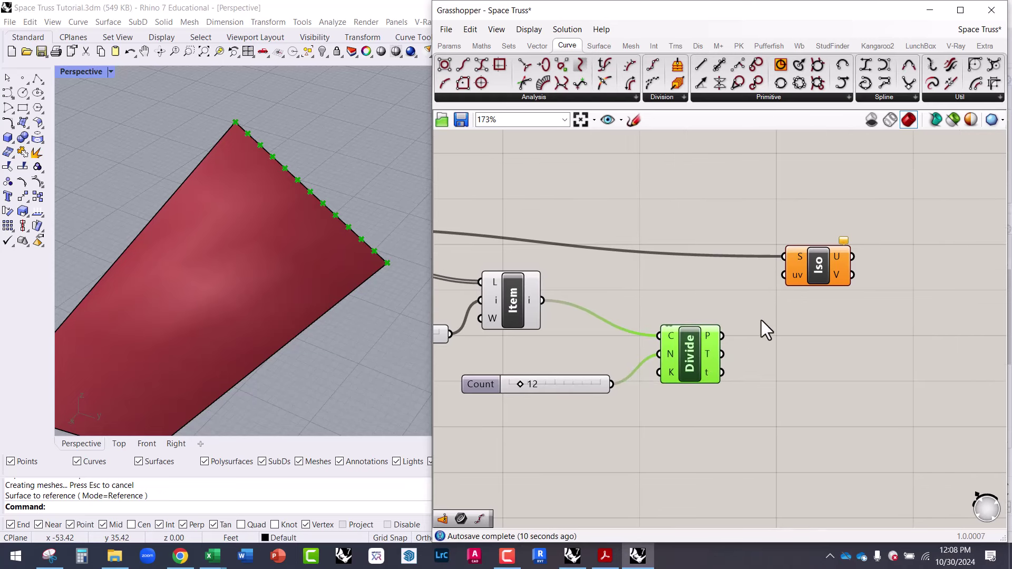
drag(801, 273, 826, 262)
mouse_move(693, 339)
mouse_down()
mouse_move(693, 349)
mouse_move(695, 341)
mouse_up()
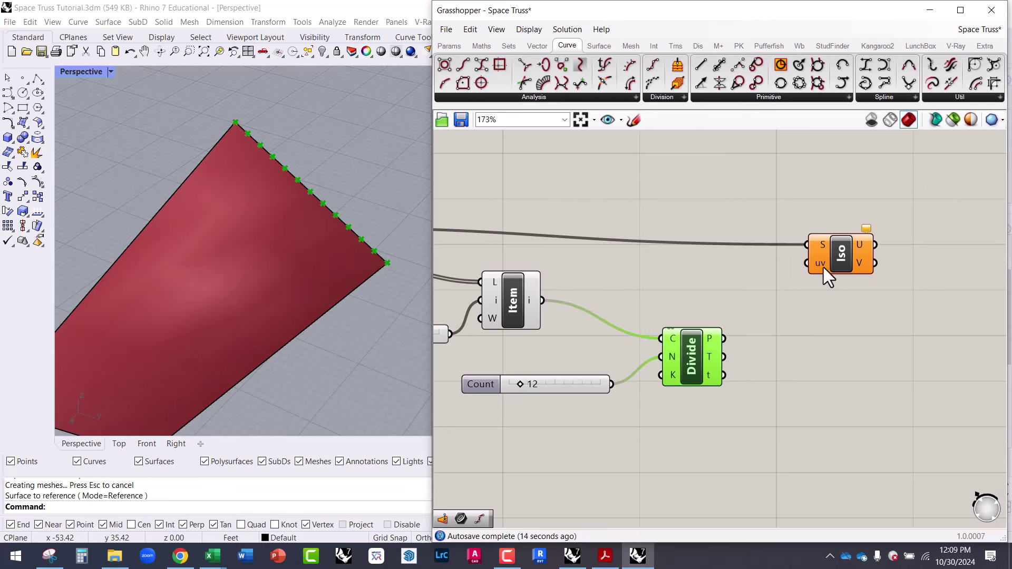
Add a Surface Closest Point component and place it between the Divide Curve and Iso Curve components.
double_click(760, 308)
text(srfcp)
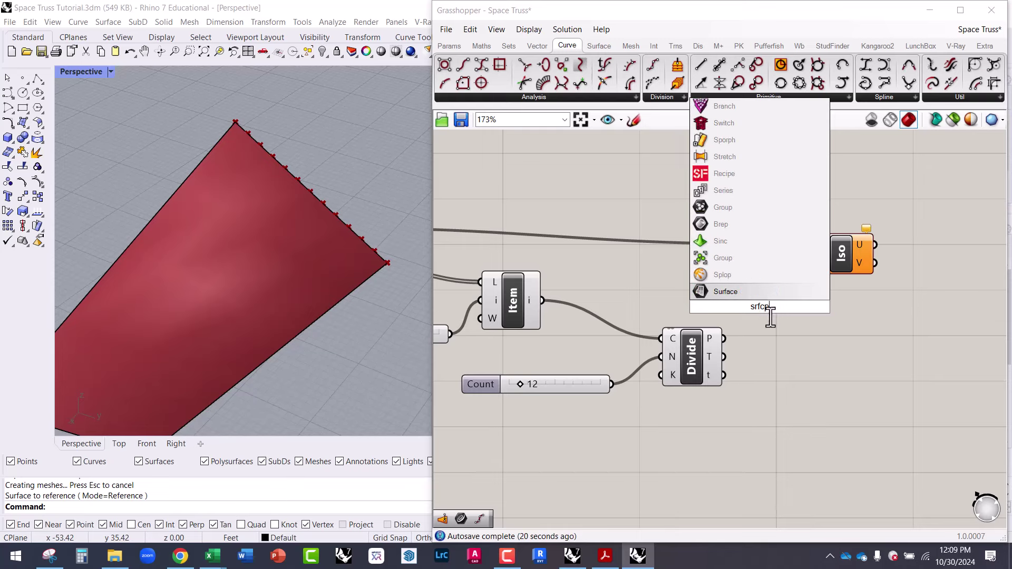
click(795, 361)
double_click(795, 360)
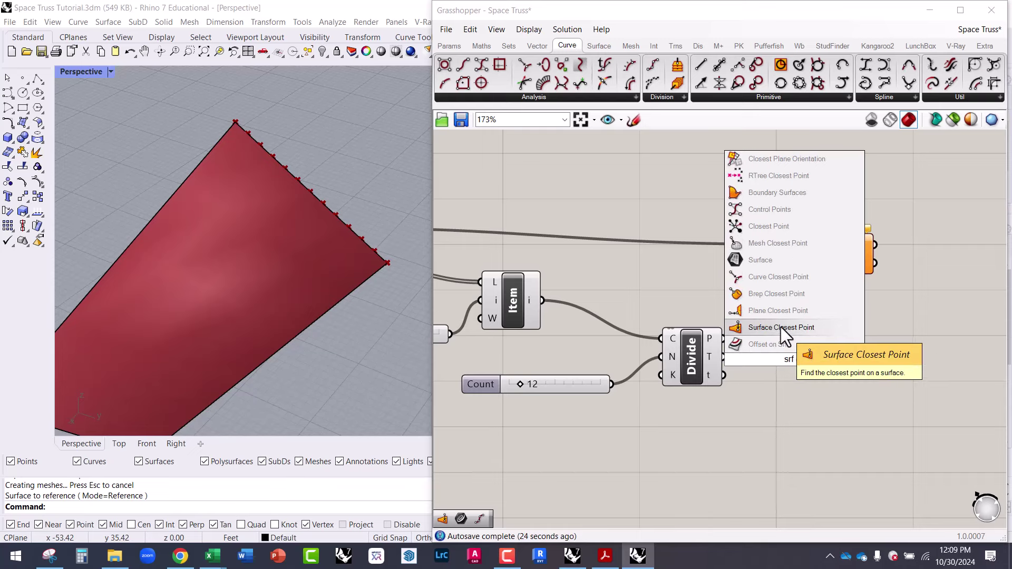
click(779, 327)
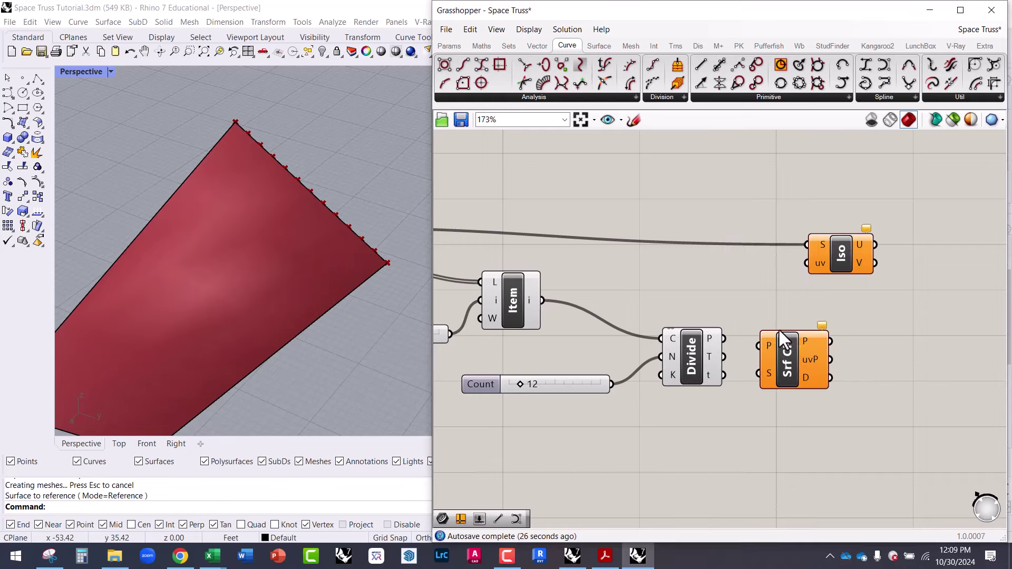
drag(788, 358, 768, 299)
drag(834, 259, 852, 246)
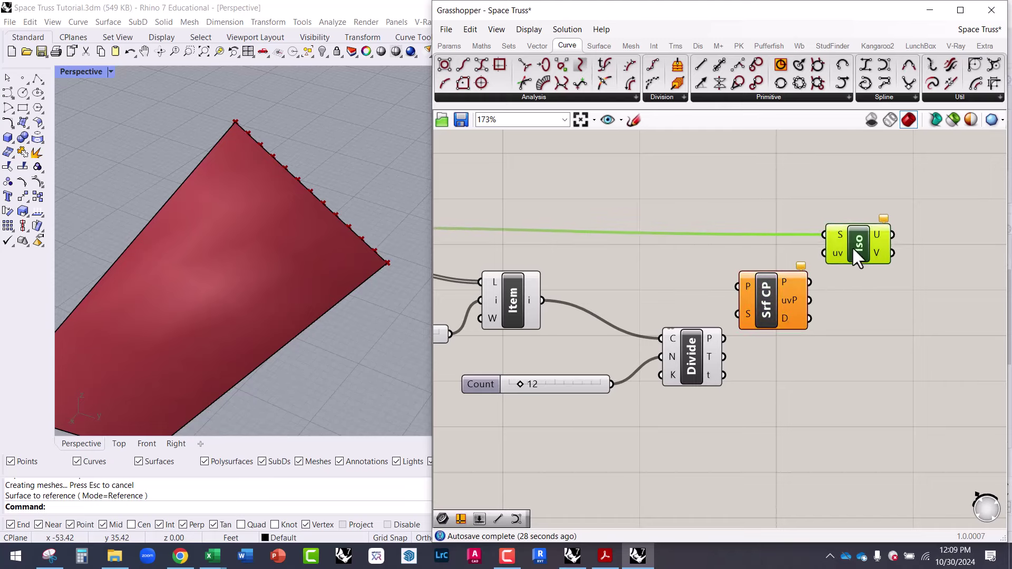
drag(778, 316, 774, 297)
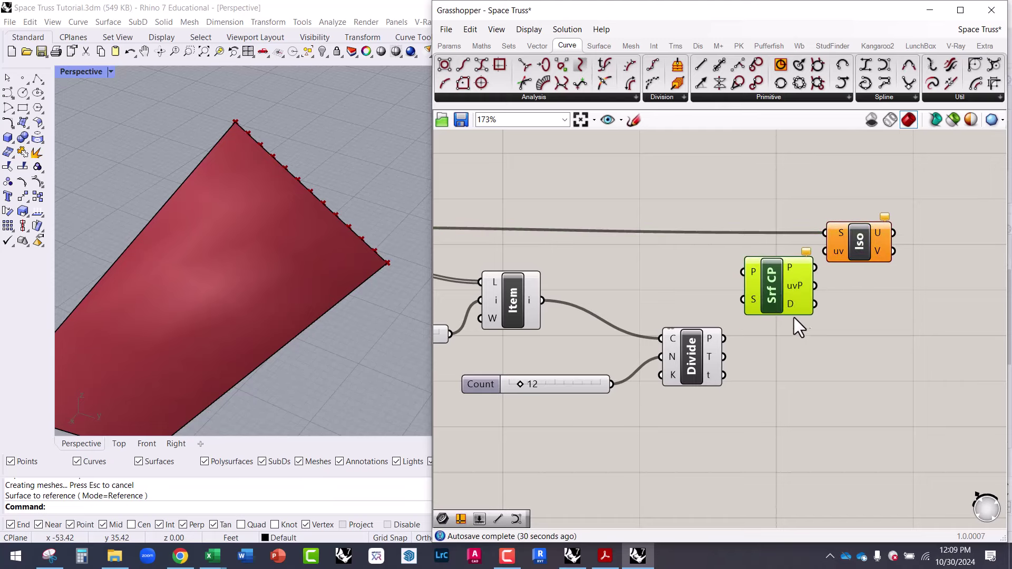
Connect Divide Curve's P output to Surface Closest Point's P input and the Surface parameter to its S input.
scroll(818, 322, down, 3)
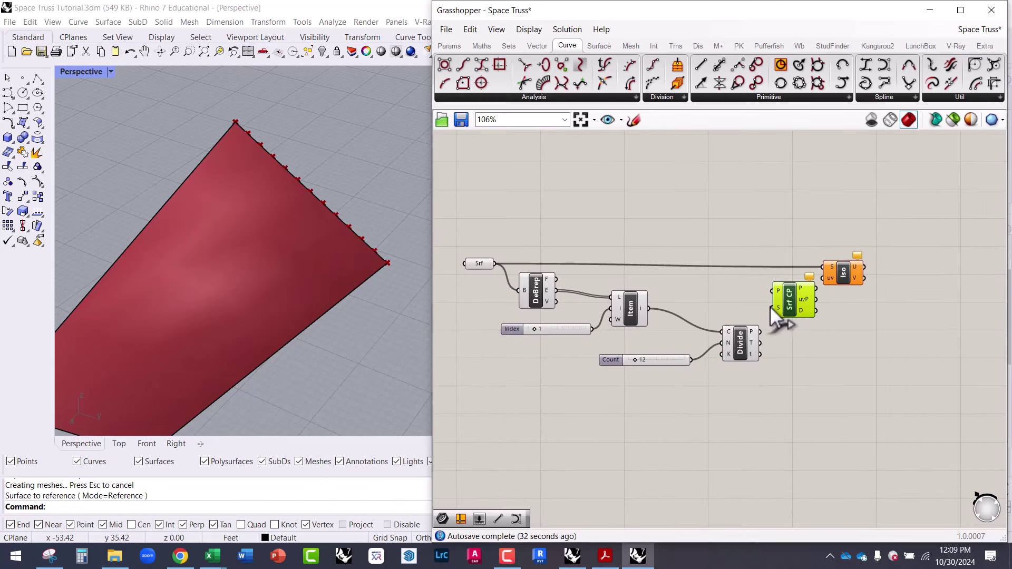
scroll(779, 311, up, 1)
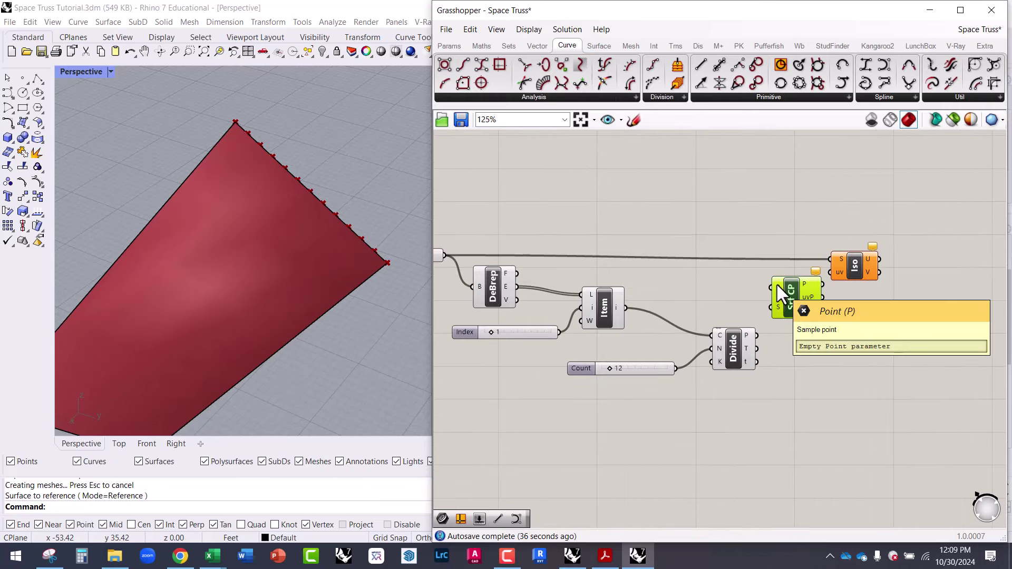
drag(777, 285, 731, 341)
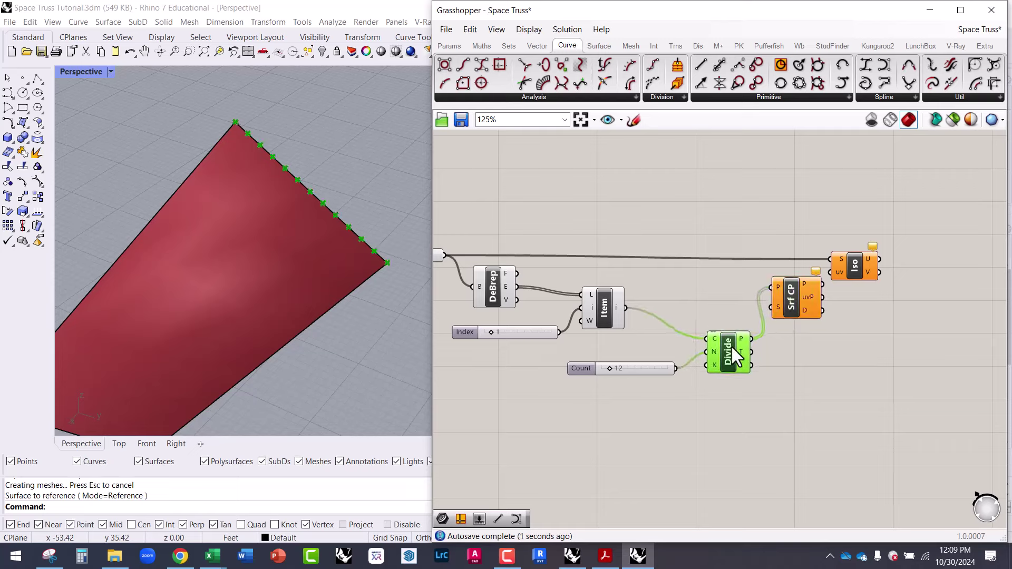
drag(777, 309, 447, 254)
Spread out the Iso Curve, Surface Closest Point and Divide Curve components so their wires are easy to read.
scroll(817, 319, up, 5)
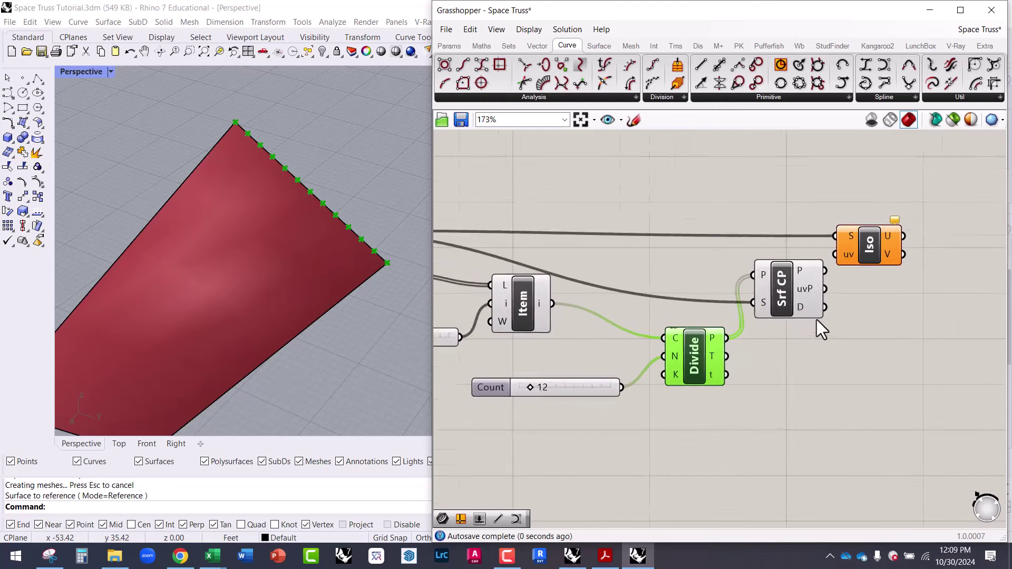
drag(814, 239, 867, 215)
drag(731, 296, 759, 293)
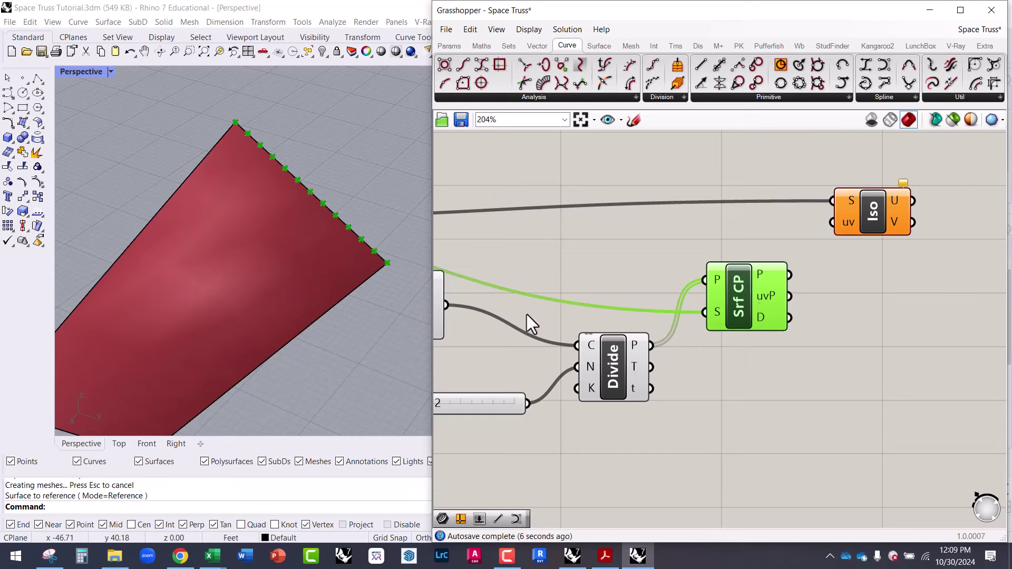
drag(615, 360, 609, 356)
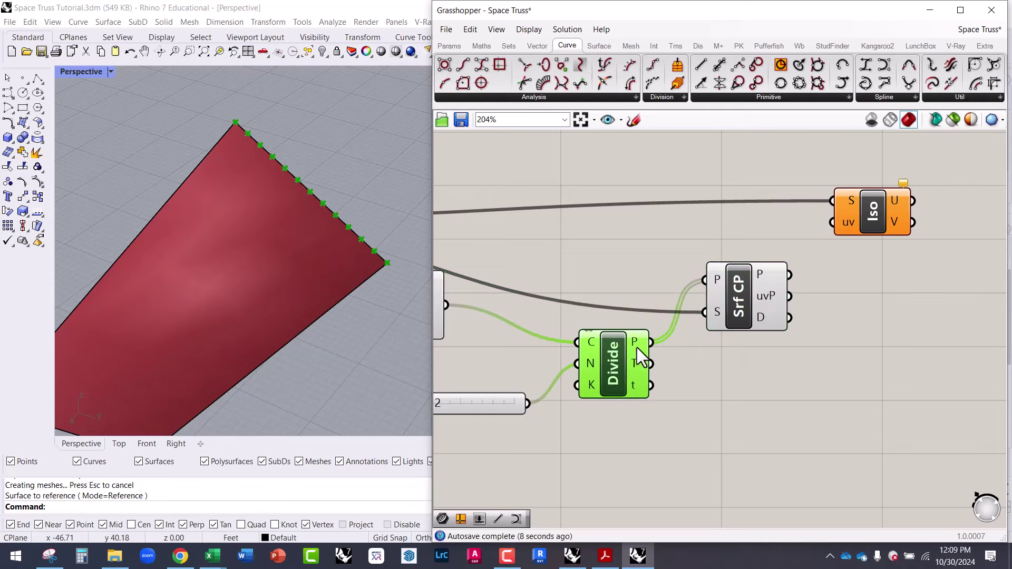
Connect Surface Closest Point's uvP output to Iso Curve's uv input.
scroll(733, 311, down, 3)
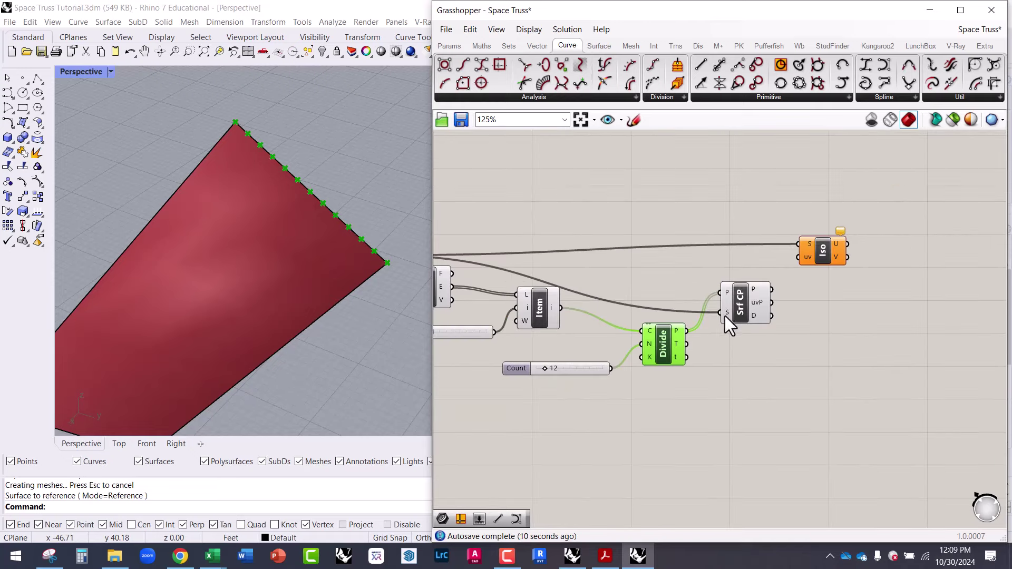
right_drag(560, 276, 669, 289)
click(469, 266)
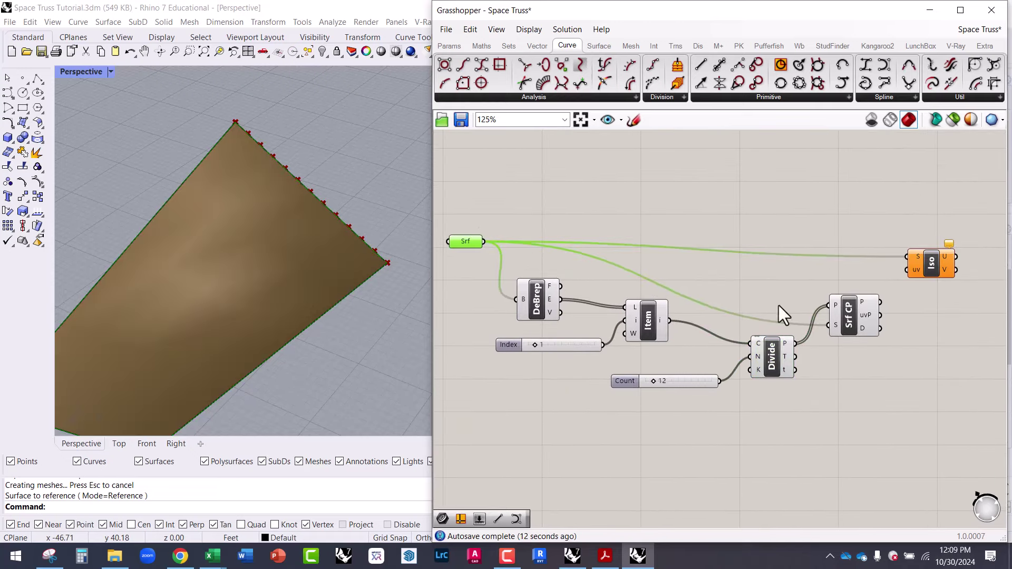
scroll(779, 312, up, 3)
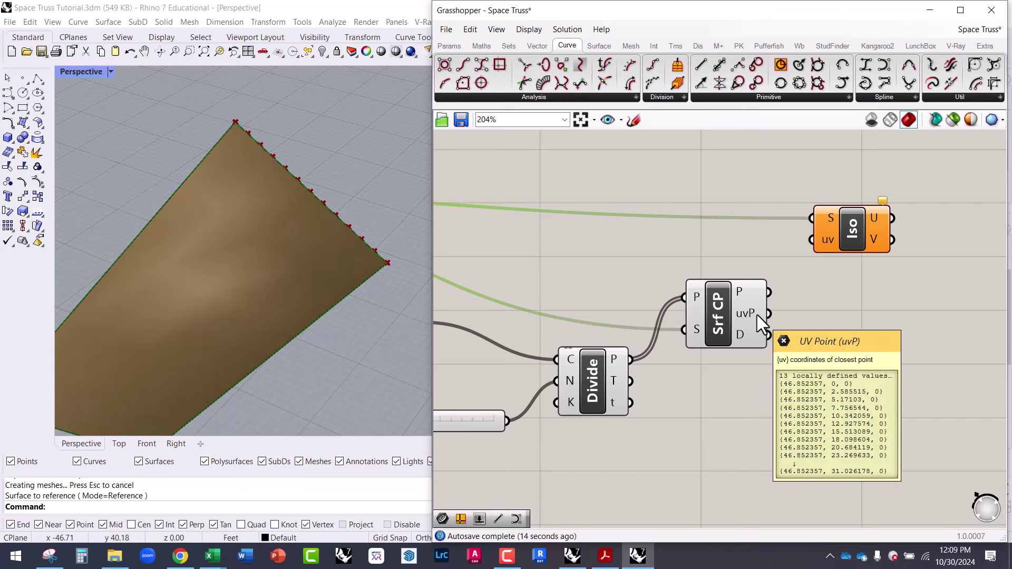
drag(758, 315, 858, 220)
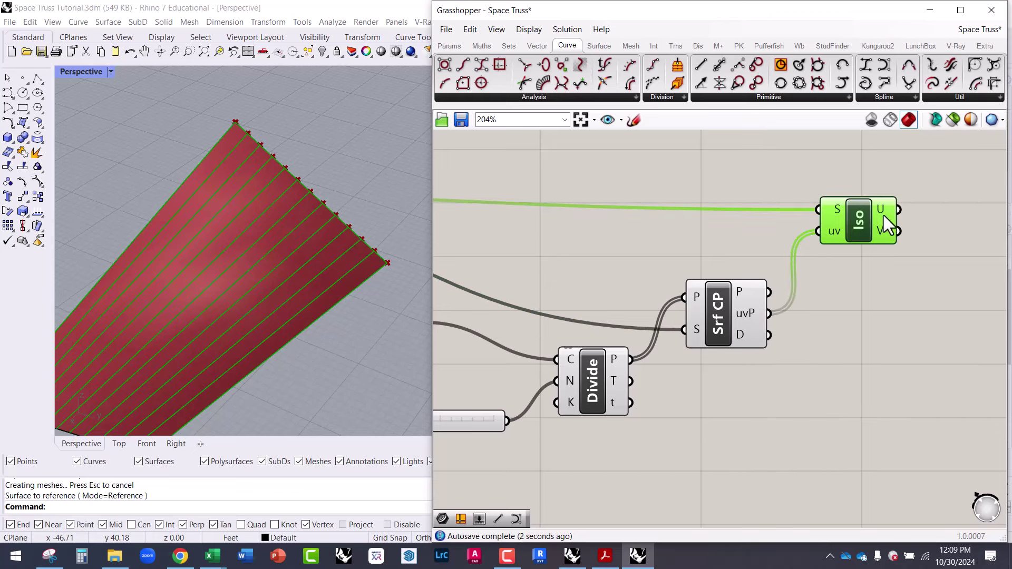
Hide the original Rhino surface in the perspective view and check the isocurves on the Grasshopper preview.
right_drag(337, 271, 237, 355)
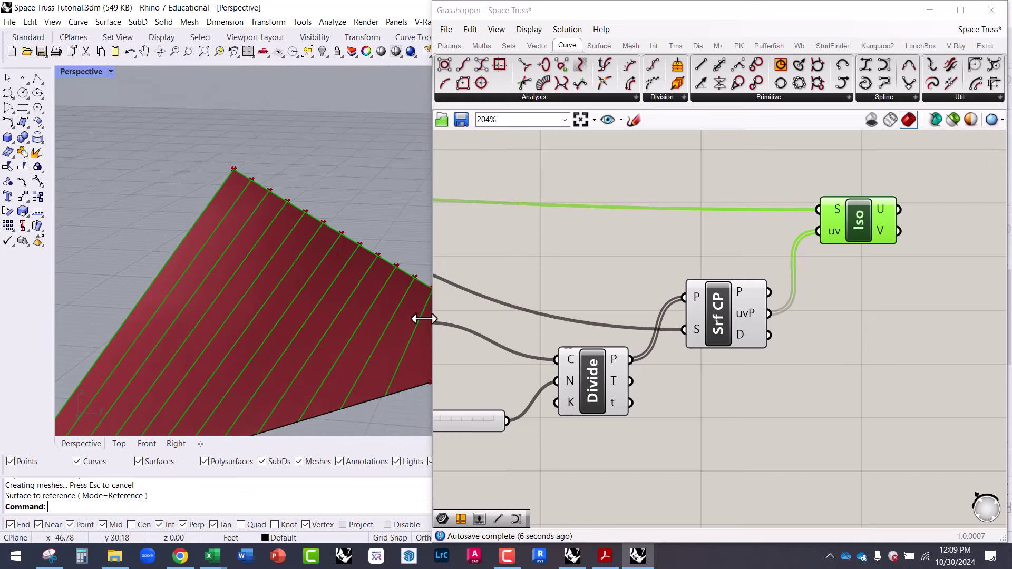
scroll(365, 320, up, 4)
scroll(342, 315, down, 4)
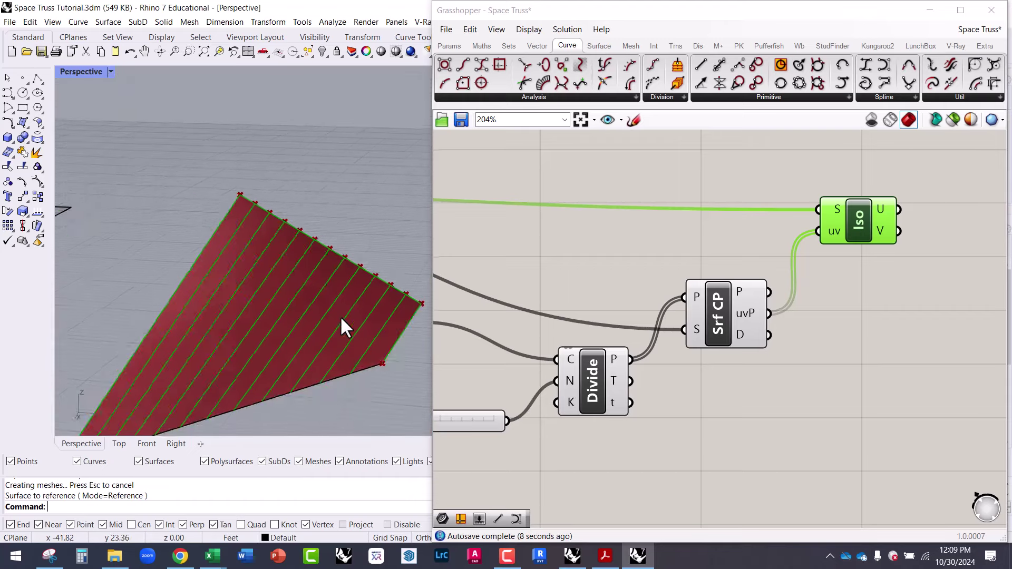
click(323, 327)
key(ctrl+h)
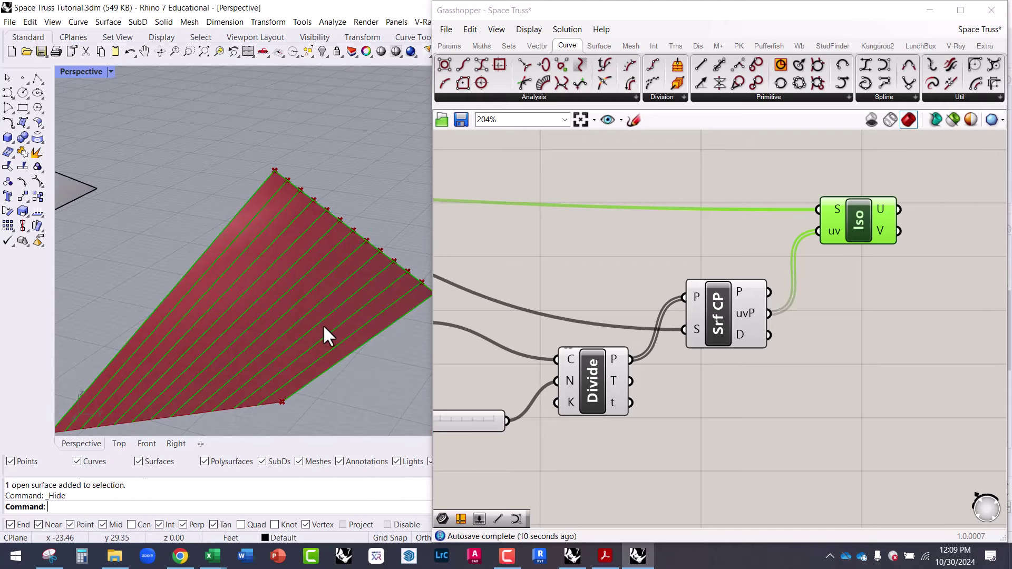
scroll(323, 345, up, 3)
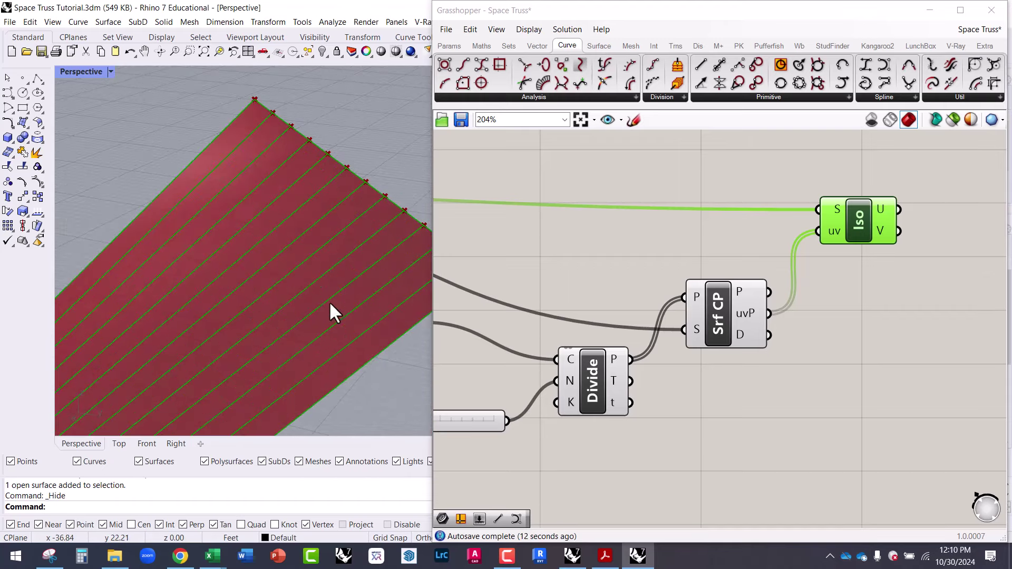
scroll(330, 311, up, 3)
scroll(273, 330, down, 4)
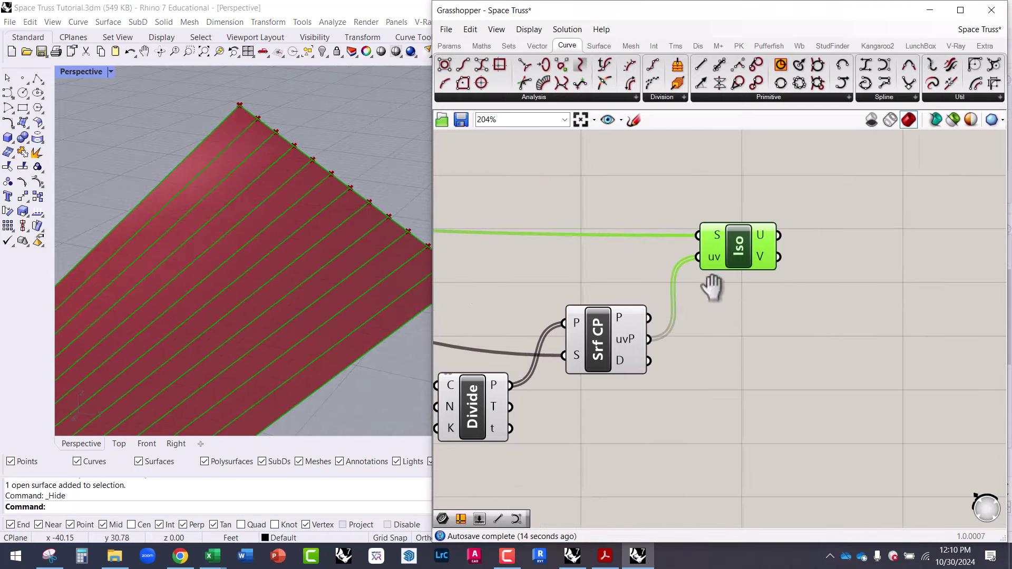
Add a Curve parameter beside Iso Curve and connect it to the U output.
double_click(795, 223)
text(crv)
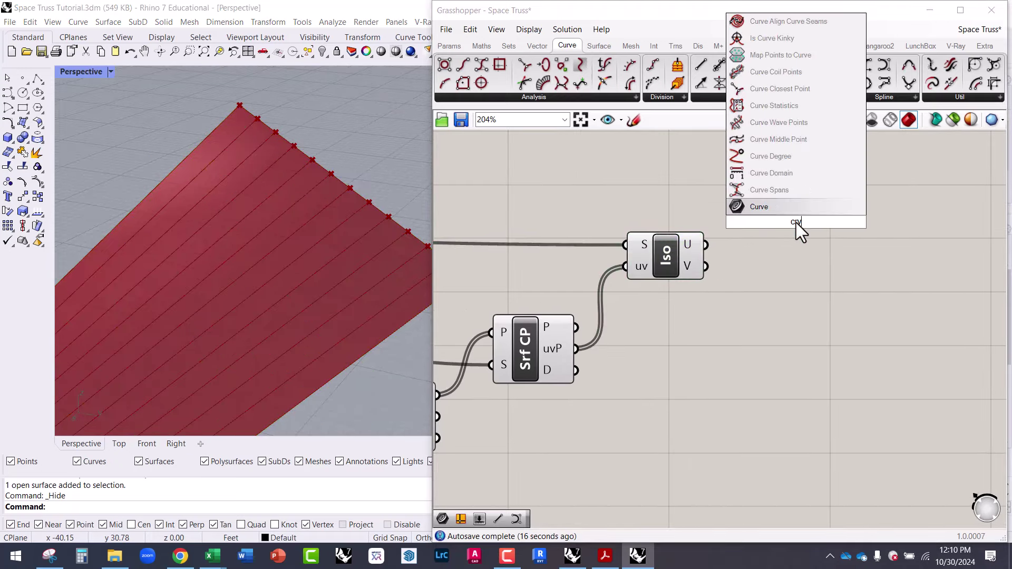
click(767, 210)
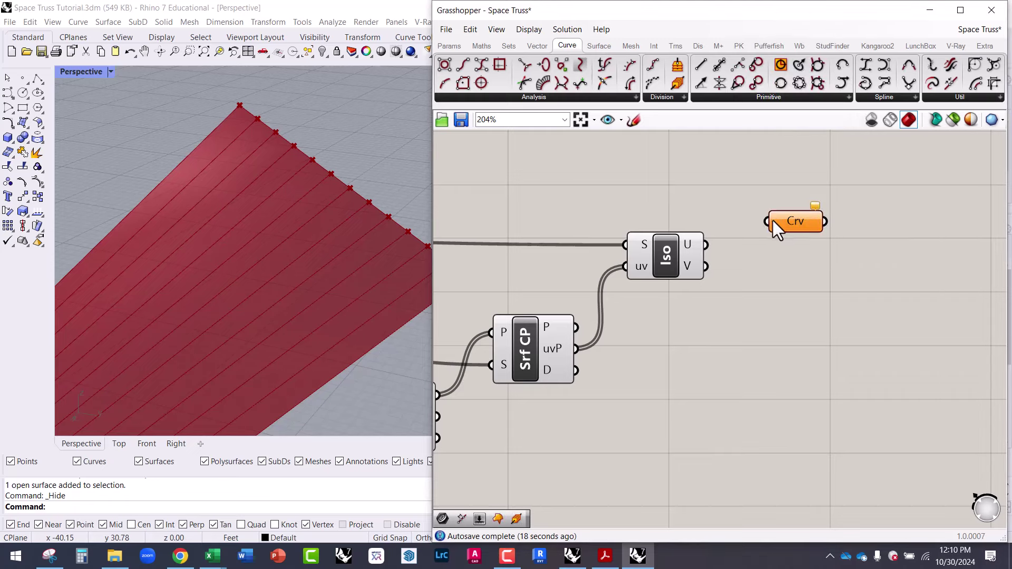
drag(736, 230, 736, 239)
drag(799, 223, 796, 204)
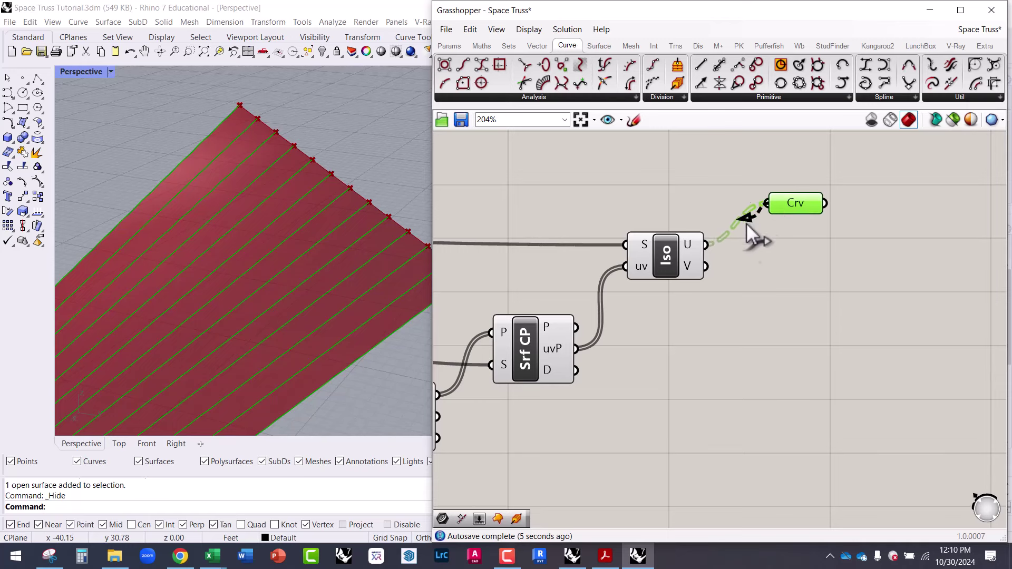
Connect the Curve parameter to Iso Curve's V output instead and check the curves in the perspective view.
drag(710, 272, 707, 266)
drag(779, 203, 802, 303)
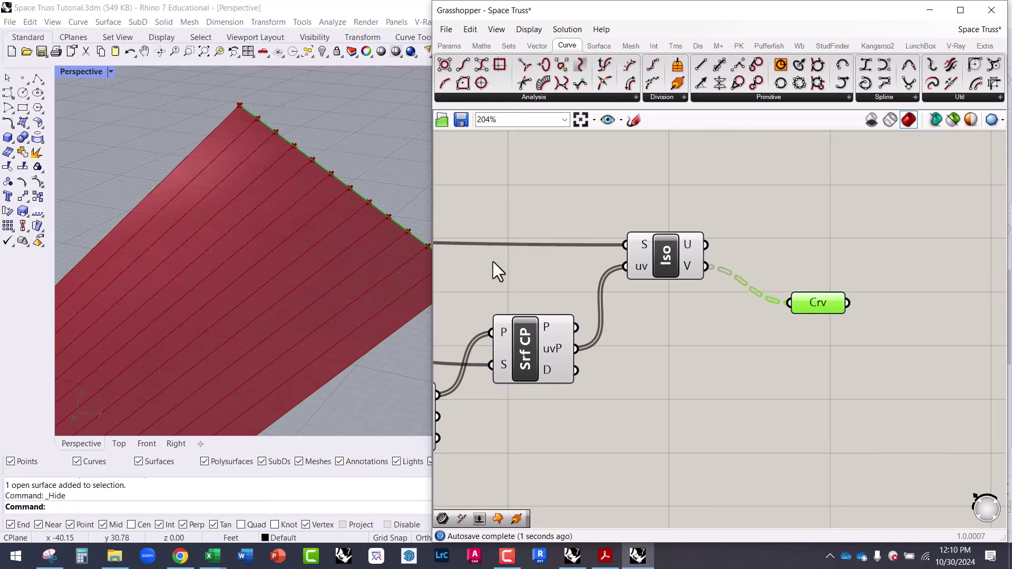
scroll(325, 270, down, 4)
scroll(328, 220, up, 3)
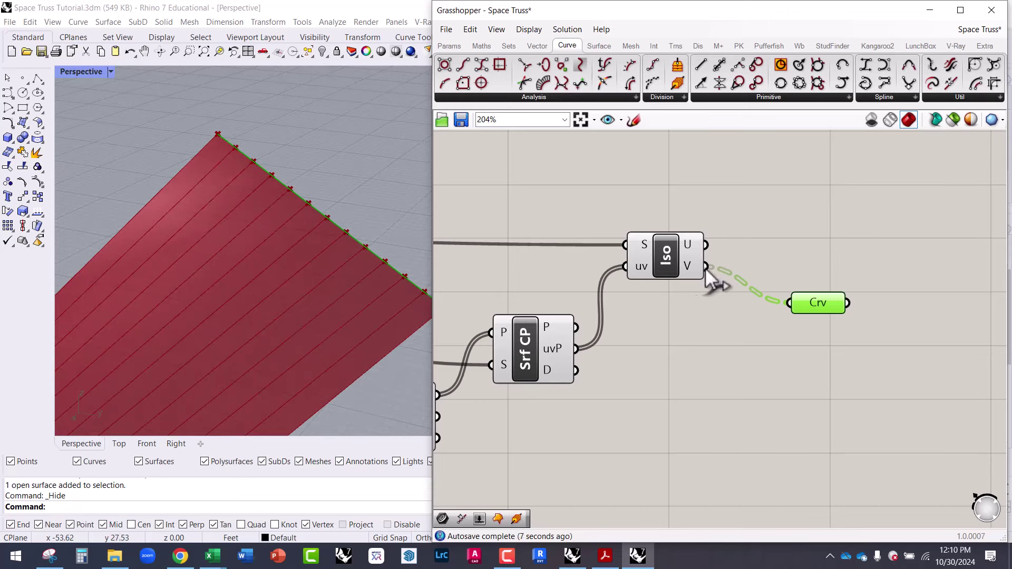
Switch the Curve parameter back to Iso Curve's U output and move it up beside the component.
drag(767, 296, 707, 244)
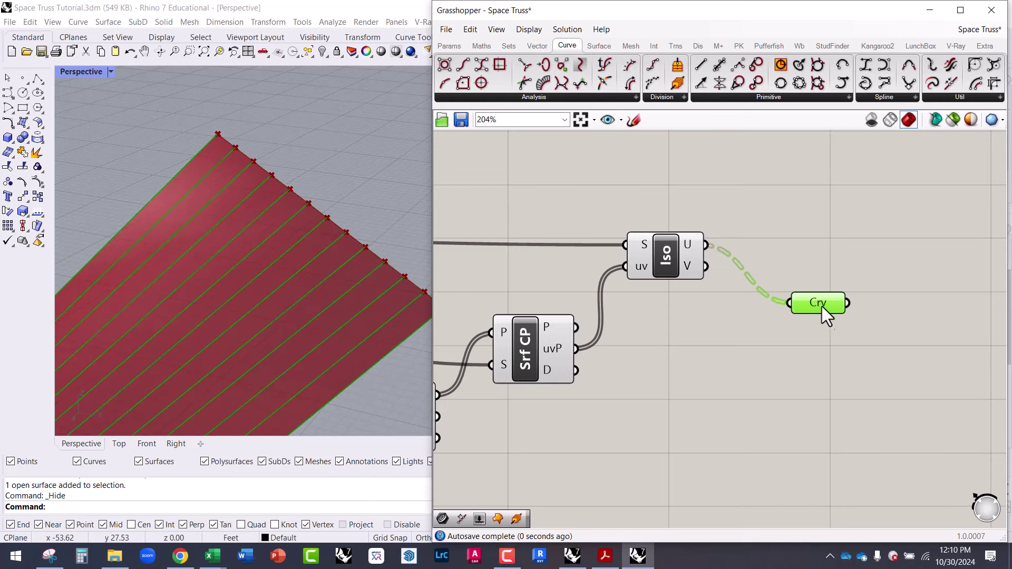
drag(821, 306, 828, 226)
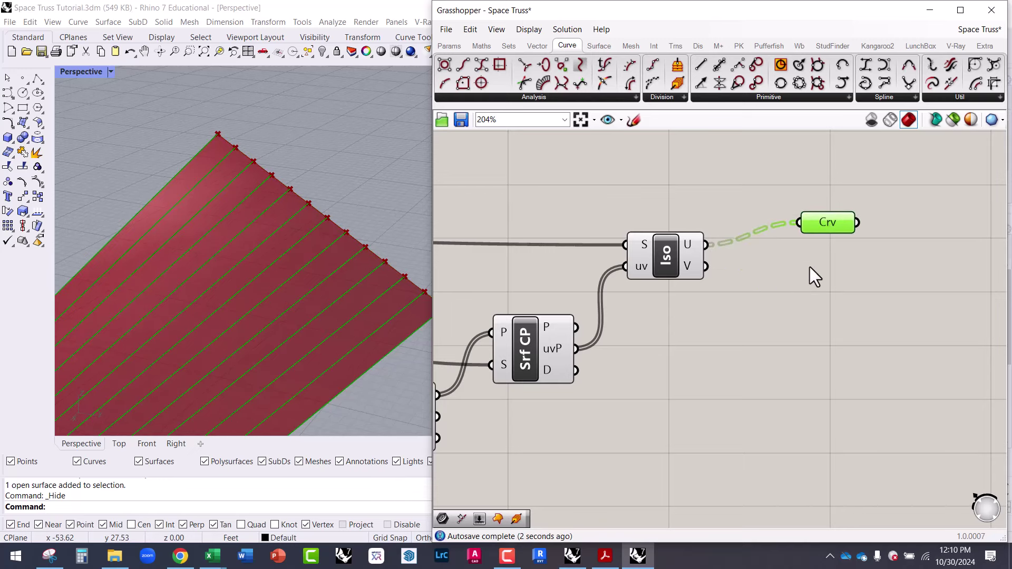
Examine the isocurves across the twisted surface in the perspective view together with the component chain that generates them.
scroll(739, 213, down, 5)
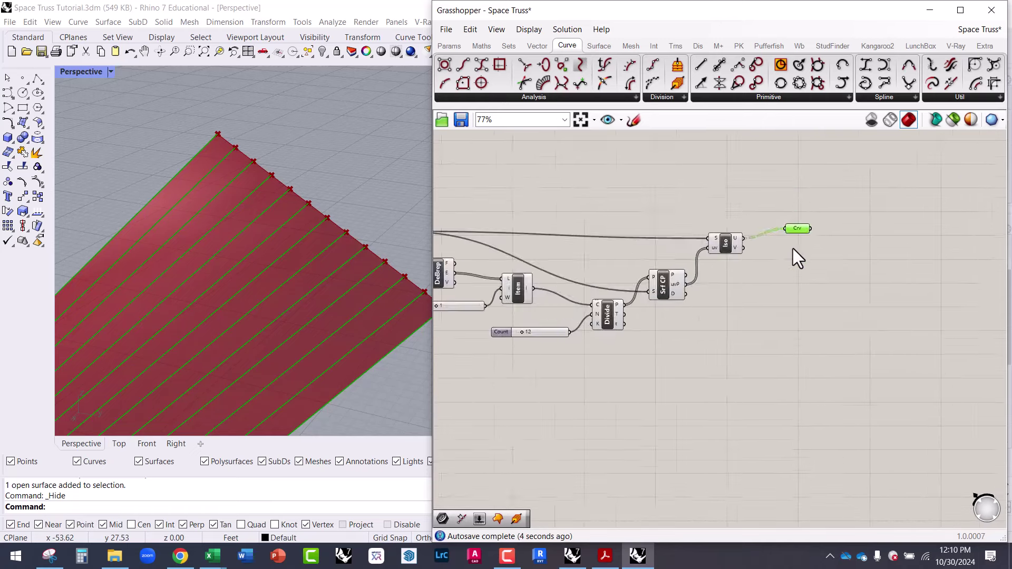
right_drag(348, 262, 305, 195)
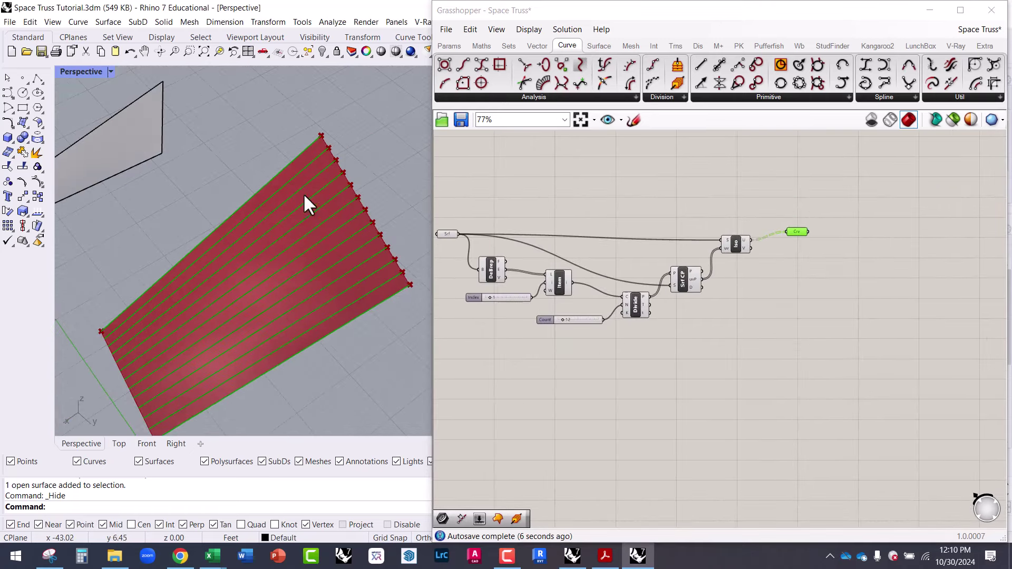
scroll(348, 282, up, 2)
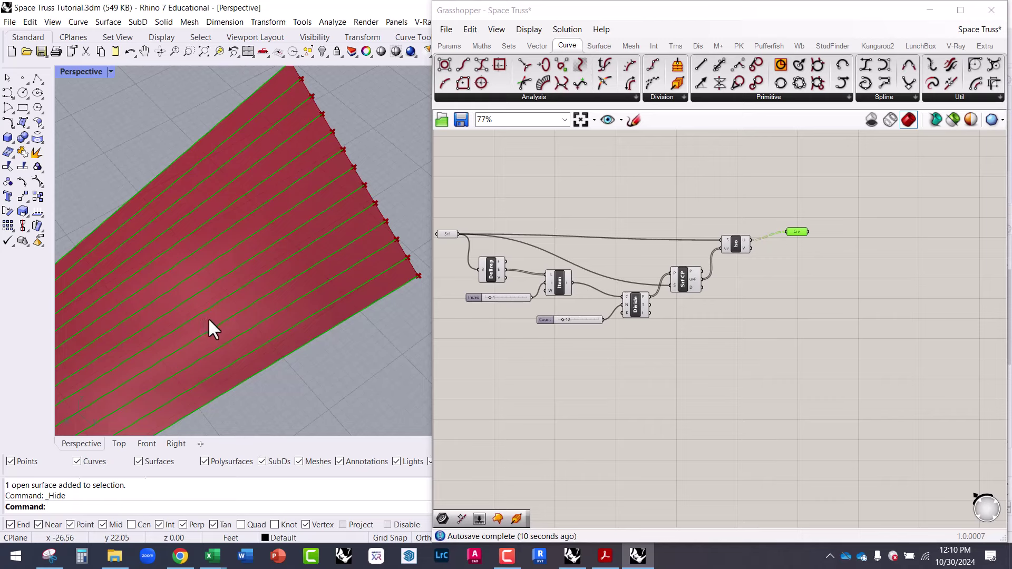
scroll(206, 301, down, 2)
right_drag(203, 289, 307, 291)
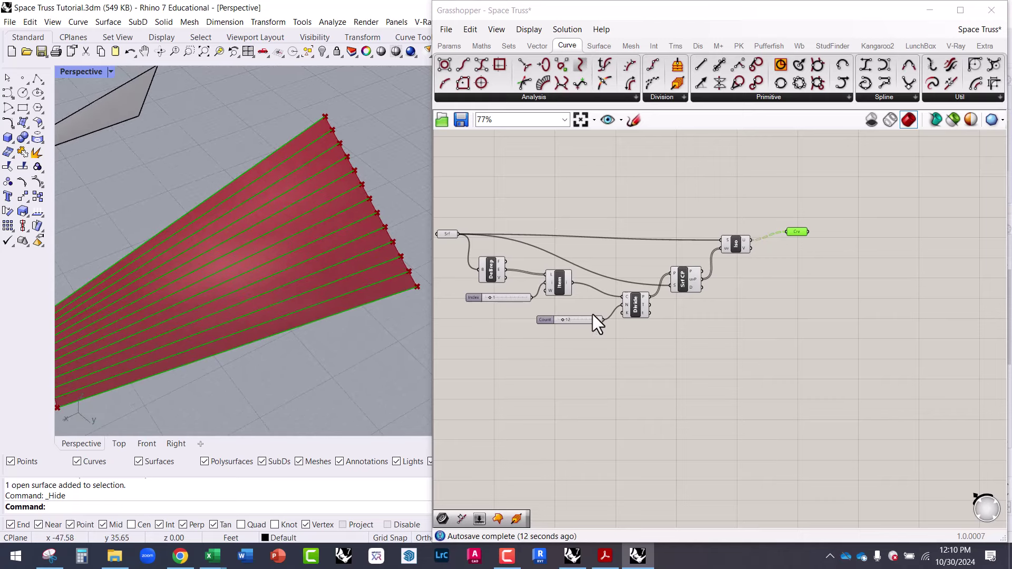
scroll(585, 308, up, 2)
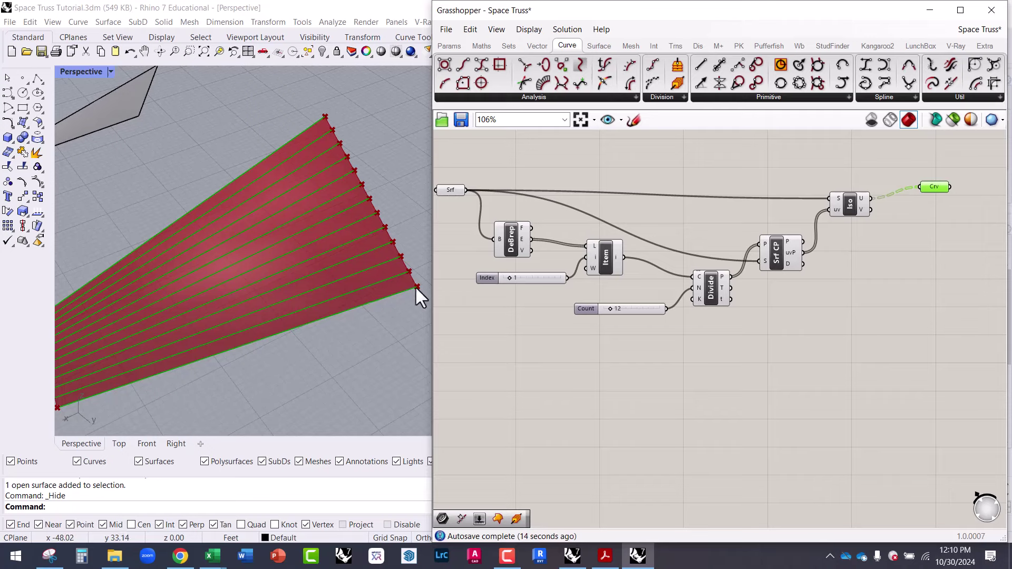
scroll(416, 286, down, 3)
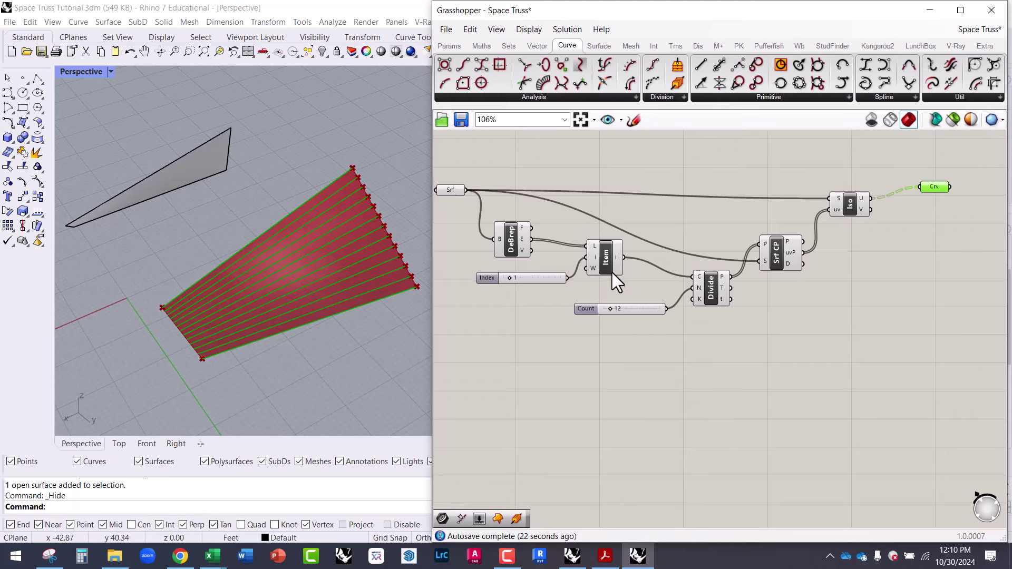
scroll(601, 266, up, 2)
scroll(611, 274, down, 4)
Duplicate the chain from List Item and its sliders through the Curve parameter, and place the copy below the original.
click(916, 369)
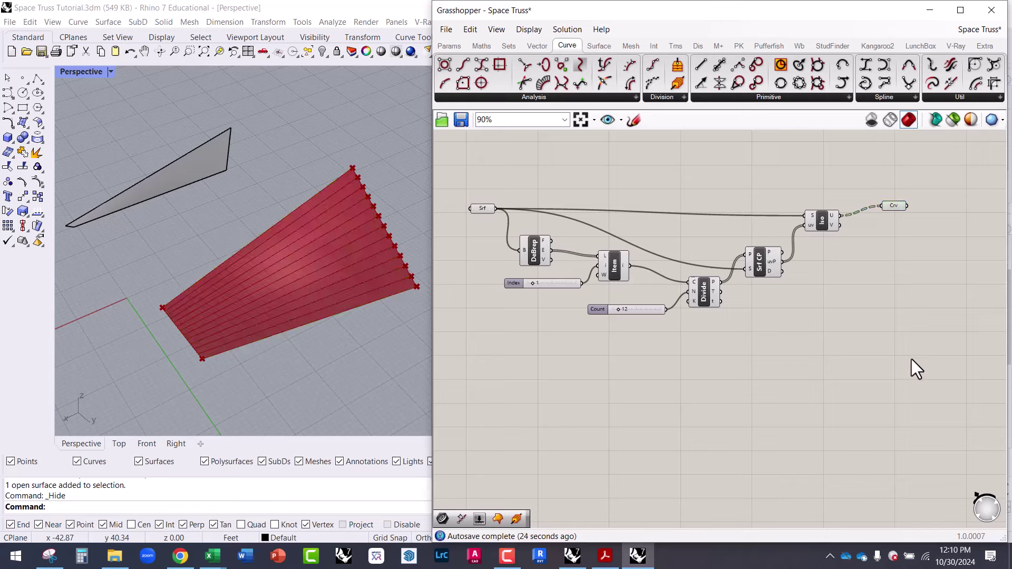
drag(912, 359, 571, 179)
scroll(530, 248, up, 2)
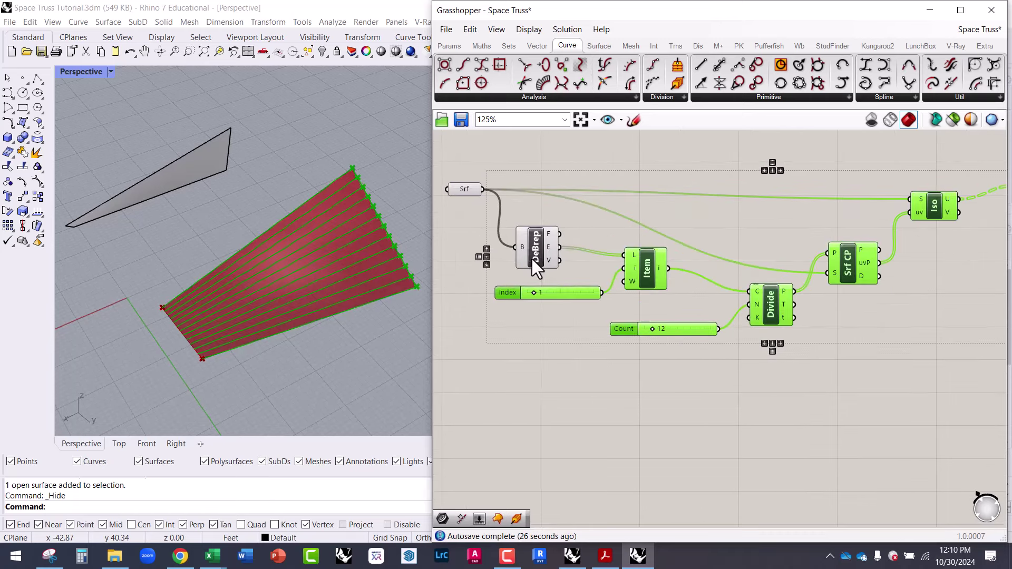
scroll(529, 242, down, 3)
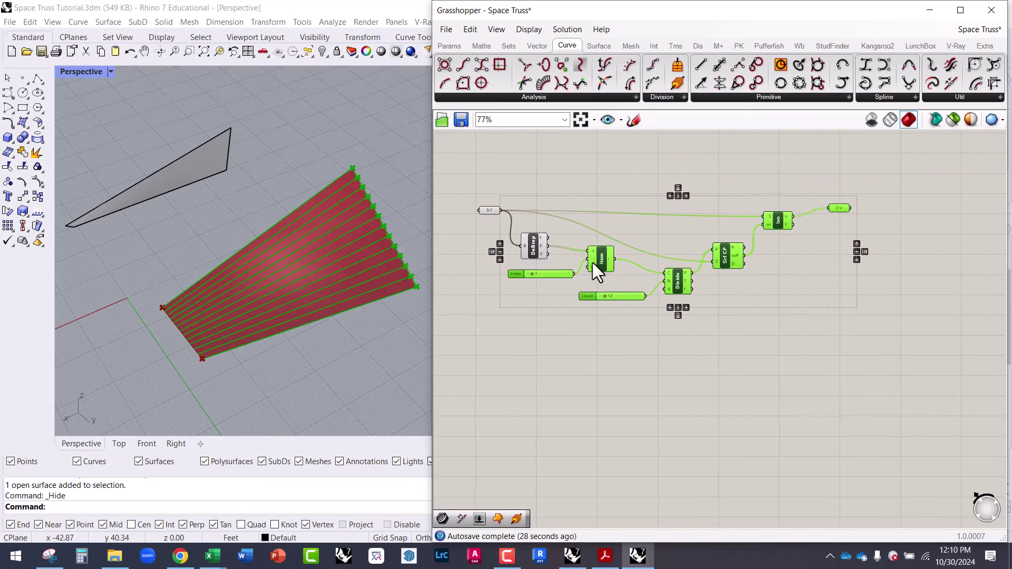
key(ctrl+c)
key(ctrl+v)
drag(601, 260, 596, 378)
click(597, 346)
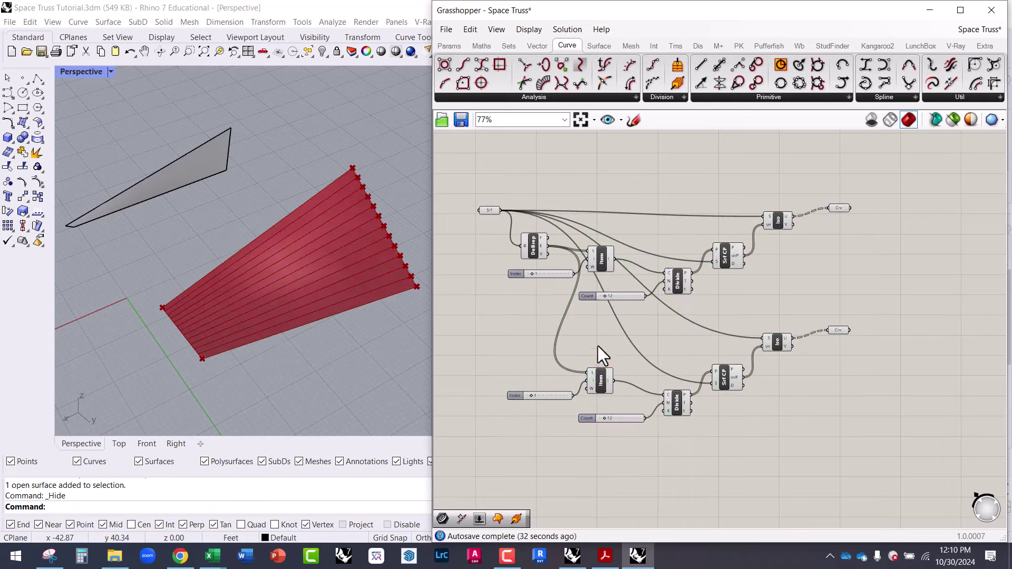
Set the copied List Item's Index slider to 2 so the adjacent surface edge is divided.
scroll(596, 382, up, 3)
click(597, 391)
scroll(593, 396, up, 3)
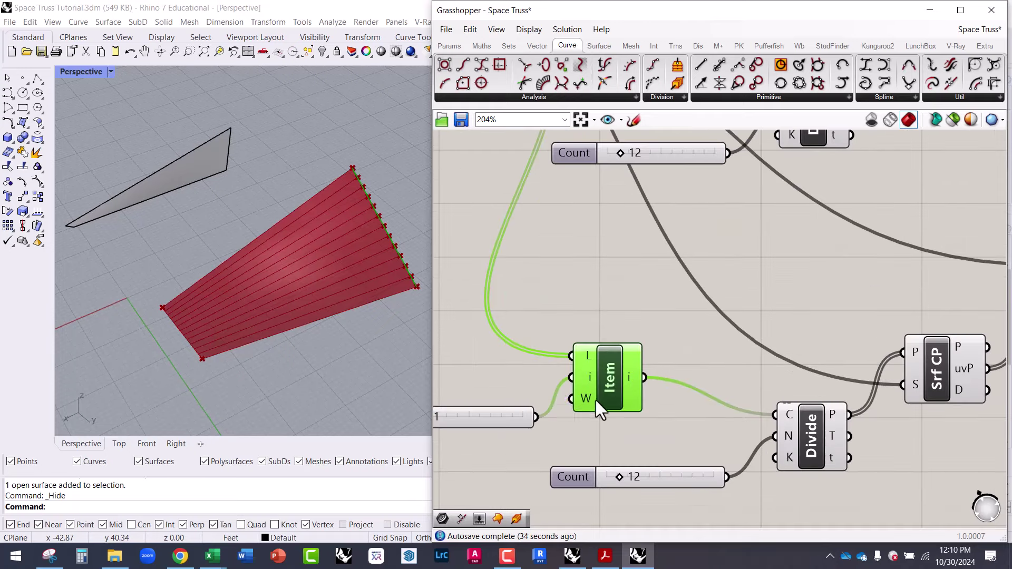
right_drag(503, 399, 565, 379)
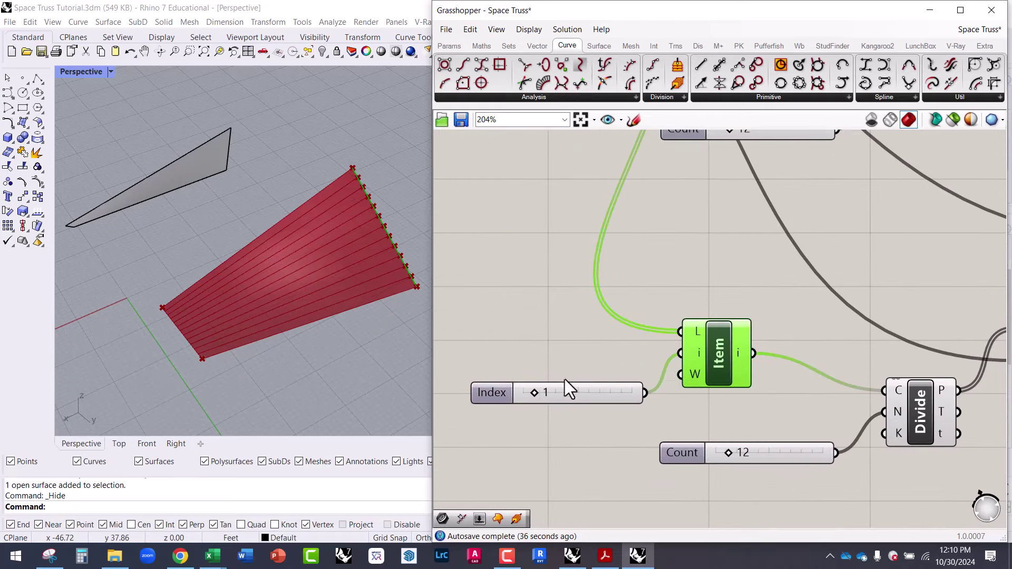
drag(534, 391, 543, 391)
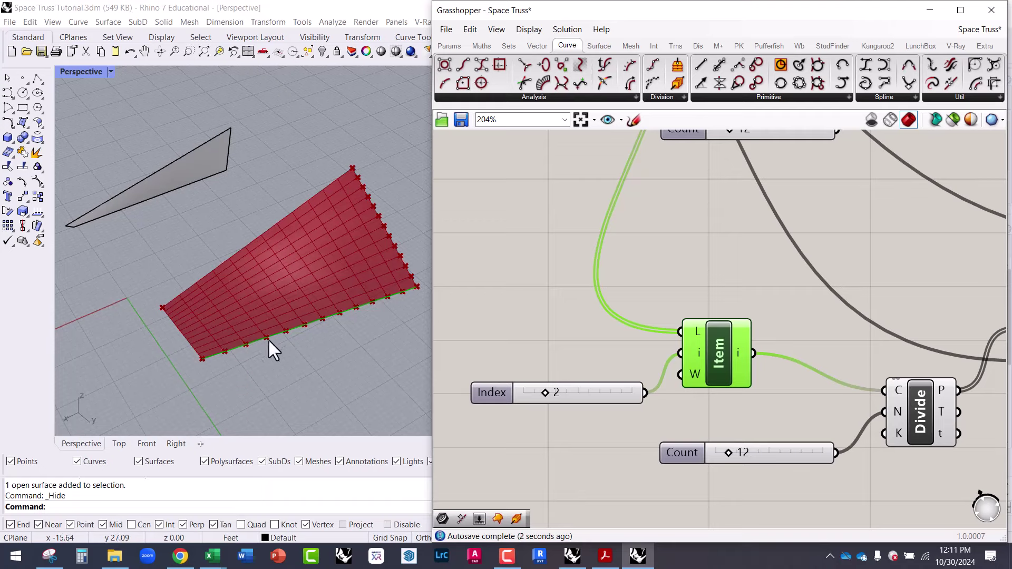
Connect the copied Curve parameter to the lower Iso Curve's V output instead of U and reposition it beside the component.
scroll(574, 382, down, 3)
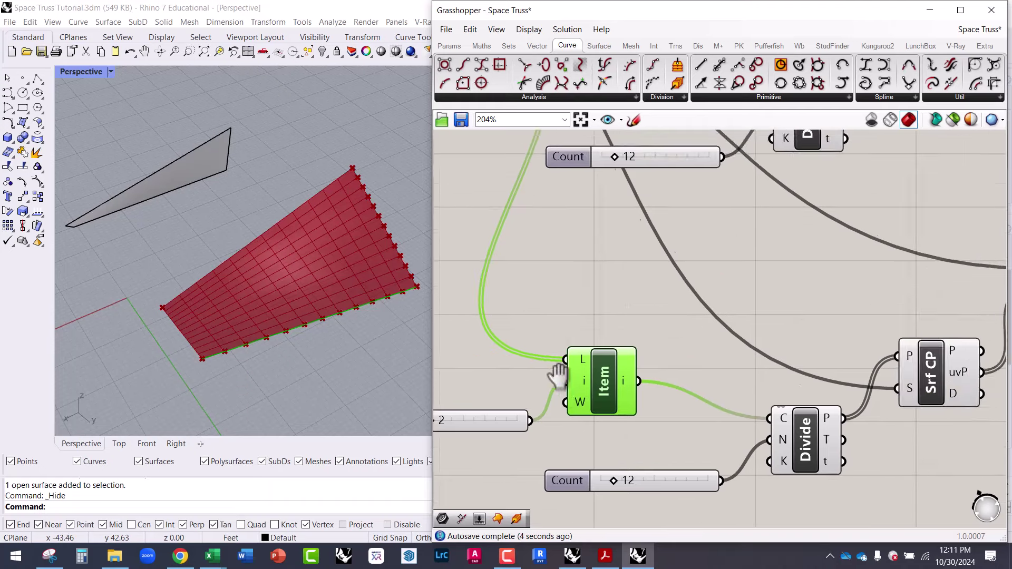
right_drag(737, 368, 610, 374)
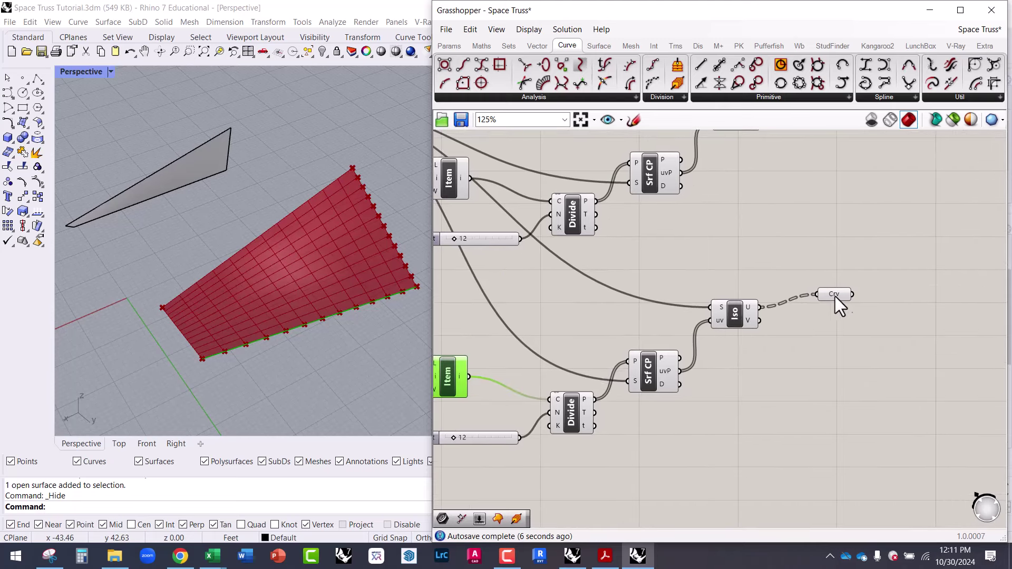
click(842, 296)
scroll(807, 302, up, 3)
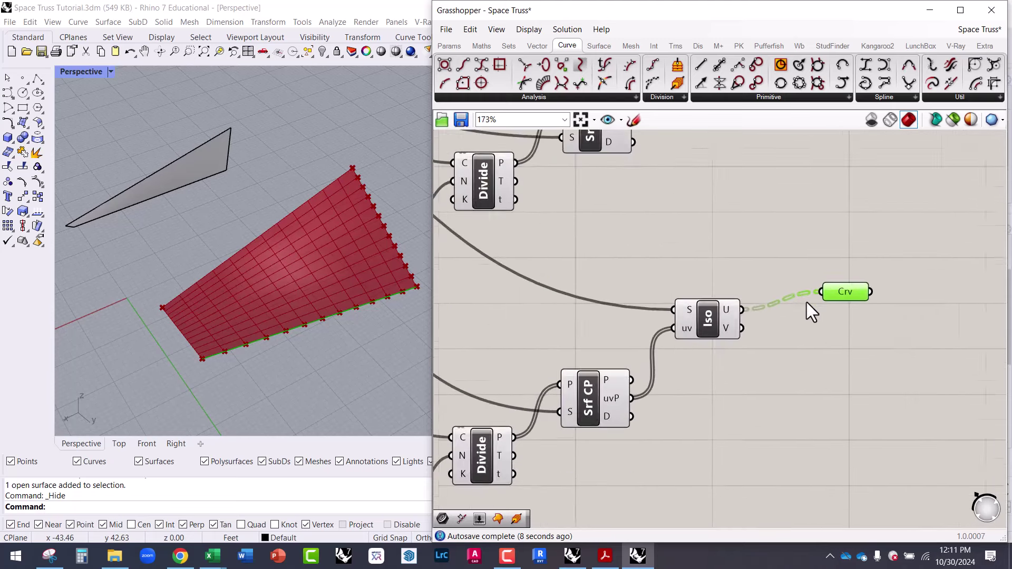
drag(849, 292, 831, 281)
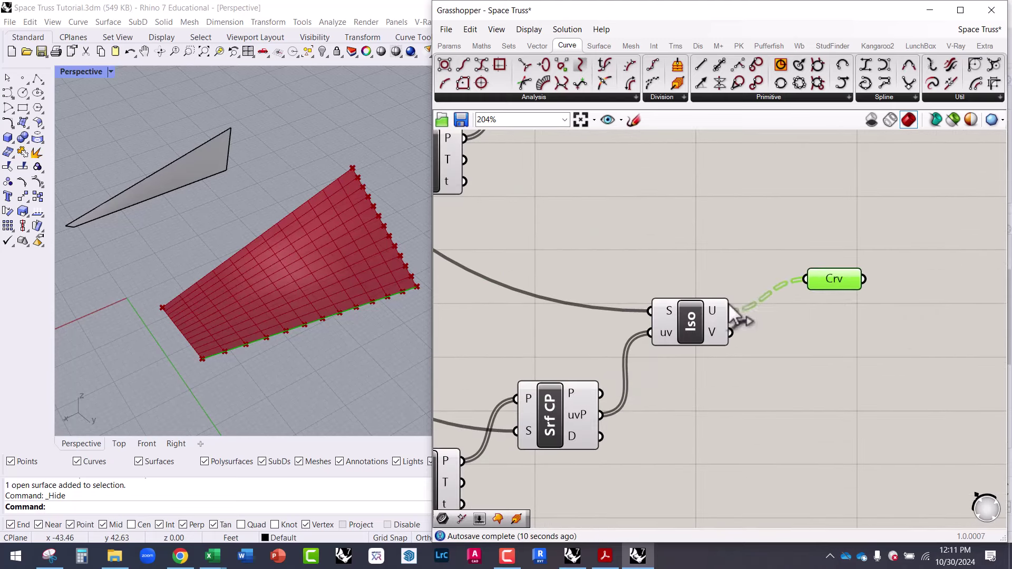
drag(730, 332, 846, 308)
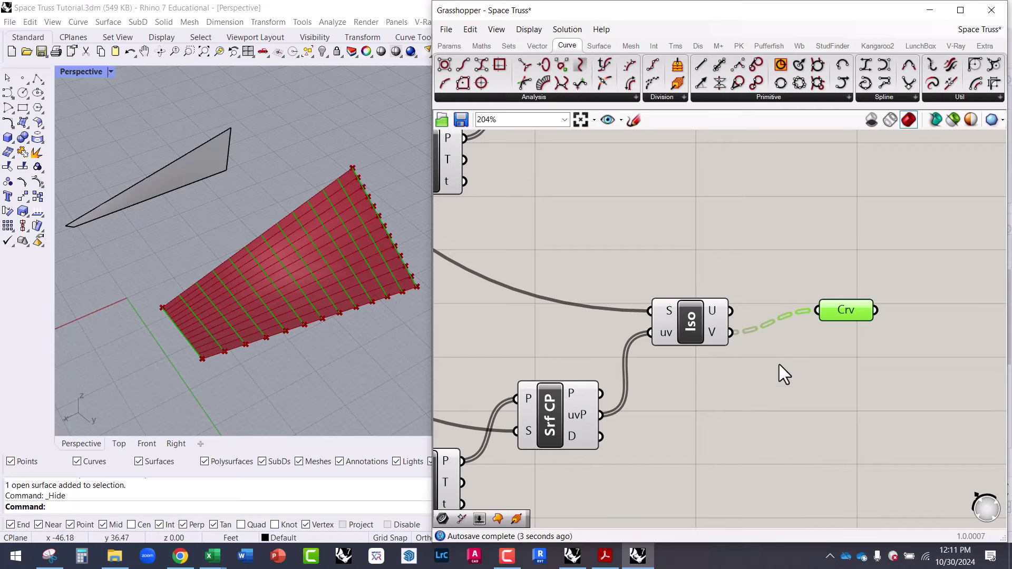
Turn off the preview of every component except the two Curve parameters.
scroll(779, 372, down, 3)
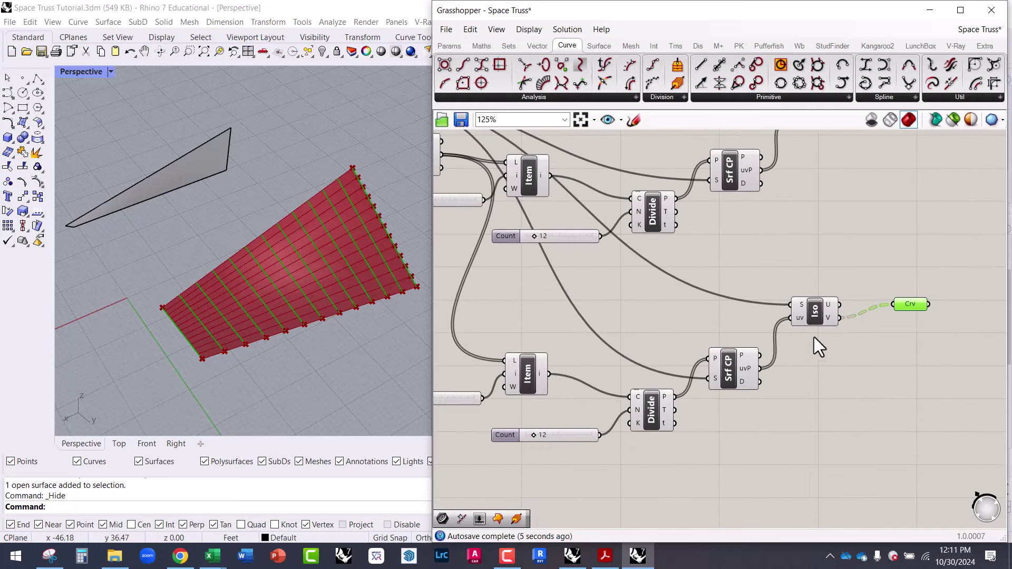
scroll(826, 420, down, 2)
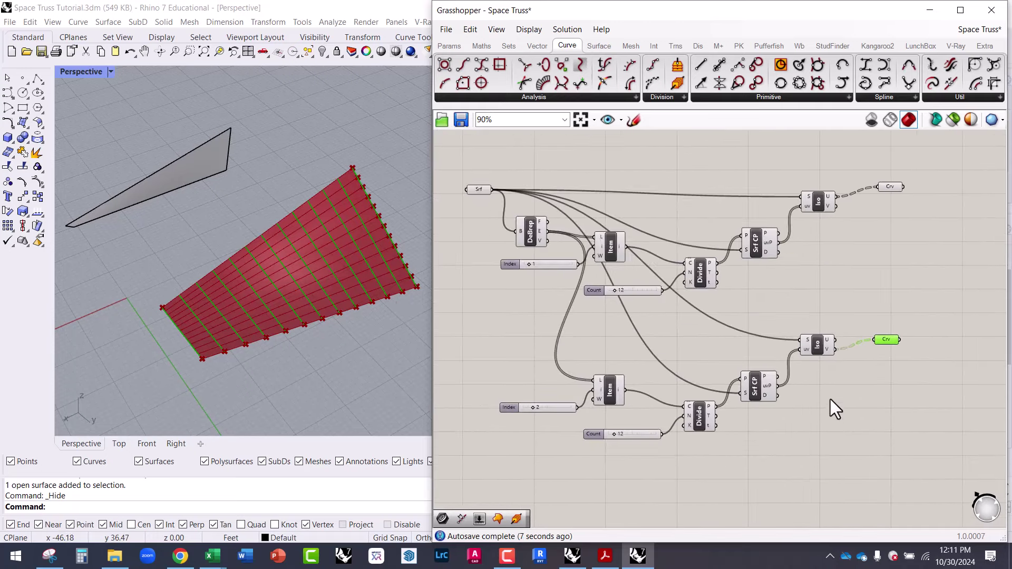
scroll(843, 460, down, 1)
mouse_move(847, 473)
mouse_down()
mouse_move(630, 270)
mouse_move(514, 197)
mouse_up()
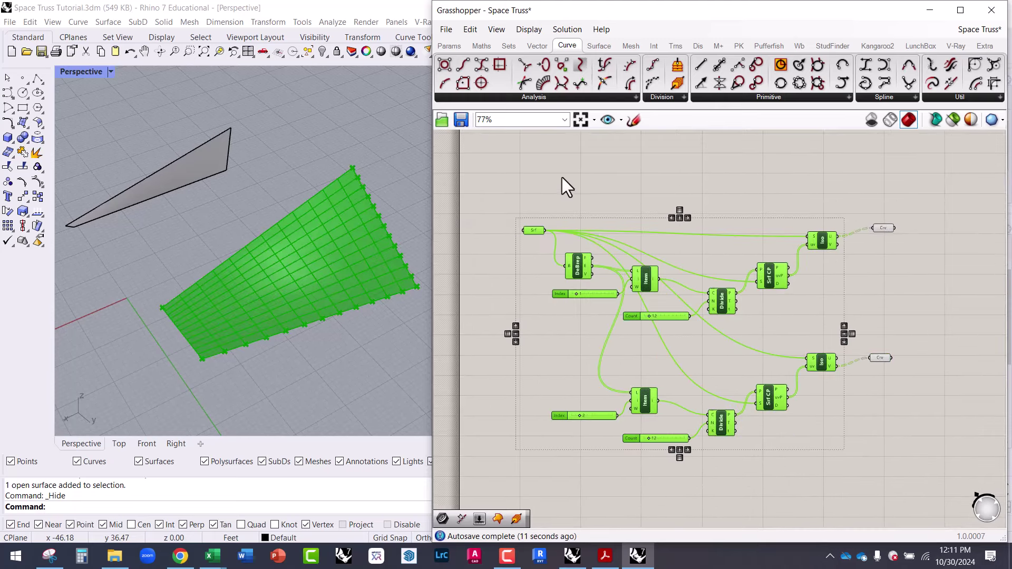
right_click(562, 177)
click(601, 199)
click(672, 182)
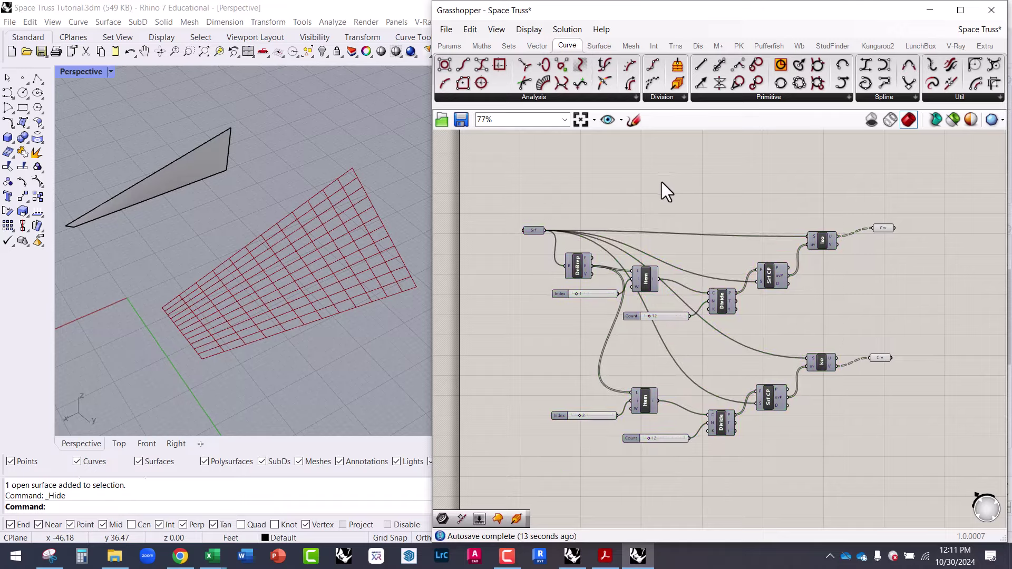
Move the lower component chain further down to widen the gap between the two isocurve chains.
scroll(896, 355, up, 2)
right_drag(341, 298, 323, 337)
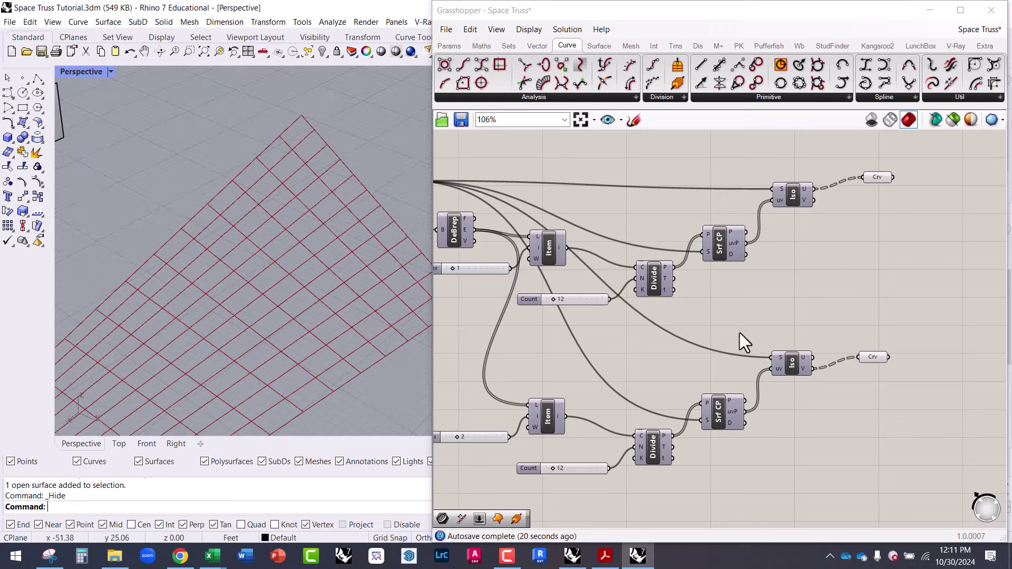
right_drag(786, 321, 711, 287)
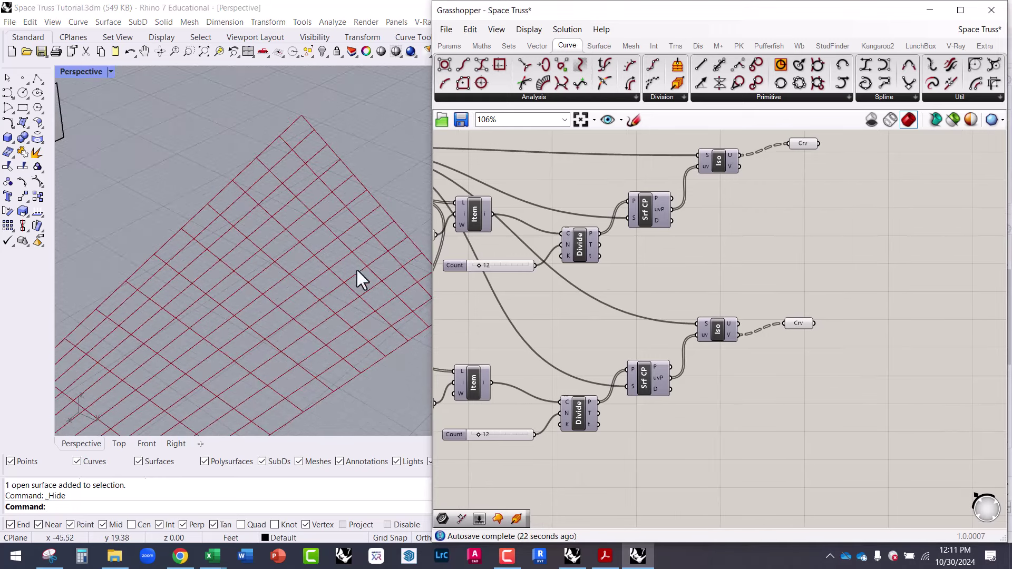
scroll(779, 329, down, 2)
drag(581, 316, 510, 298)
drag(730, 311, 731, 349)
click(726, 298)
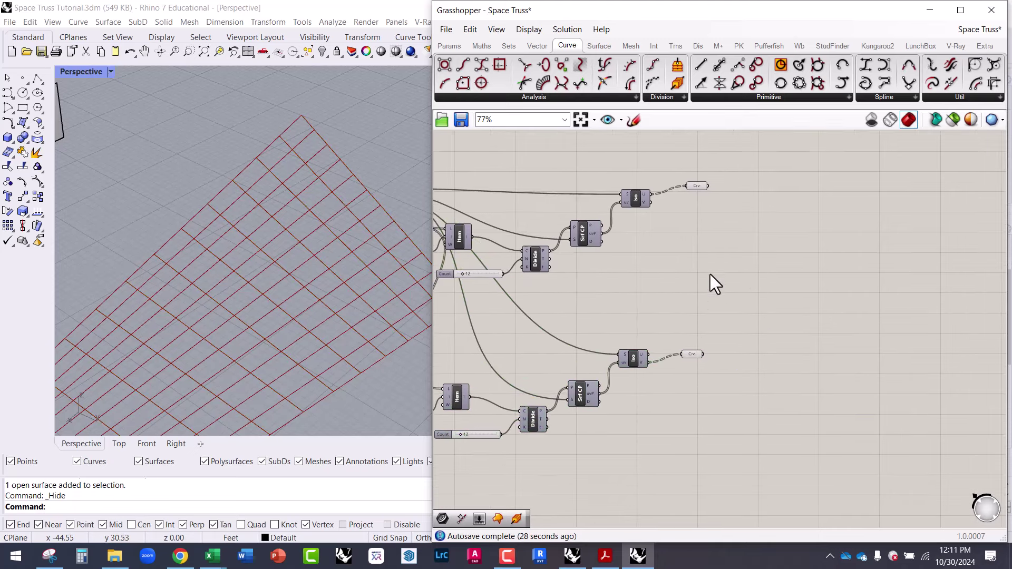
Highlight the U and V isocurves in turn and reposition both Curve parameters beside their Iso Curve components.
scroll(710, 274, up, 3)
click(699, 180)
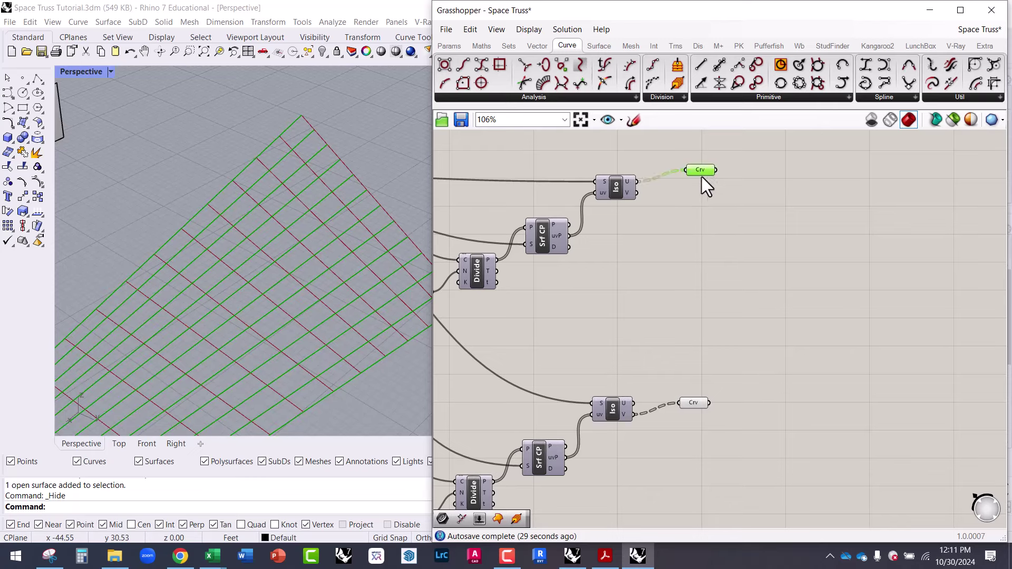
click(688, 405)
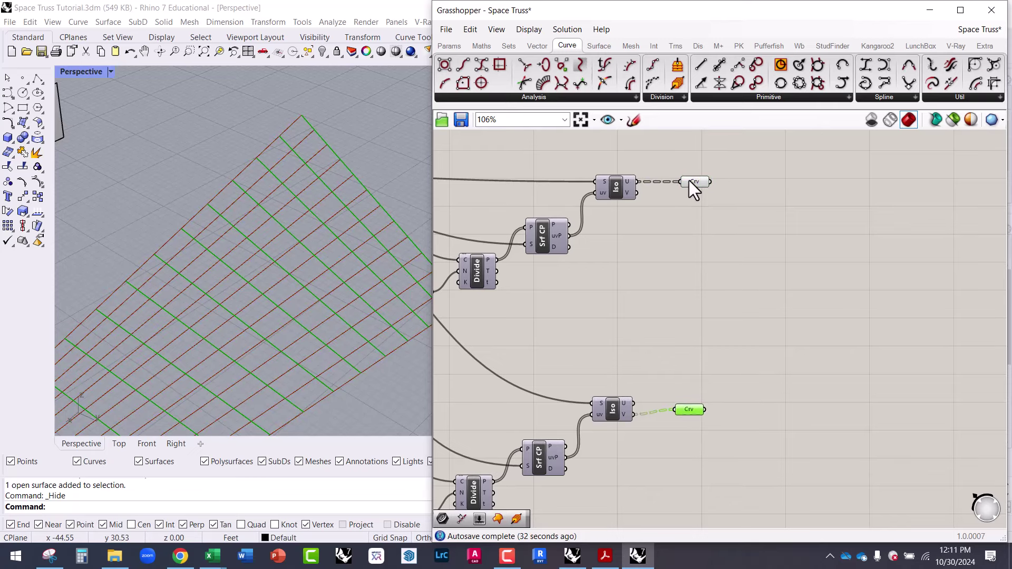
drag(690, 183, 695, 191)
drag(684, 412, 691, 418)
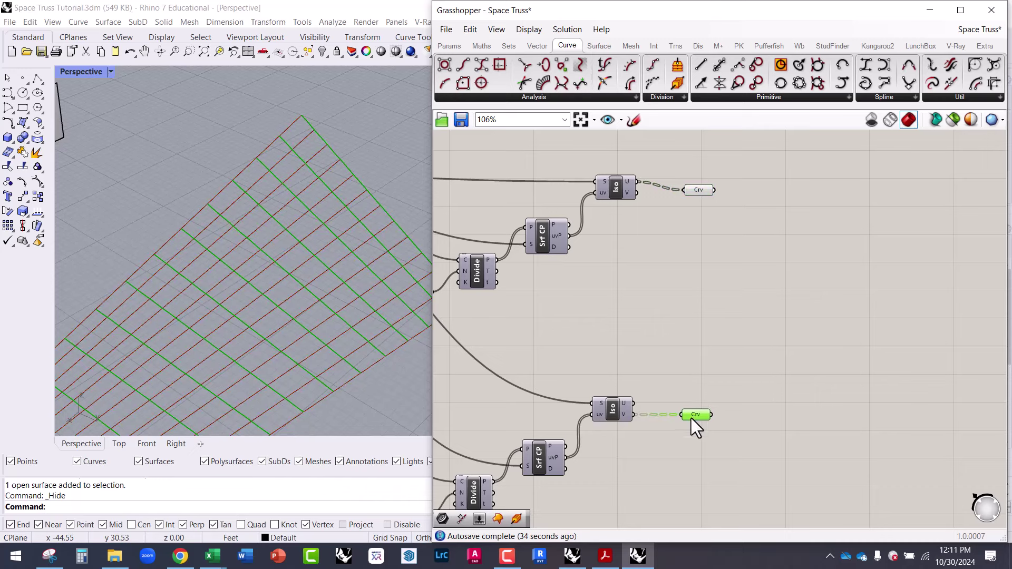
Move the source Surface parameter up, clear of the two component chains.
scroll(778, 300, down, 3)
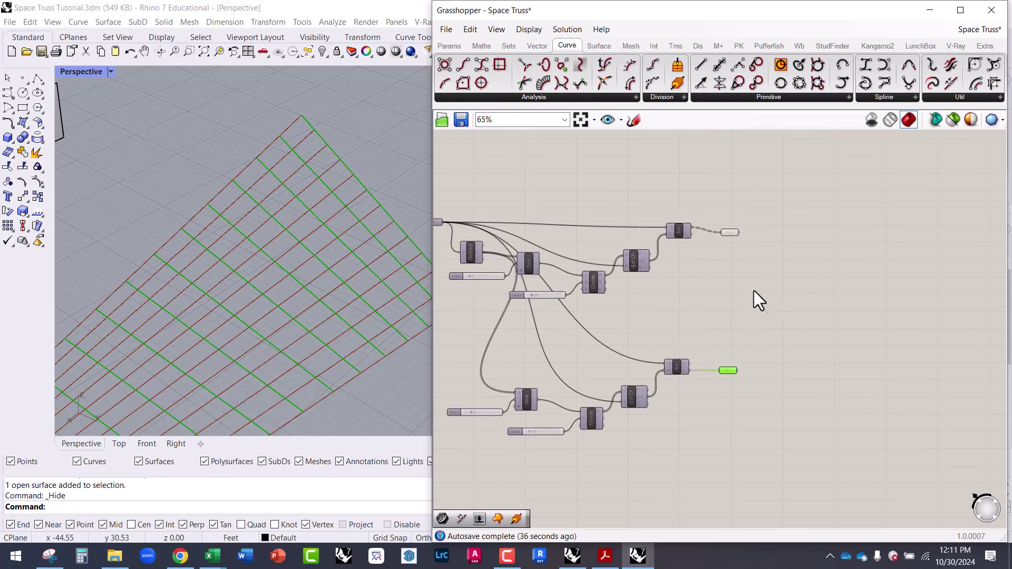
click(728, 232)
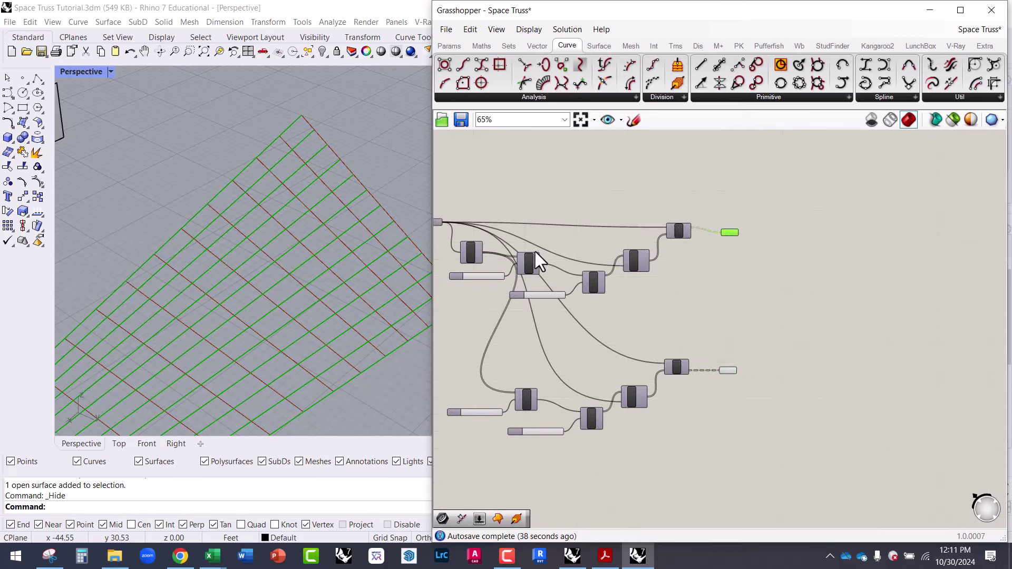
right_drag(458, 236, 489, 215)
drag(467, 213, 463, 199)
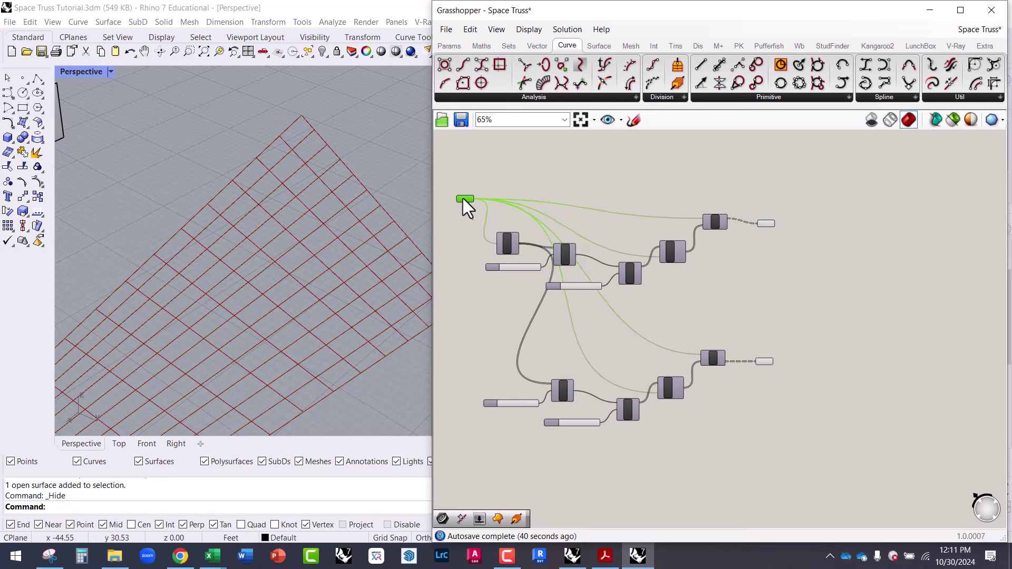
Search for "split" and add a Surface Split component beside the Curve parameters.
scroll(796, 219, up, 1)
scroll(796, 219, up, 2)
double_click(775, 284)
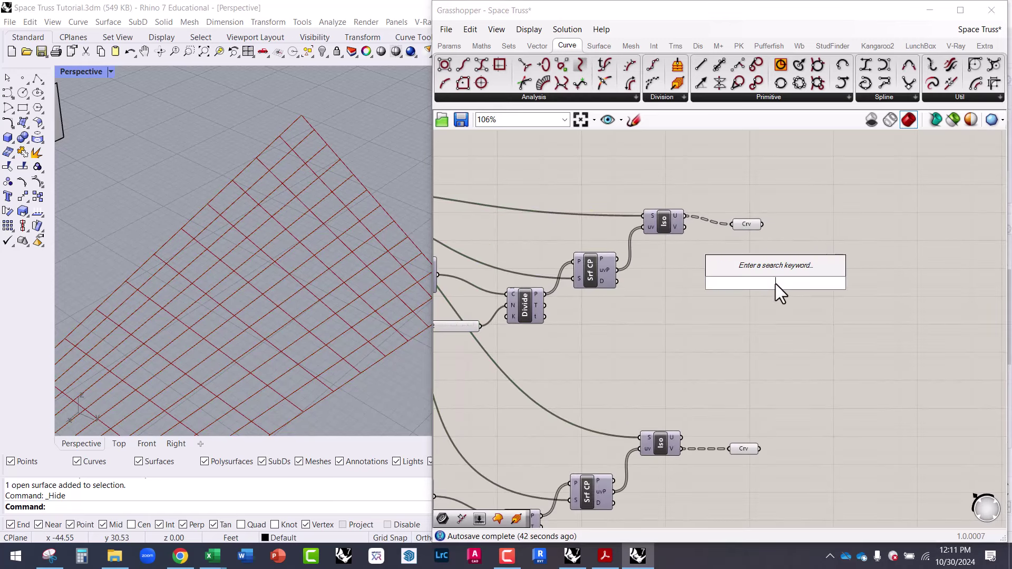
text(split)
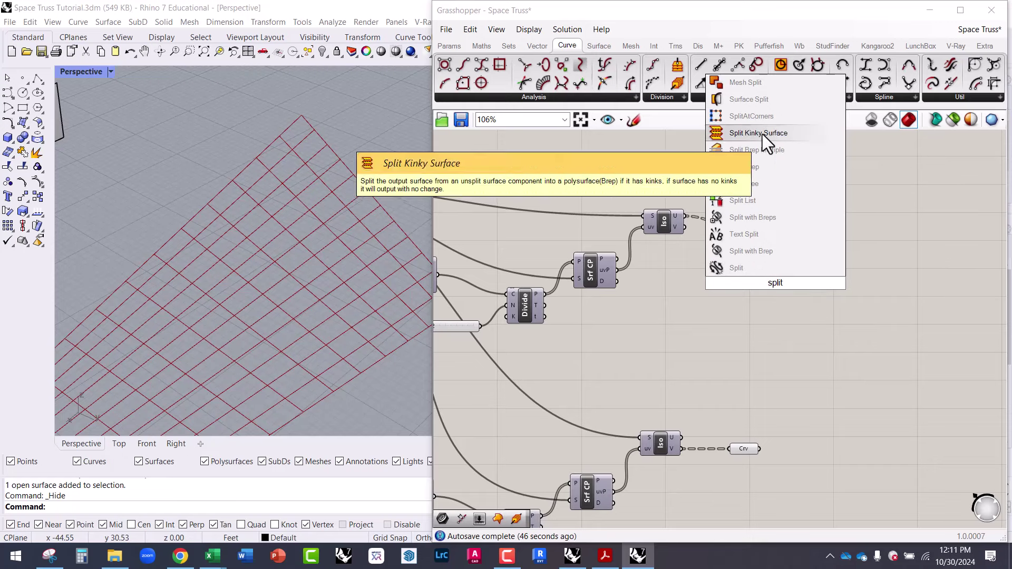
click(764, 100)
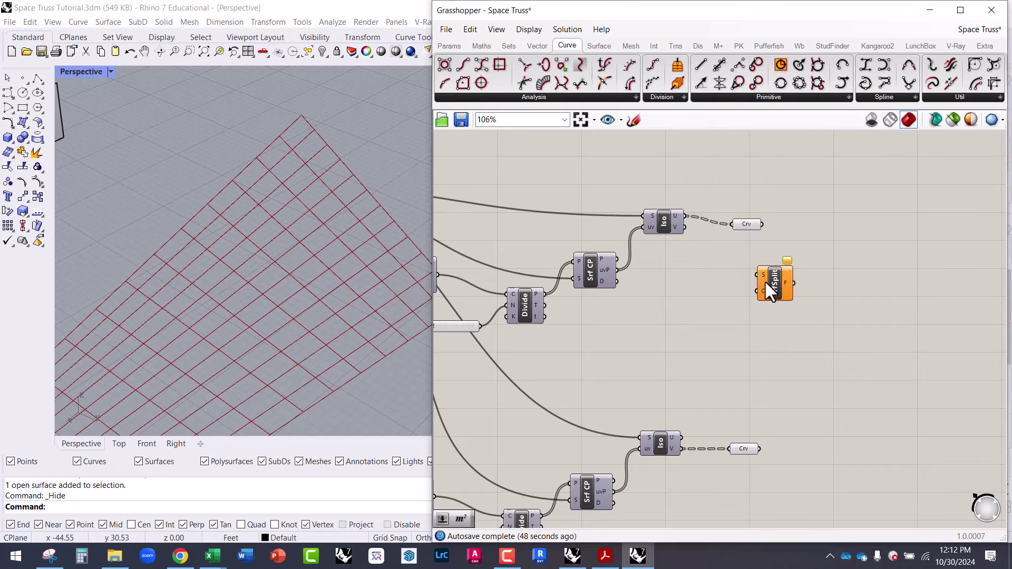
Connect the source Surface parameter to Surface Split's S input.
right_drag(764, 280, 823, 271)
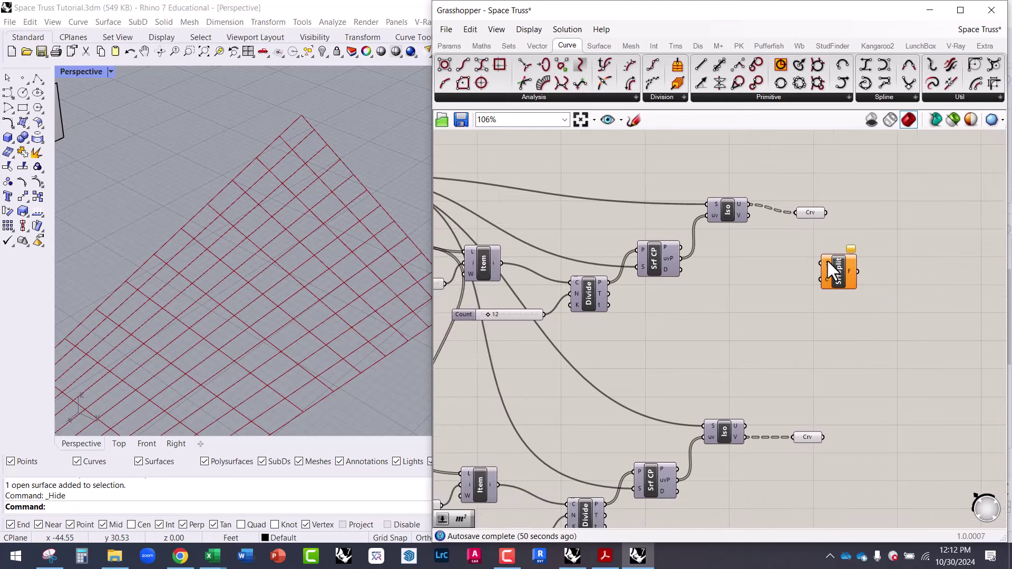
scroll(881, 303, down, 3)
drag(821, 263, 547, 232)
scroll(850, 289, up, 1)
scroll(850, 289, up, 2)
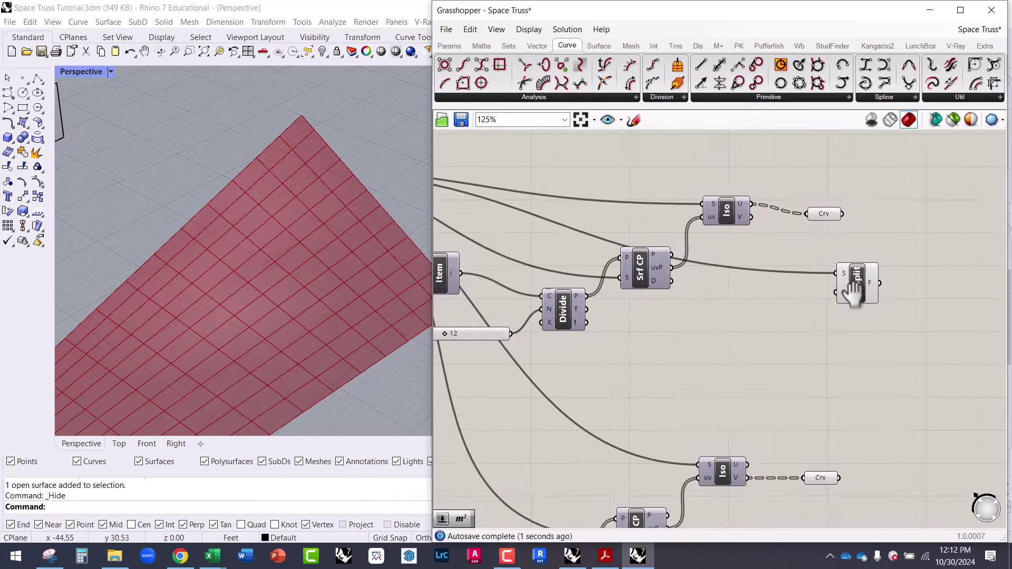
Connect both Curve parameters to Surface Split's C input and inspect the split surface in the perspective view.
right_drag(852, 278, 750, 279)
click(786, 286)
scroll(747, 198, up, 2)
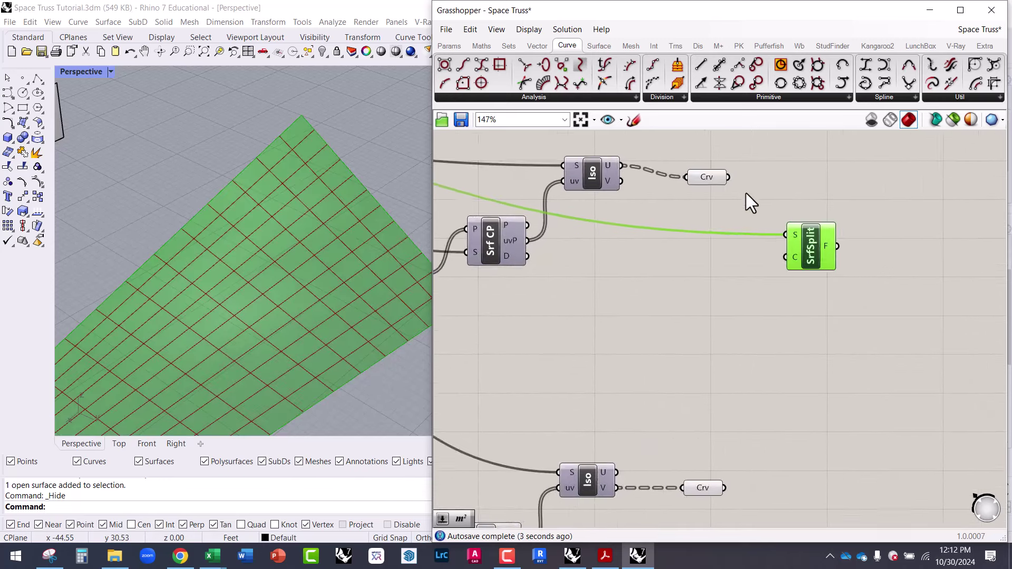
scroll(742, 240, down, 1)
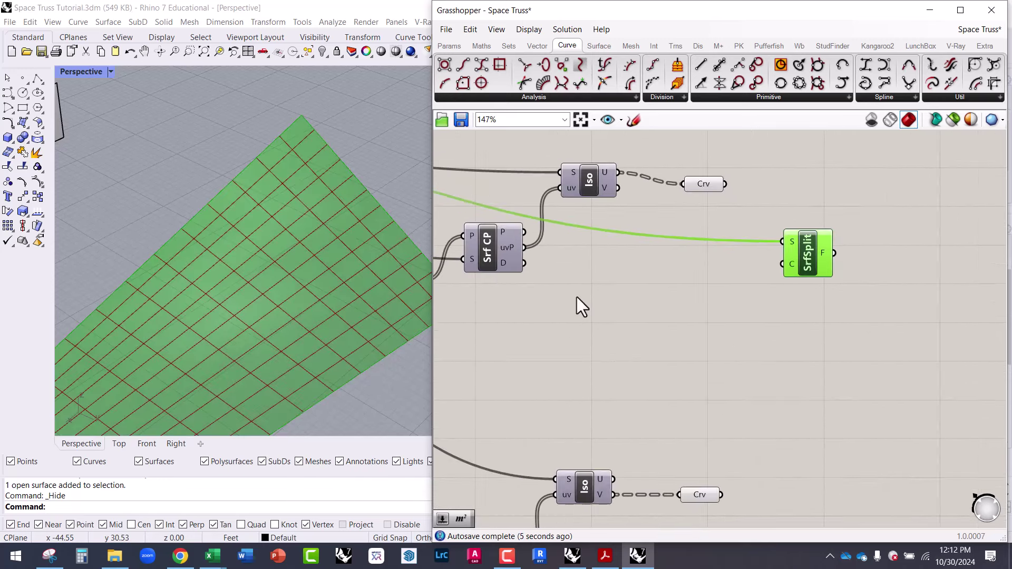
drag(726, 184, 720, 493)
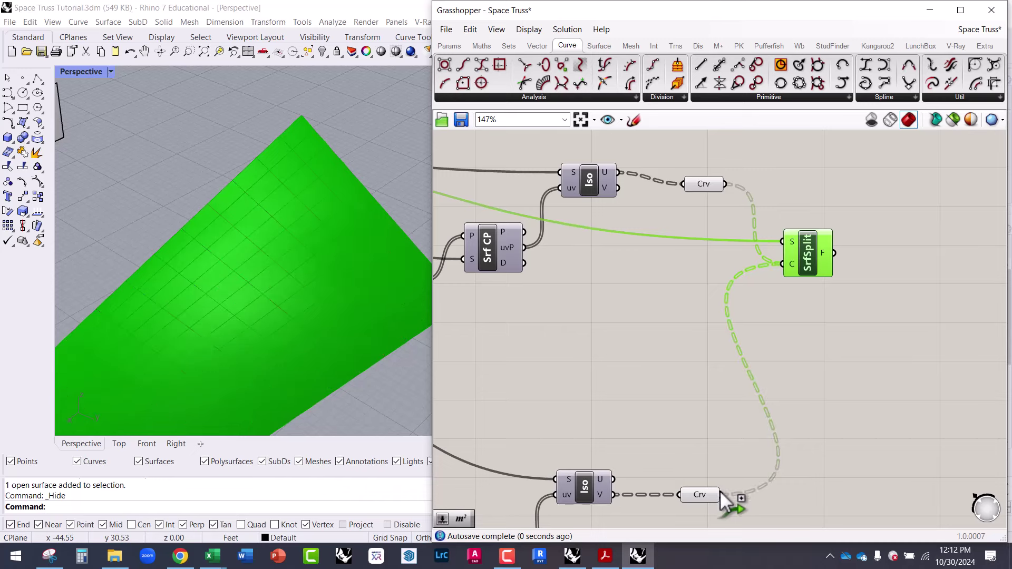
scroll(843, 210, up, 2)
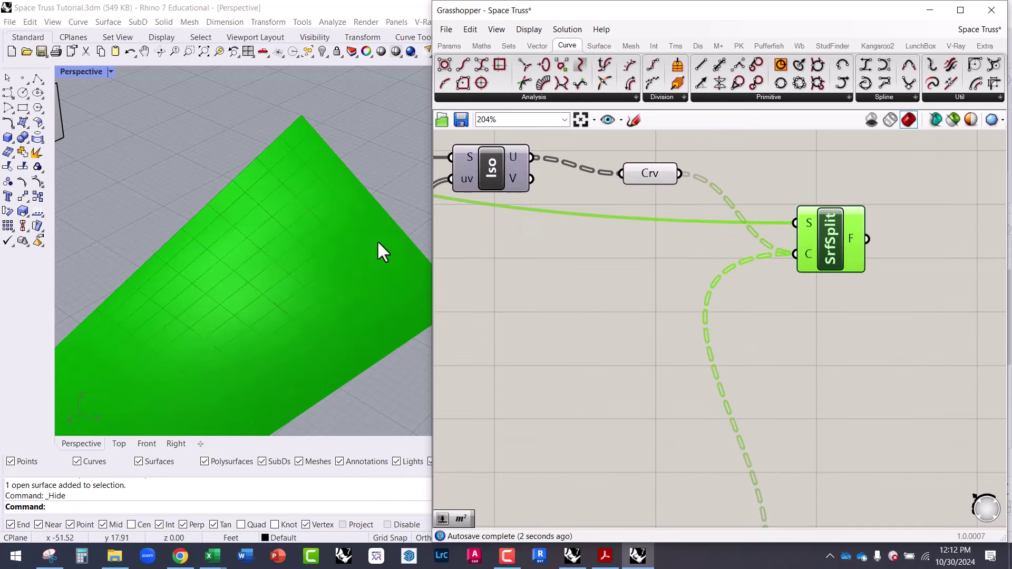
right_drag(383, 252, 411, 318)
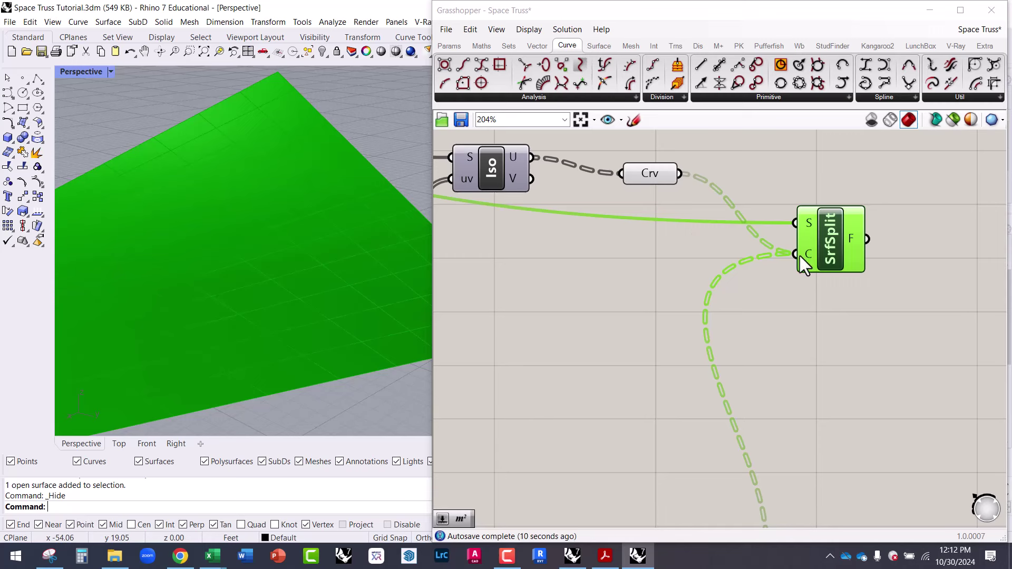
Flatten Surface Split's C input so all the cutting curves act together, and nudge the component up.
mouse_move(811, 252)
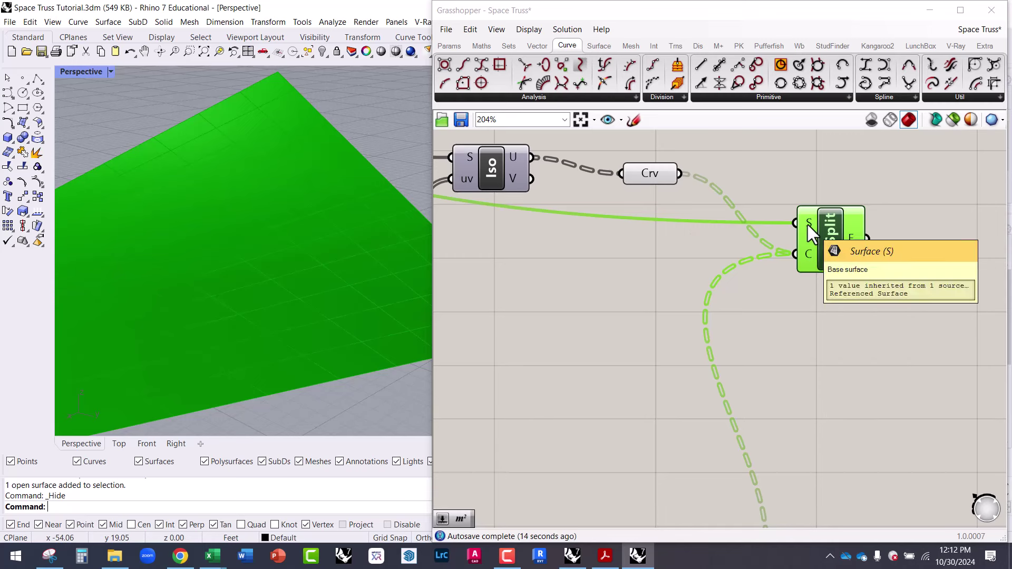
mouse_move(852, 238)
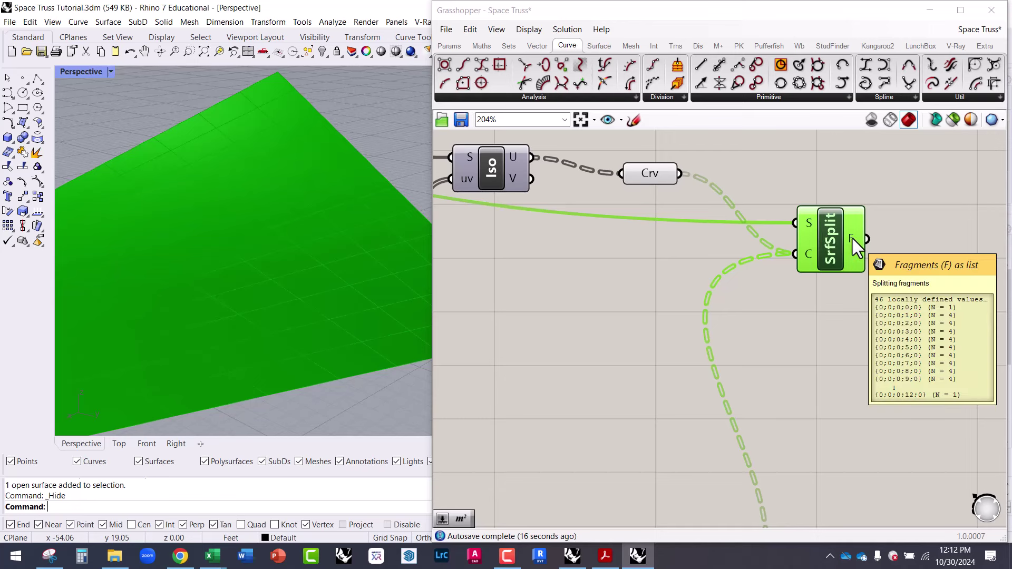
right_click(807, 255)
click(839, 348)
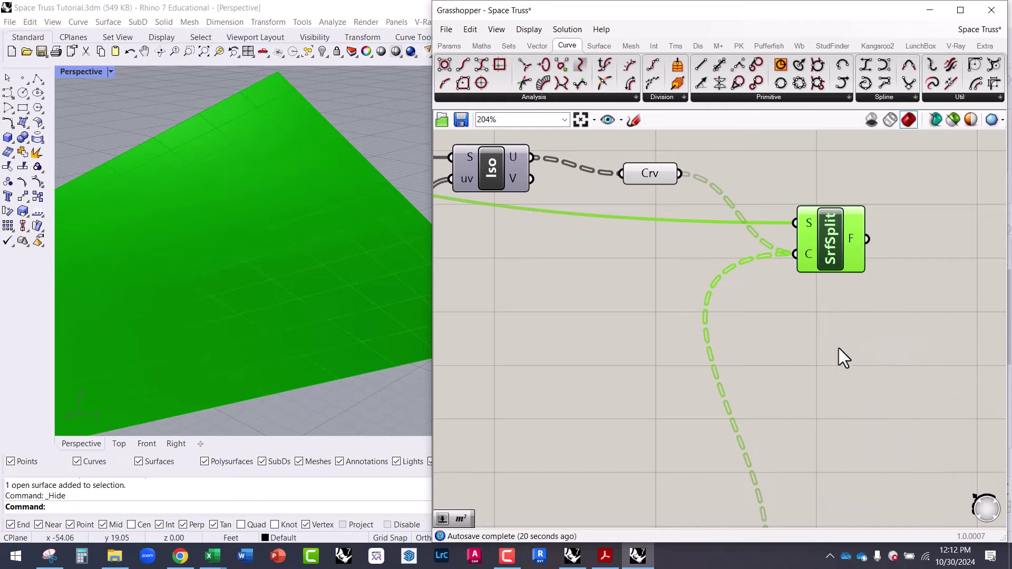
drag(811, 257, 821, 242)
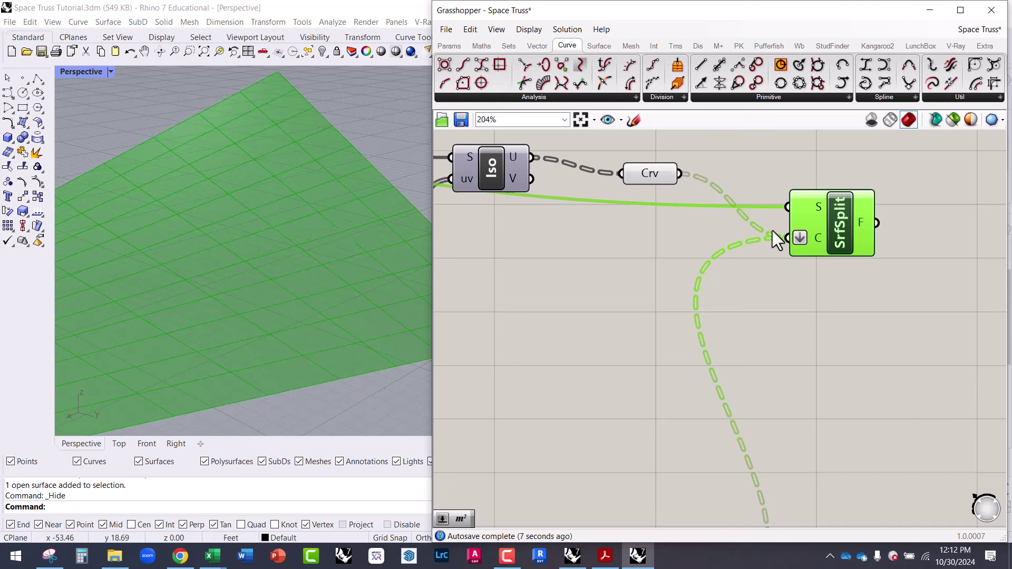
drag(820, 232, 822, 217)
Highlight the U-direction Curve parameter and Surface Split in turn to check the split geometry in the perspective view.
click(643, 177)
scroll(643, 177, down, 3)
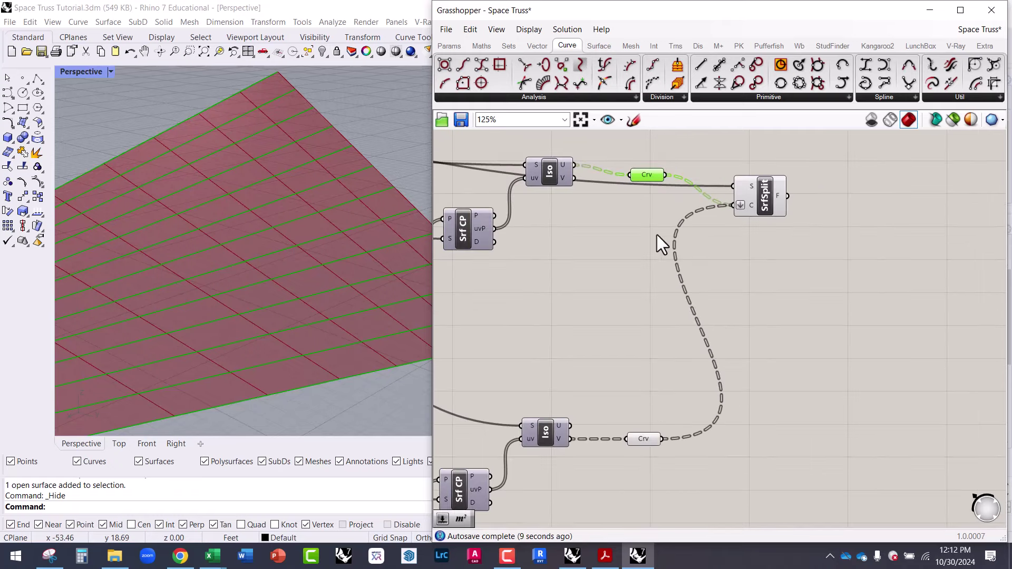
click(773, 211)
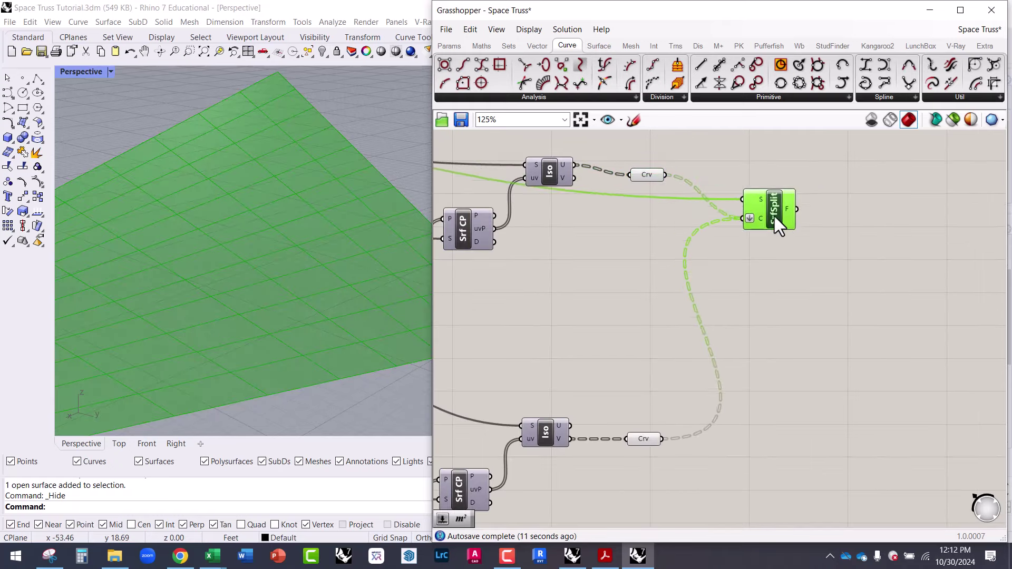
scroll(765, 241, up, 3)
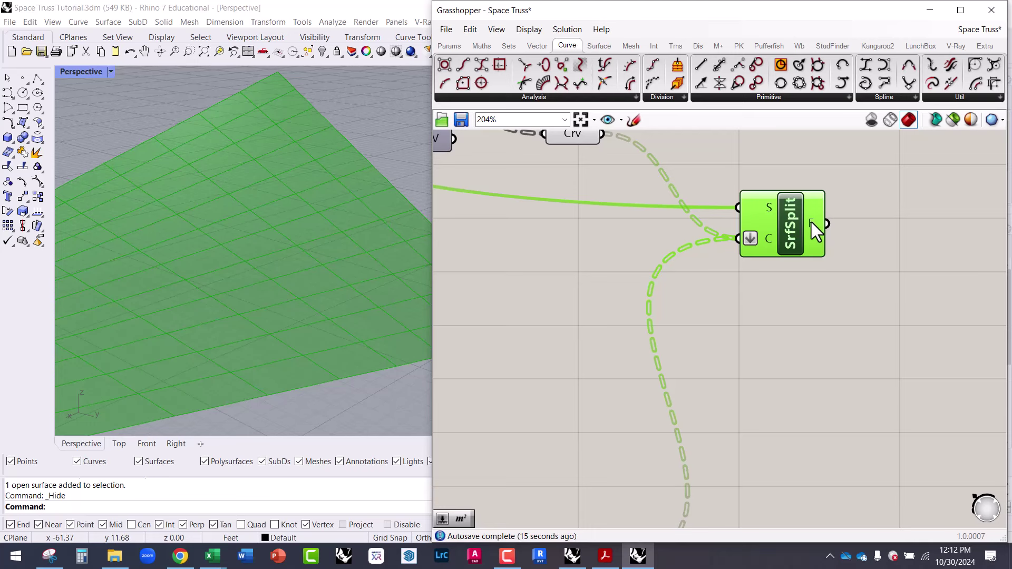
mouse_move(811, 222)
right_drag(356, 284, 507, 314)
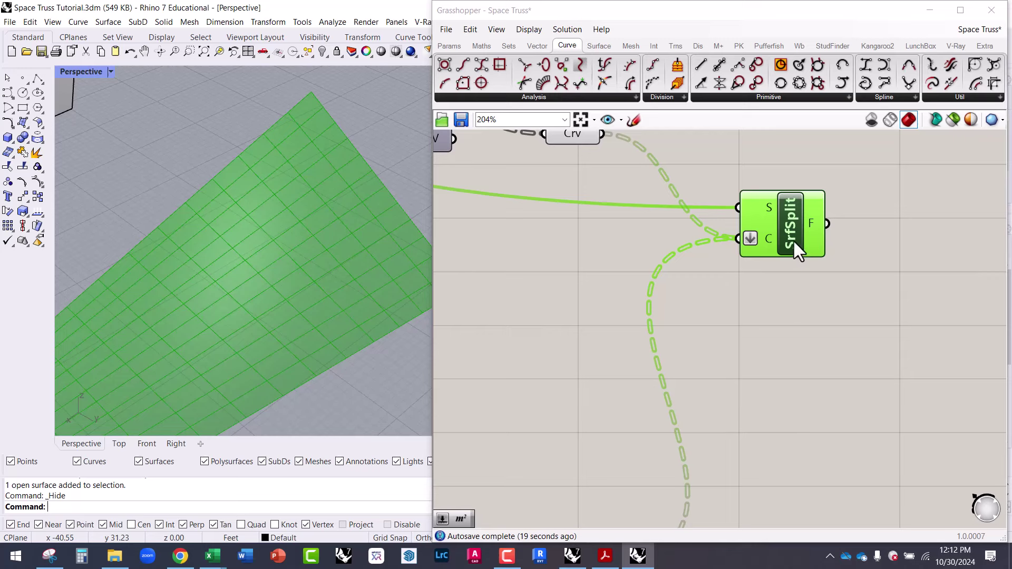
Temporarily bake the Surface Split result to test selecting individual panels, and undo the bake.
middle_click(767, 305)
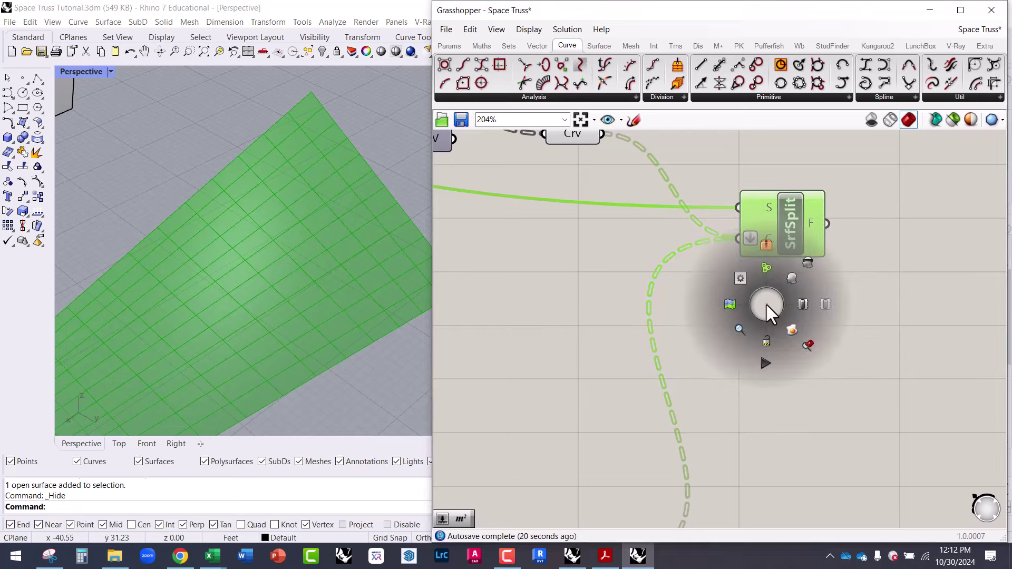
click(790, 330)
click(375, 278)
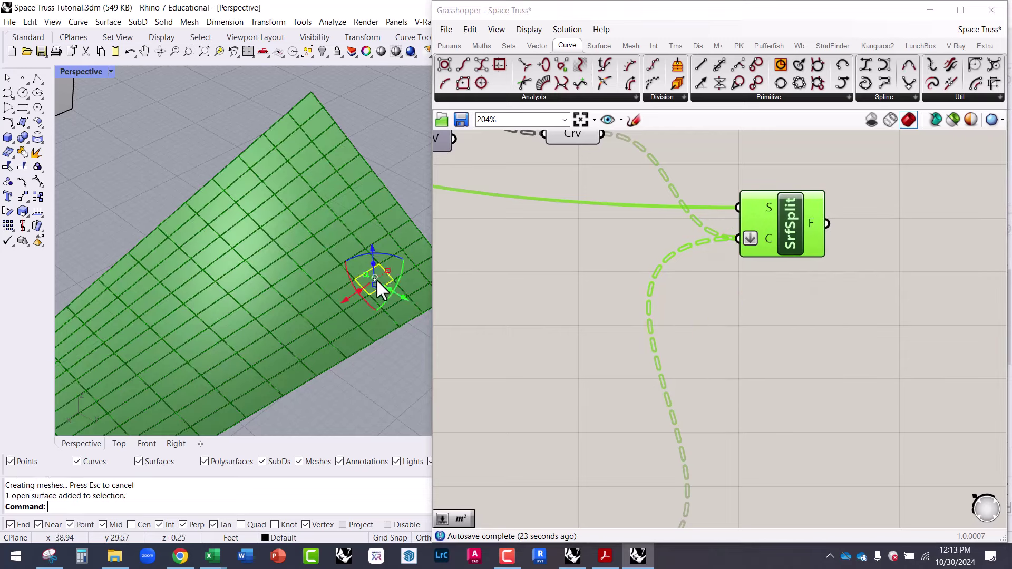
scroll(377, 280, up, 3)
click(410, 239)
click(386, 205)
click(352, 178)
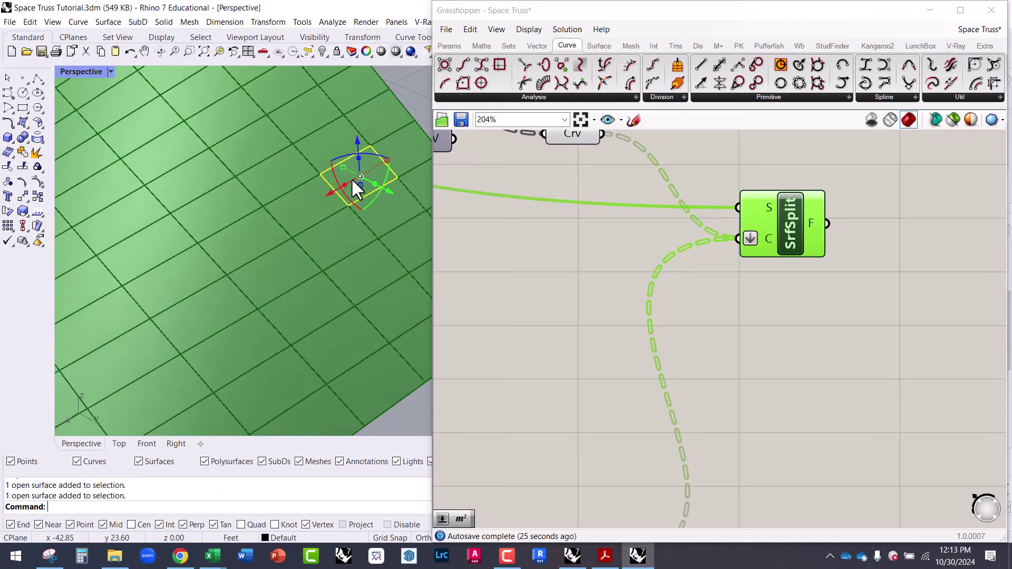
scroll(327, 283, down, 5)
key(ctrl+z)
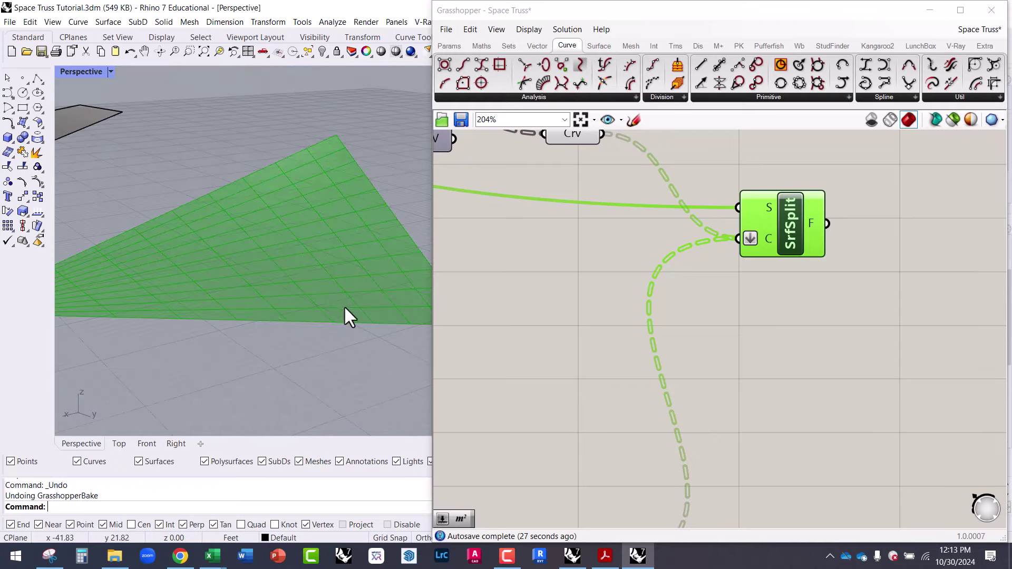
Examine the panel grid on the twisted surface from several angles and close up in the perspective view.
right_drag(275, 312, 393, 335)
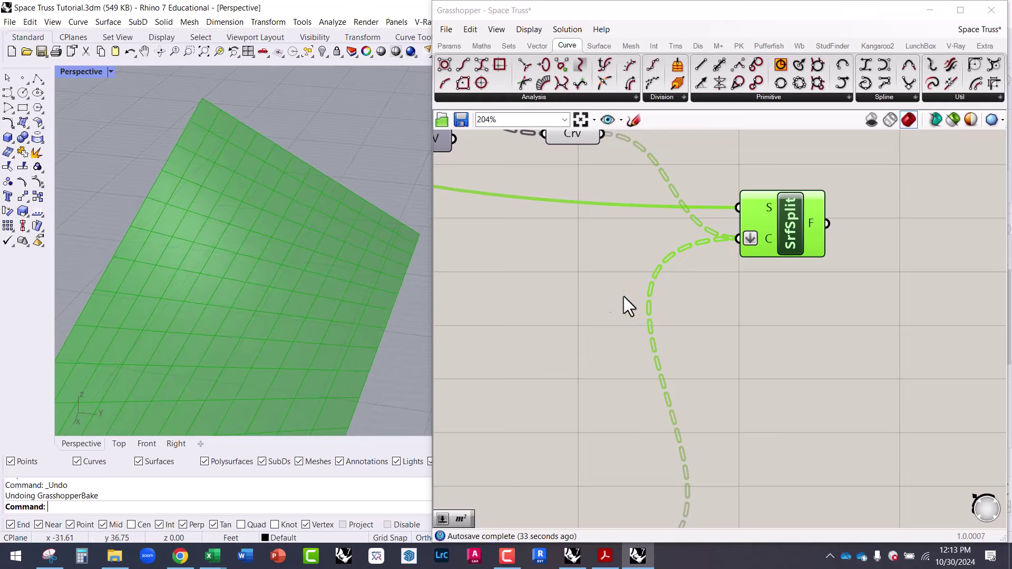
right_drag(374, 280, 199, 277)
right_drag(323, 286, 568, 309)
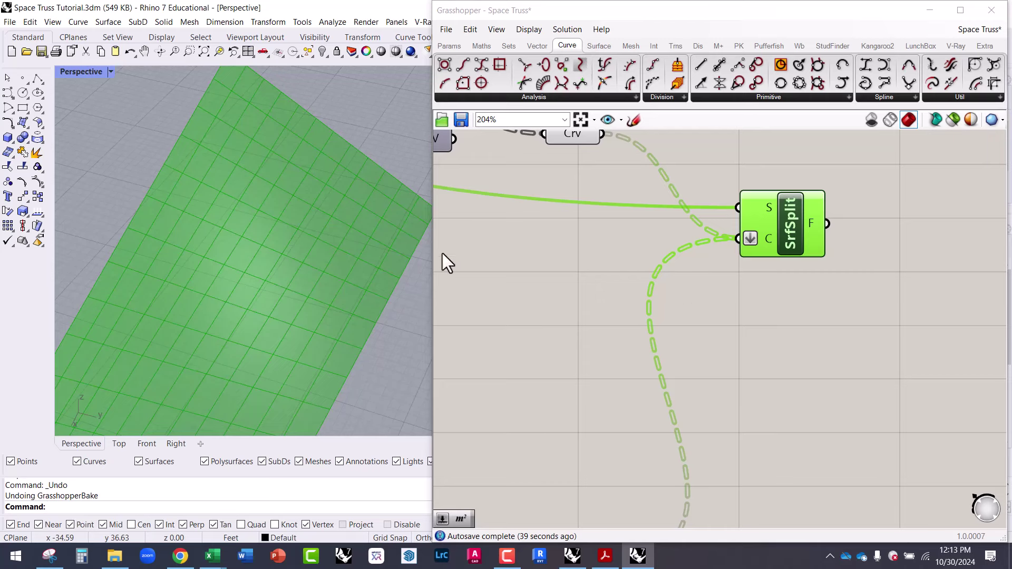
right_drag(323, 327, 295, 237)
scroll(772, 316, down, 5)
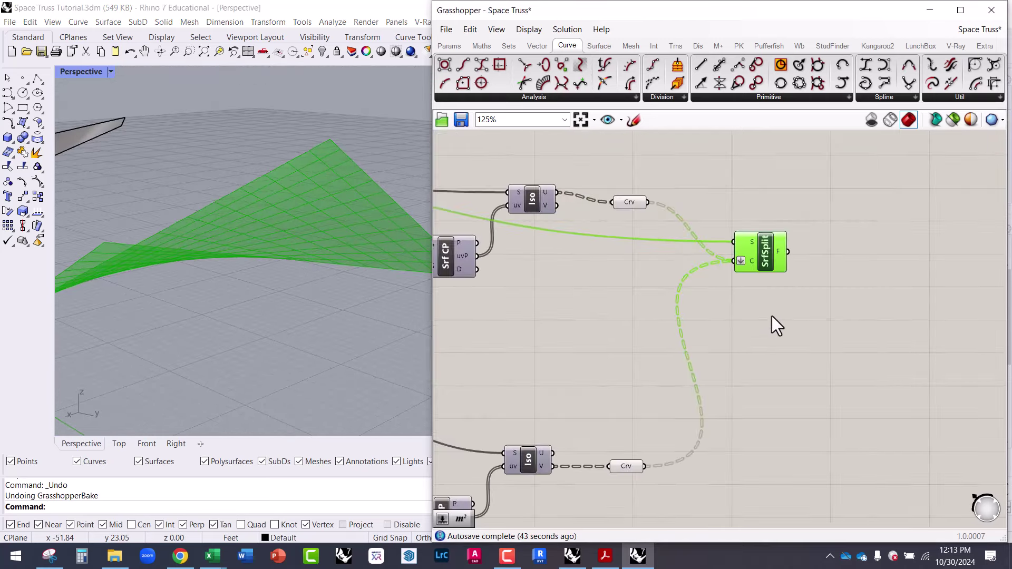
right_drag(673, 298, 757, 300)
scroll(762, 312, up, 3)
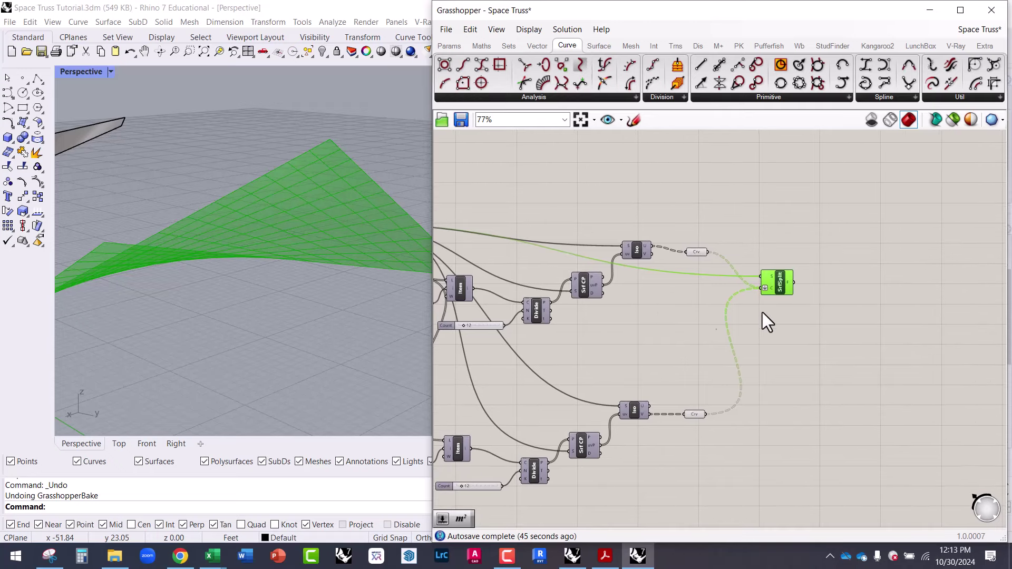
scroll(796, 311, up, 3)
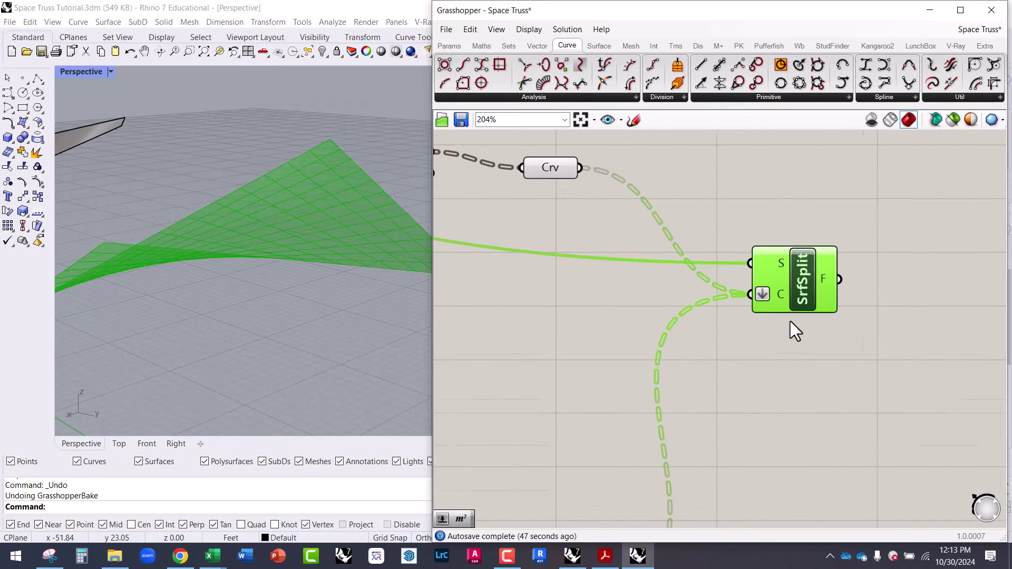
click(763, 346)
right_drag(763, 347, 688, 344)
right_drag(369, 300, 429, 323)
scroll(367, 248, up, 4)
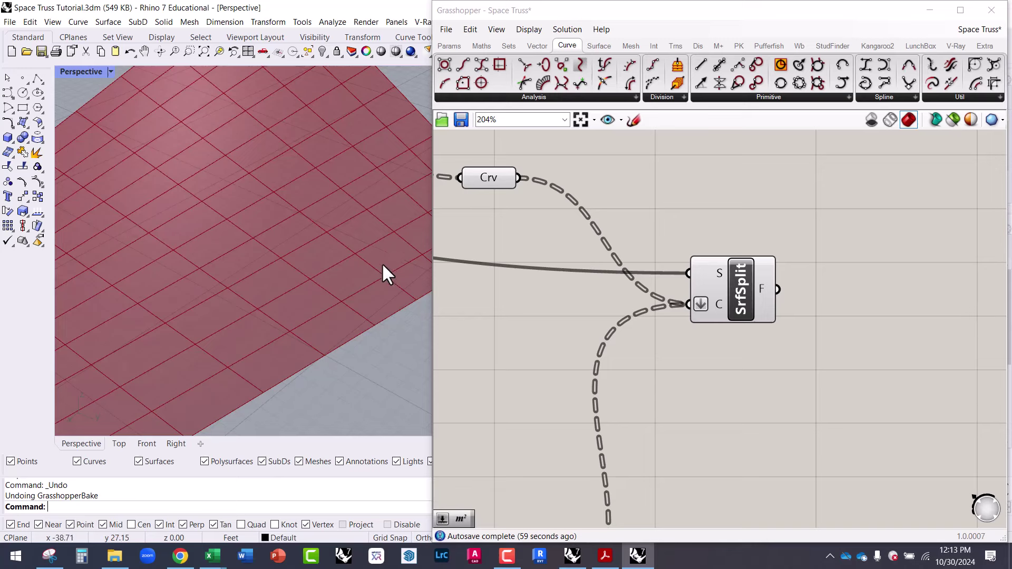
right_drag(388, 264, 307, 314)
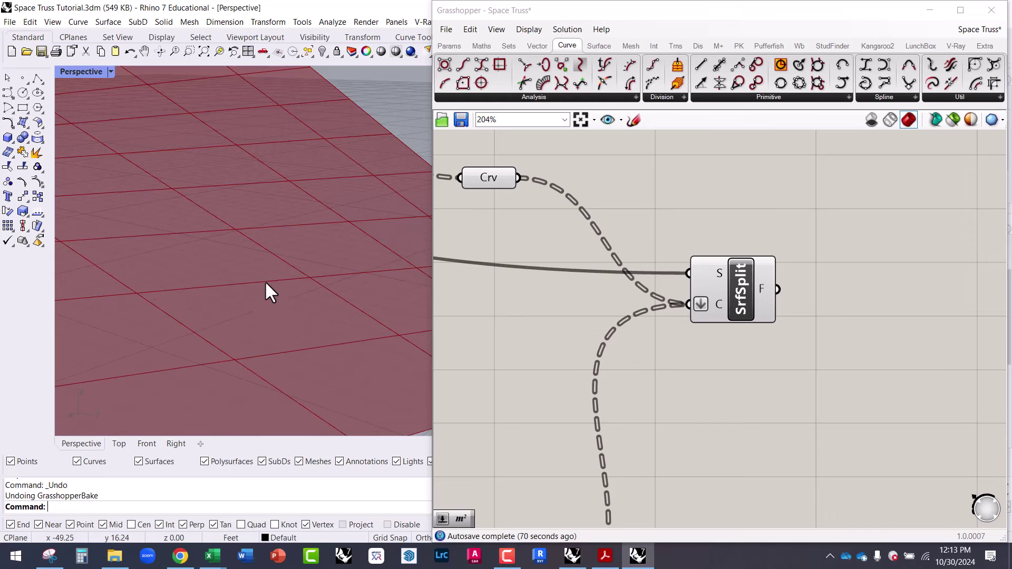
scroll(258, 305, down, 5)
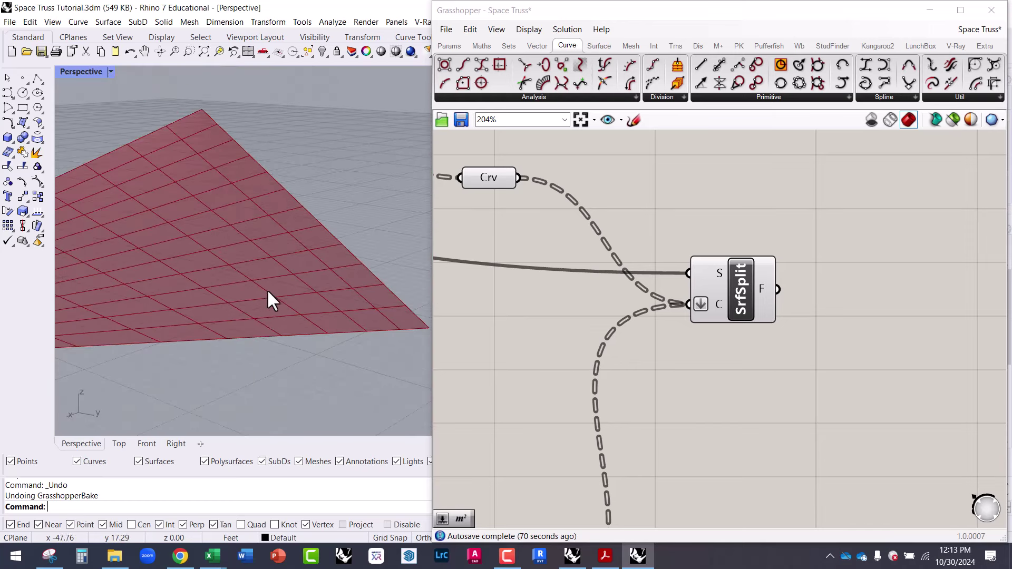
scroll(271, 310, down, 3)
scroll(198, 299, up, 4)
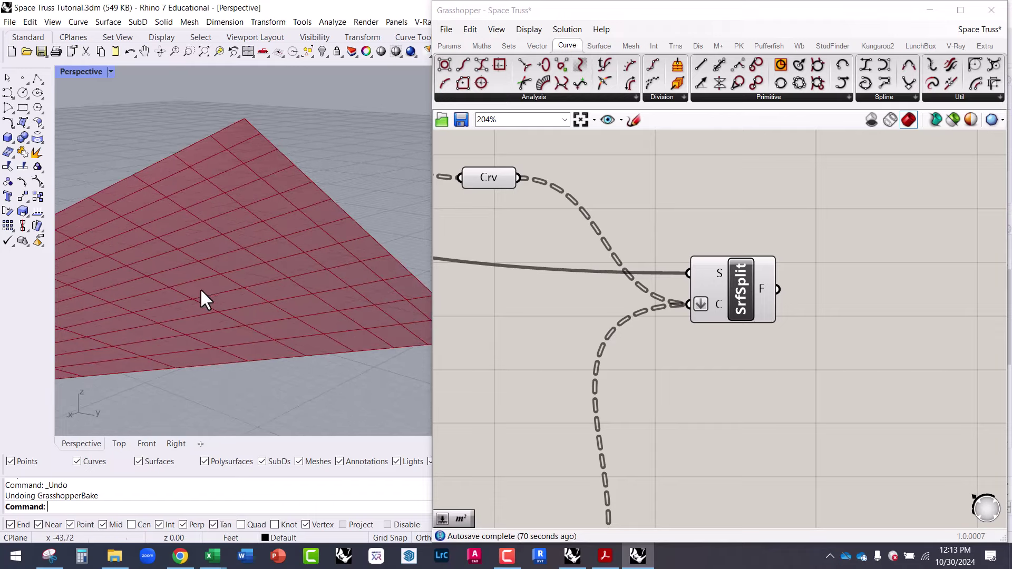
mouse_move(258, 293)
right_down()
mouse_move(317, 268)
mouse_move(330, 287)
mouse_move(264, 312)
right_up()
scroll(175, 289, up, 5)
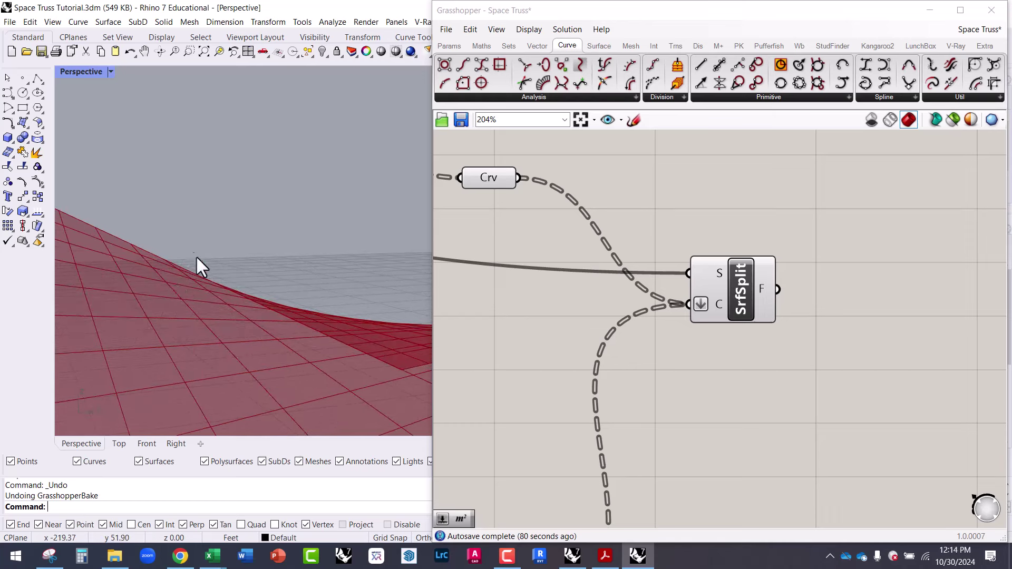
right_drag(231, 303, 255, 374)
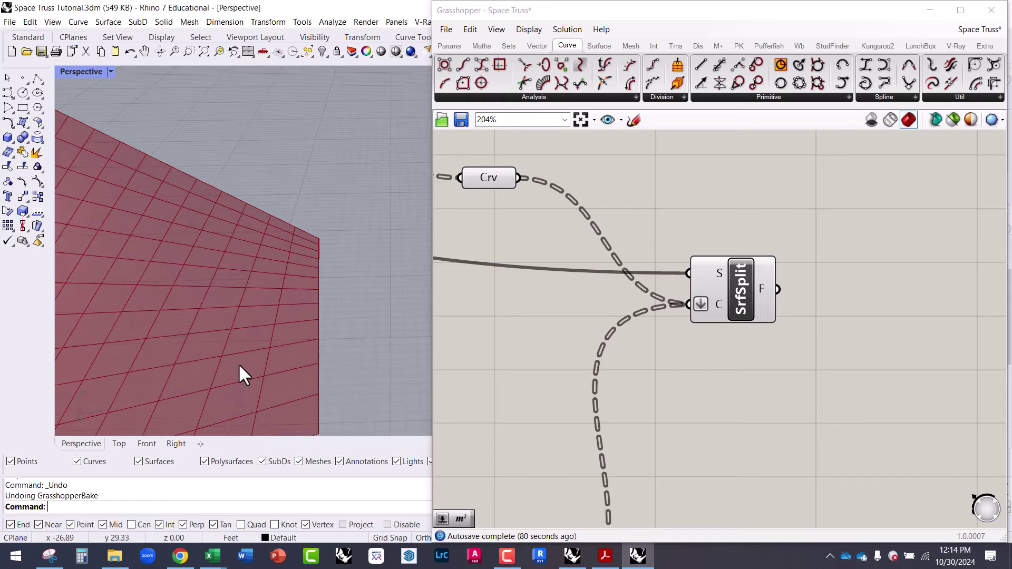
scroll(244, 376, up, 5)
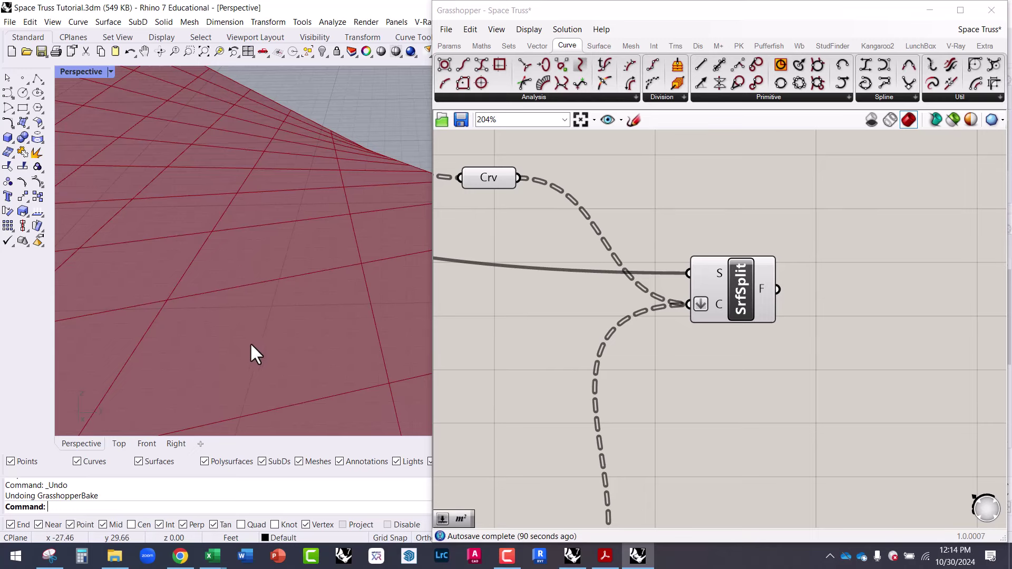
Add an Area component beside Surface Split and connect Surface Split's F output to its G input.
scroll(625, 297, down, 4)
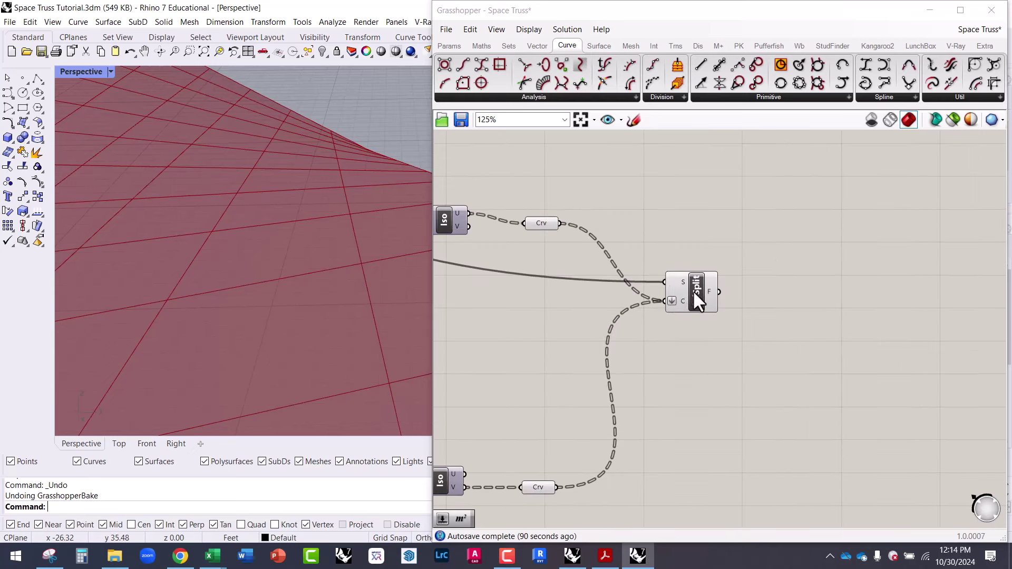
click(695, 307)
click(734, 277)
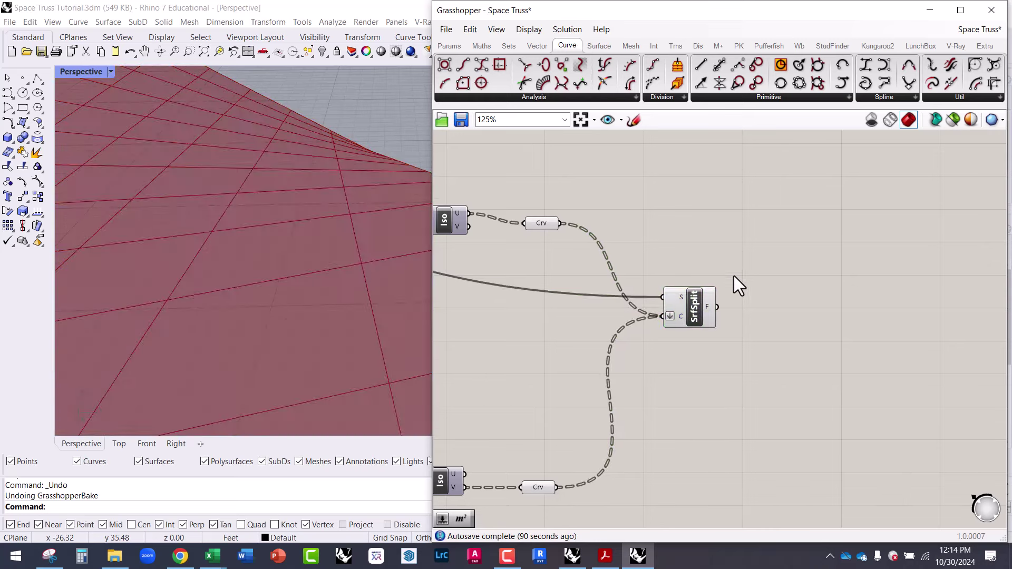
right_drag(734, 277, 661, 285)
double_click(688, 290)
text(area)
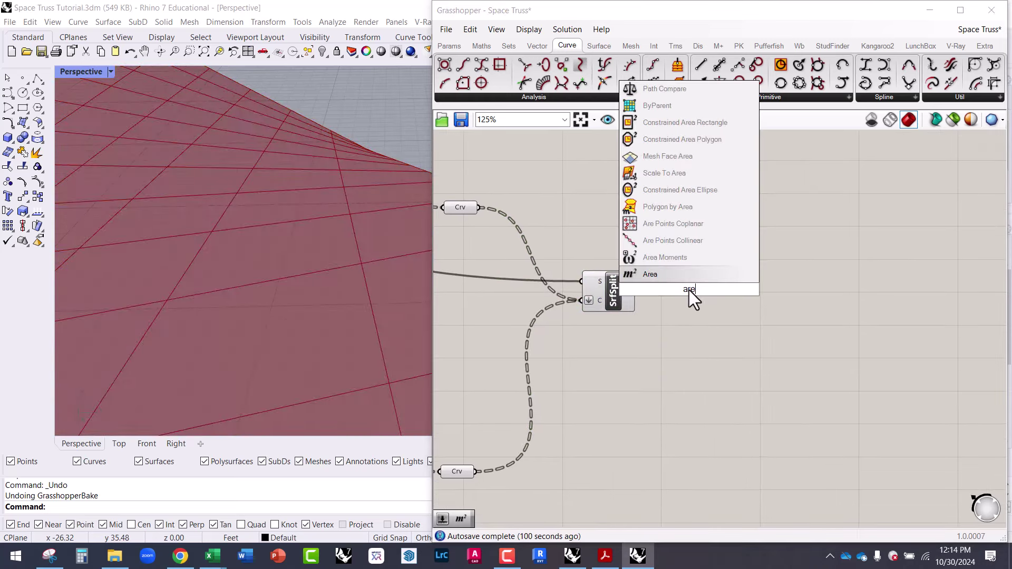
key(Return)
scroll(692, 295, up, 3)
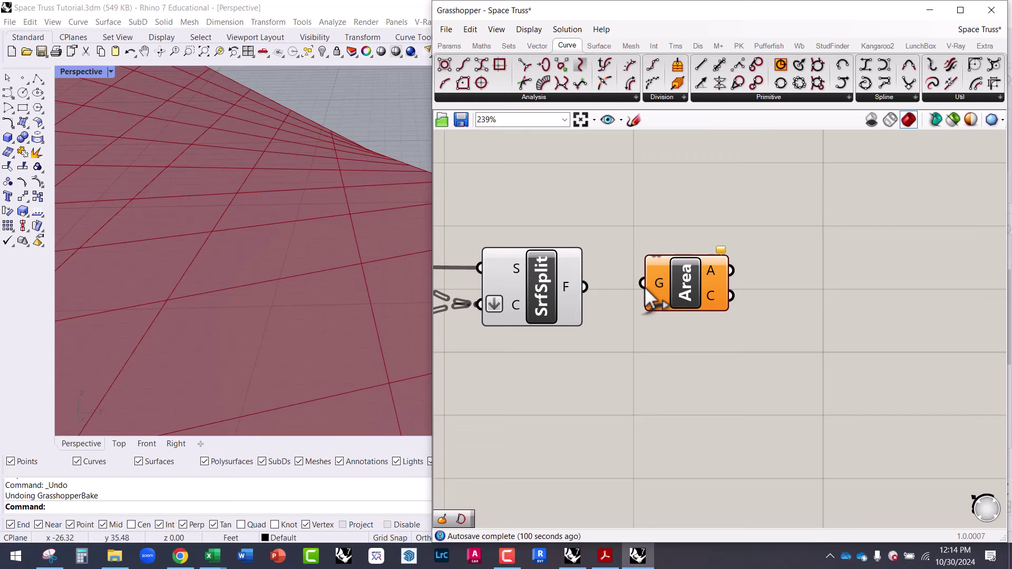
drag(642, 283, 584, 287)
right_drag(673, 303, 638, 310)
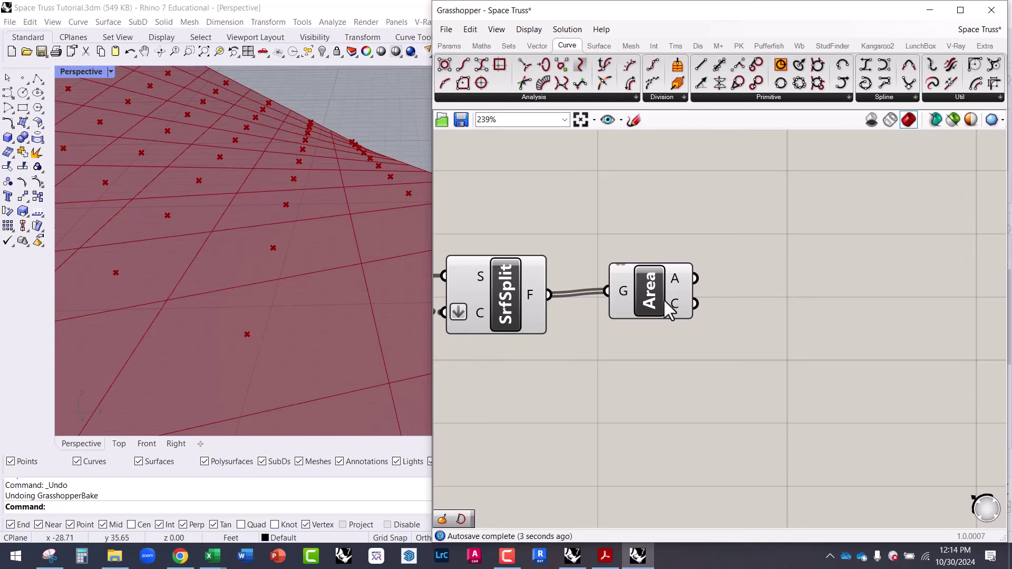
Move the Area component up slightly and inspect its panel centroids in the C output and perspective view.
drag(664, 302, 684, 289)
scroll(285, 299, down, 2)
scroll(284, 299, up, 2)
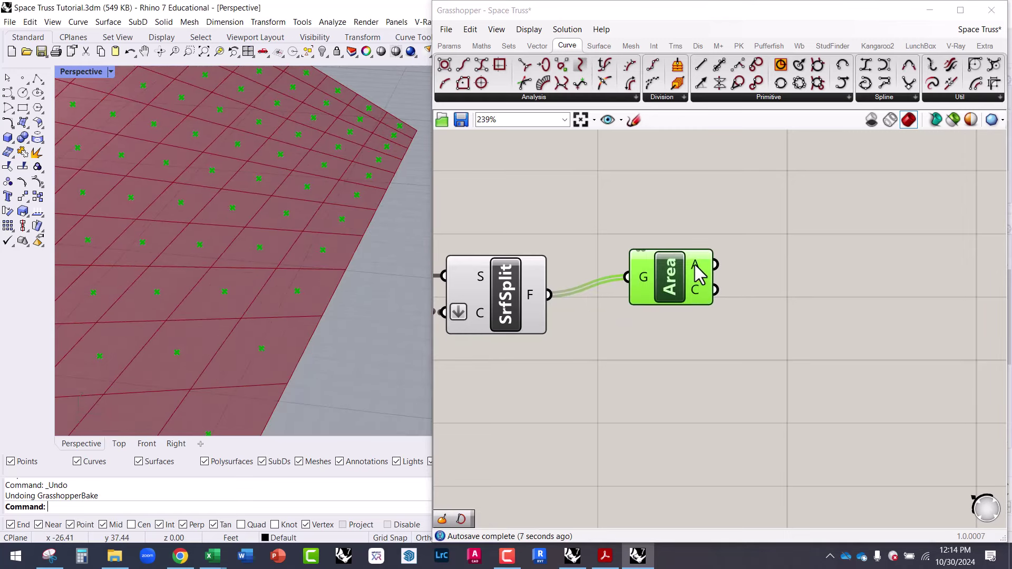
scroll(699, 264, up, 1)
mouse_move(695, 298)
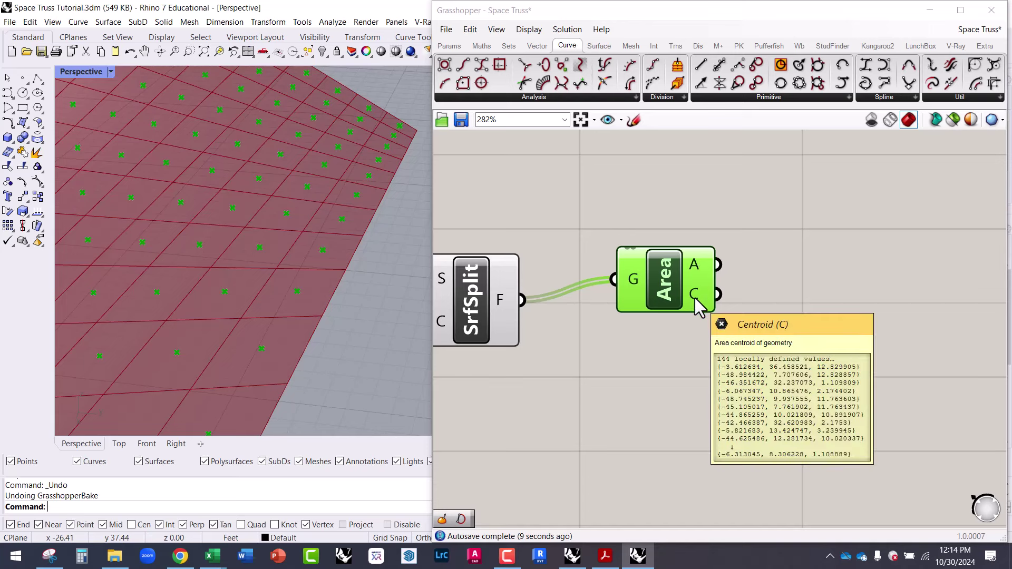
drag(691, 282, 703, 256)
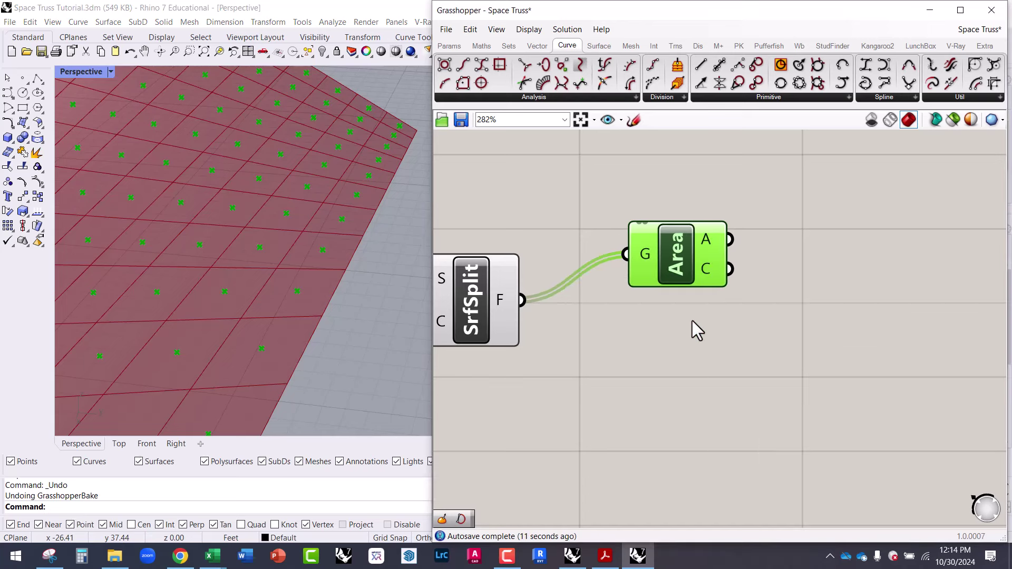
right_drag(286, 353, 279, 343)
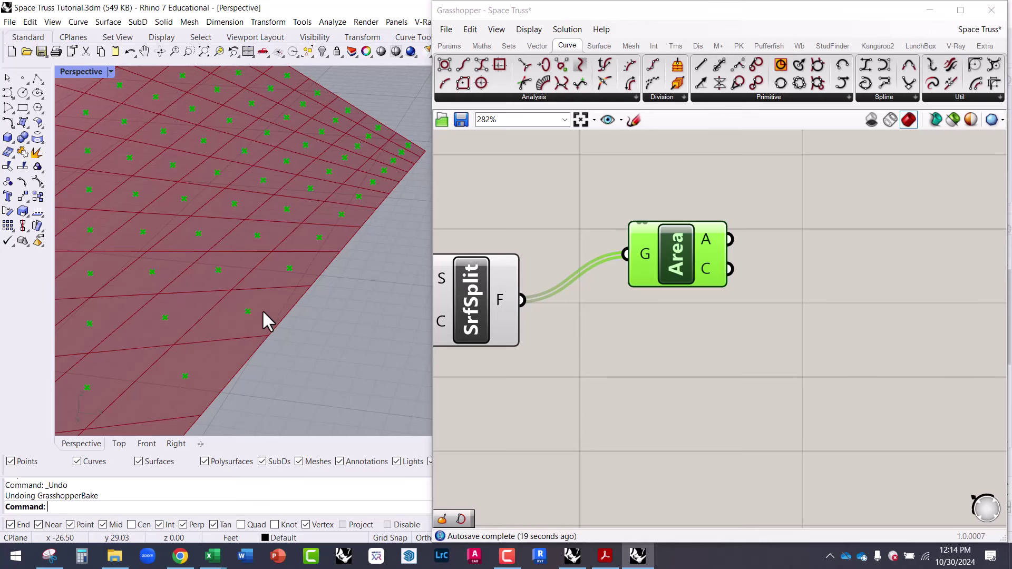
Place an Evaluate Surface component on the canvas beside the Area component.
click(600, 46)
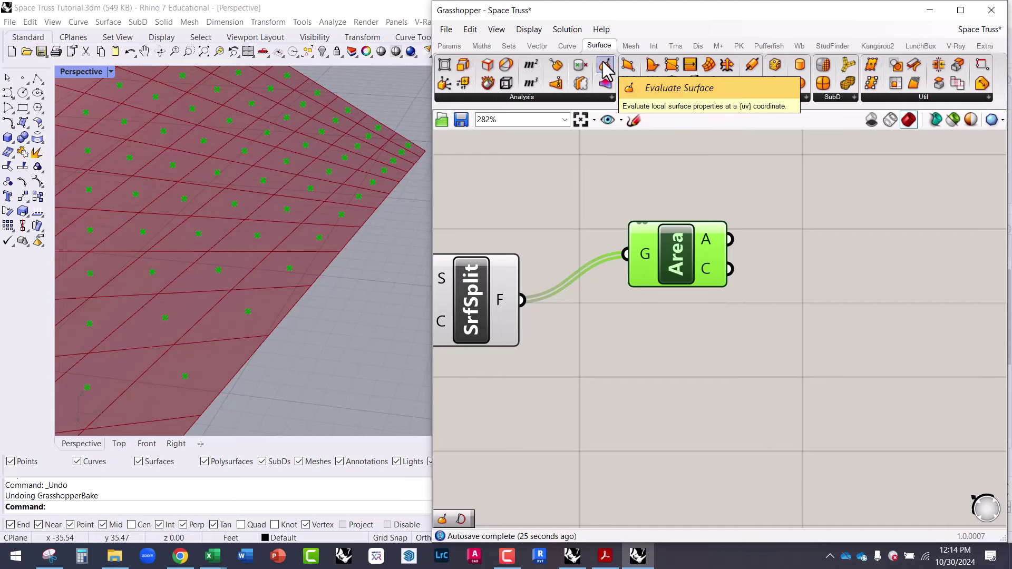
drag(606, 71, 814, 239)
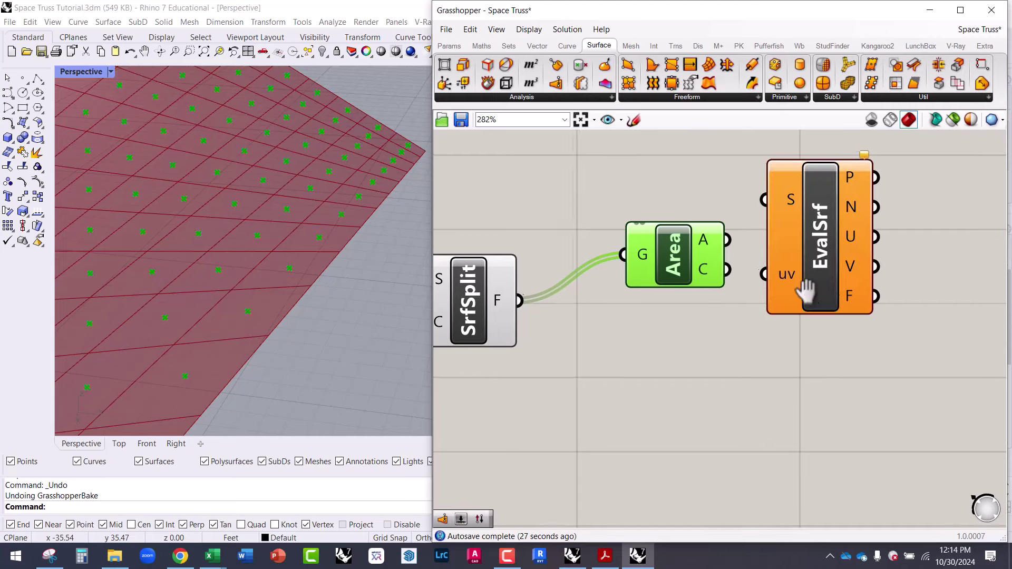
Connect Surface Split's F output to Evaluate Surface's S input and arrange Evaluate Surface above and to the right of the Area component.
right_drag(809, 250, 717, 261)
drag(717, 262, 808, 366)
double_click(595, 374)
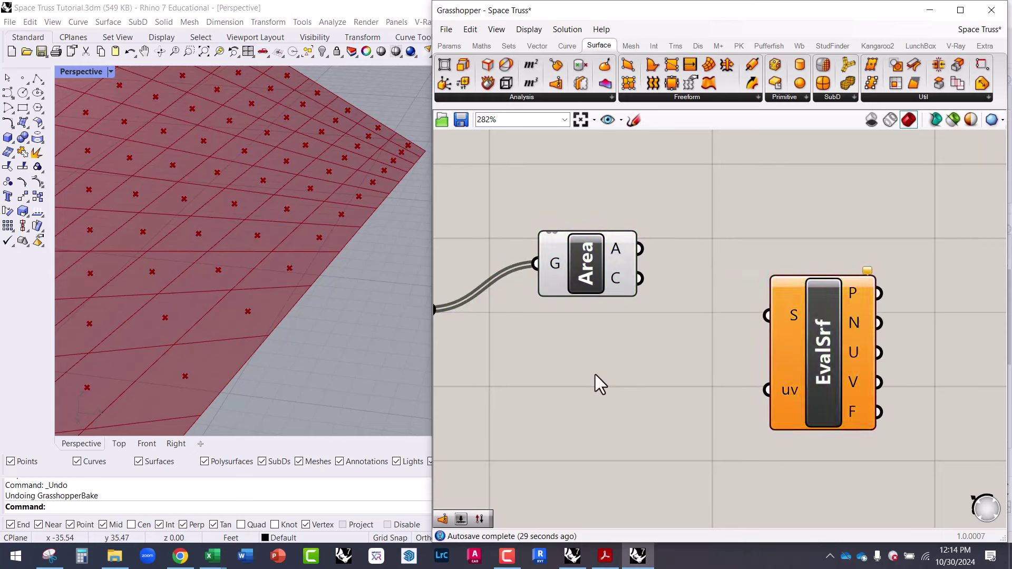
text(eval)
mouse_move(788, 390)
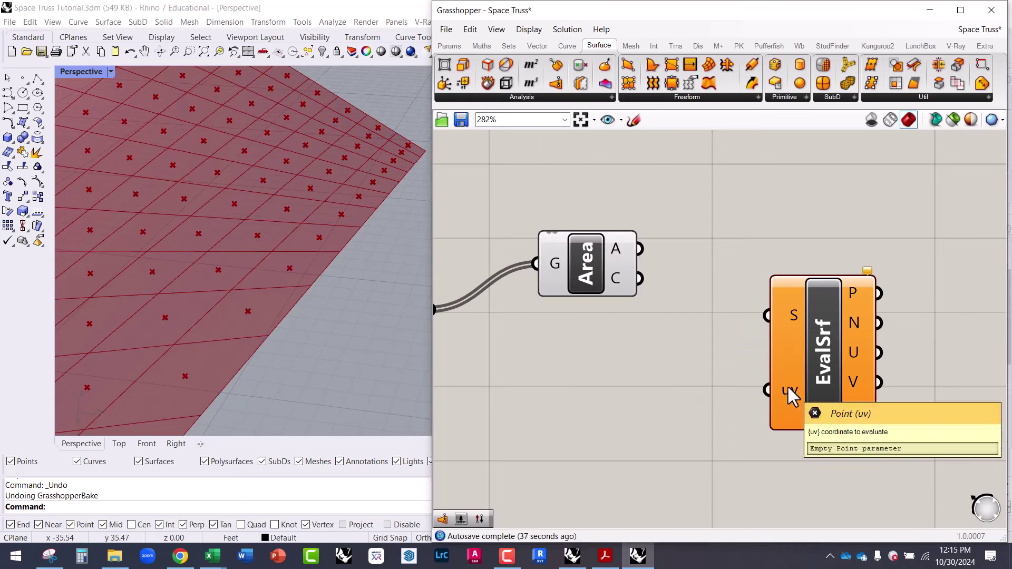
scroll(835, 370, down, 3)
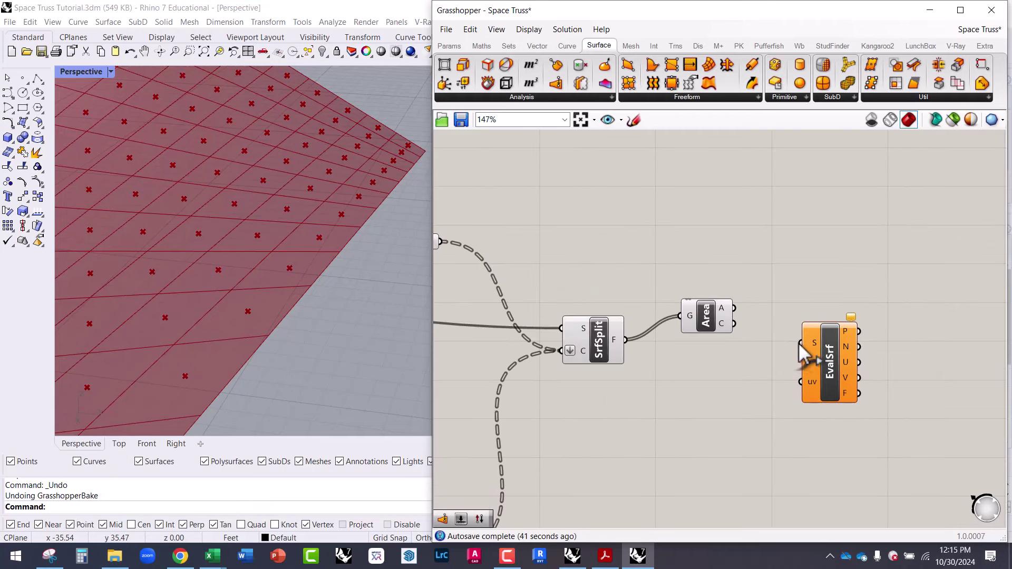
drag(802, 343, 597, 343)
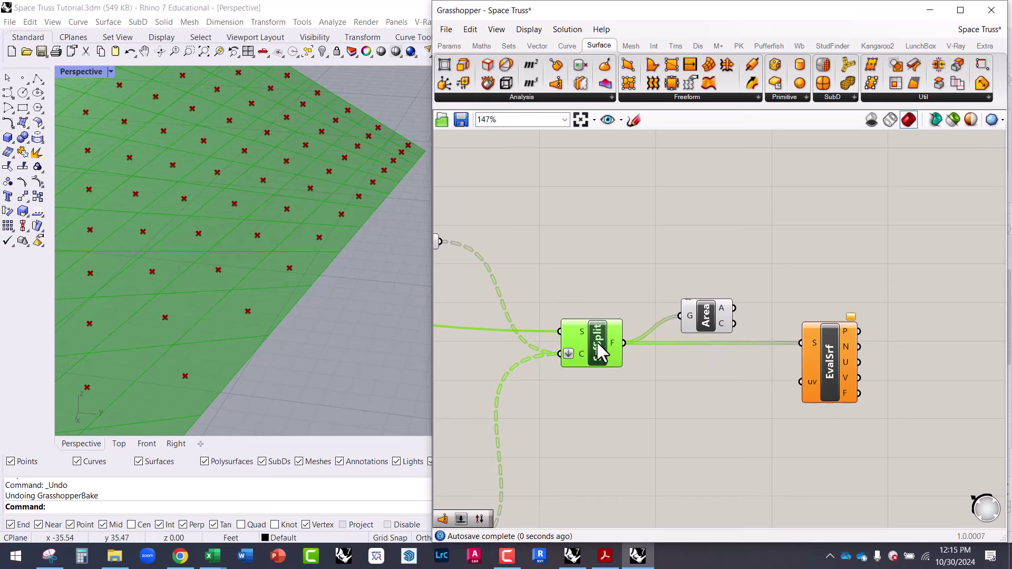
drag(810, 363, 838, 295)
drag(705, 332, 697, 400)
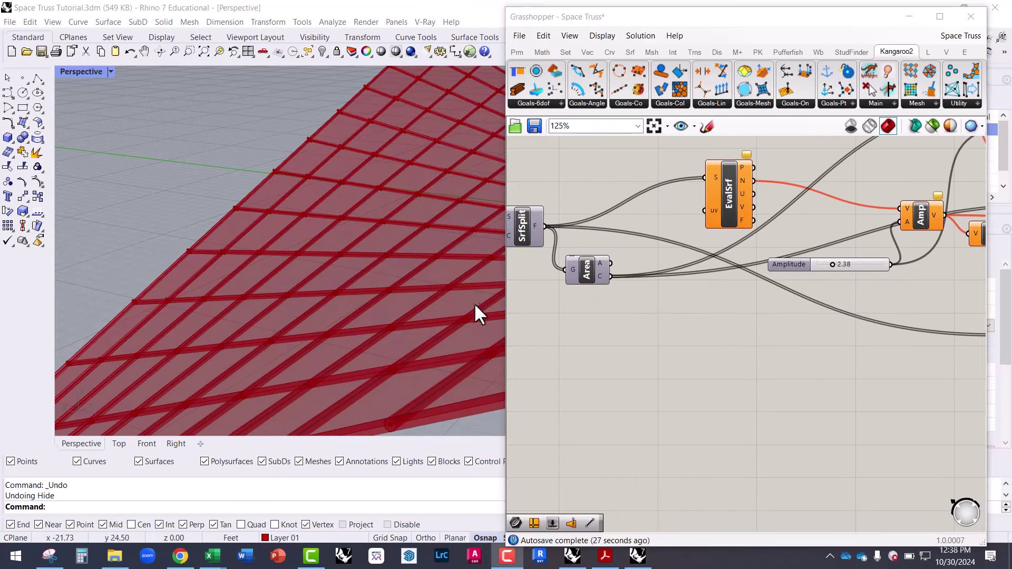
Add a Surface Closest Point (Srf CP) component below and to the right of the Area component.
click(588, 277)
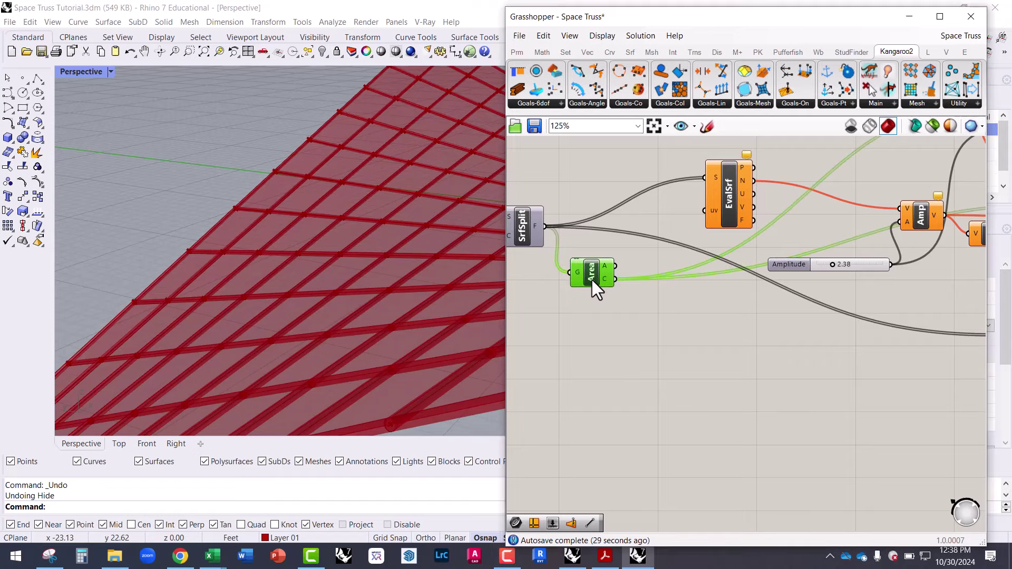
scroll(593, 280, up, 3)
mouse_move(611, 276)
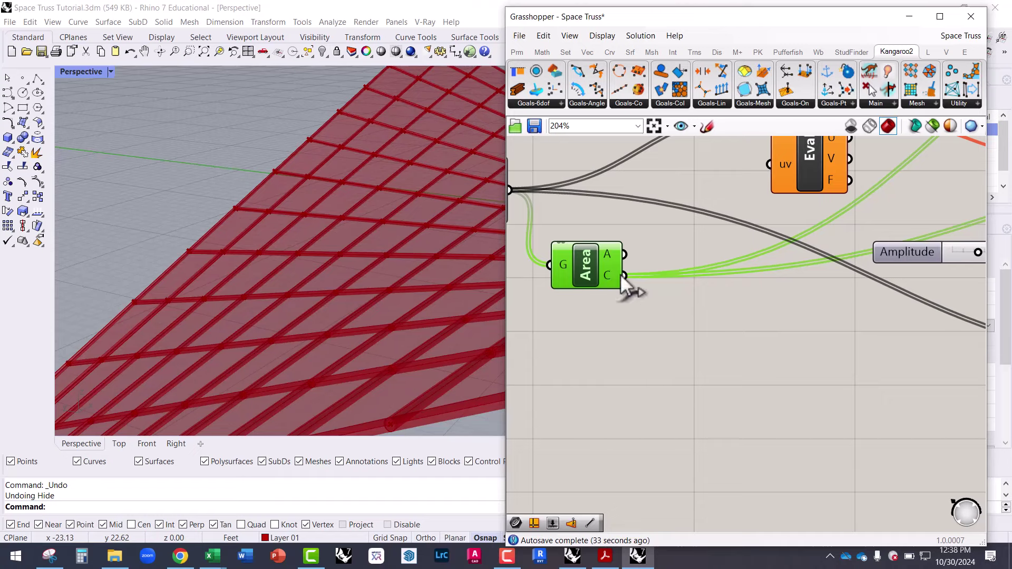
right_drag(632, 301, 723, 355)
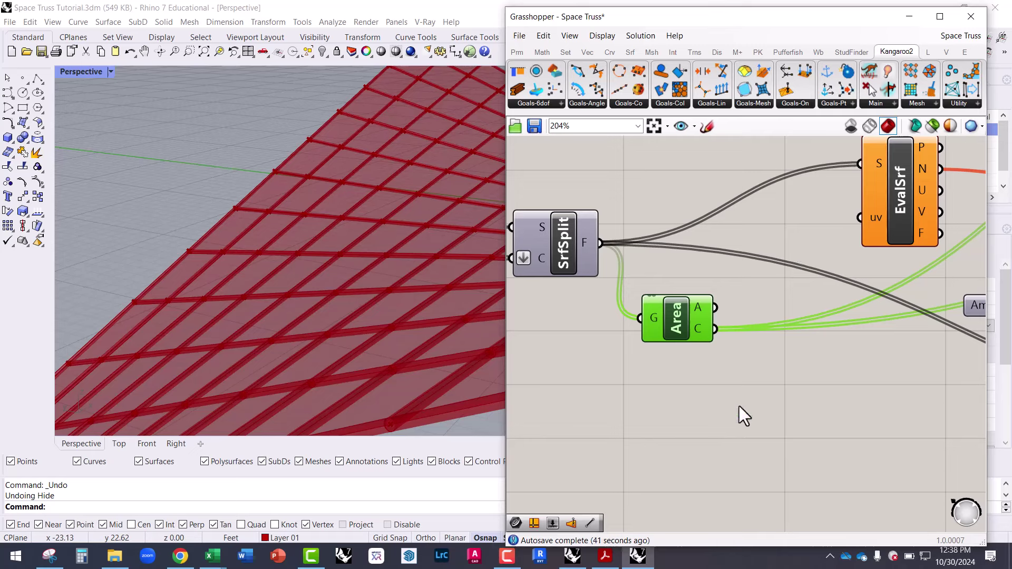
right_drag(704, 401, 695, 384)
click(736, 386)
double_click(735, 385)
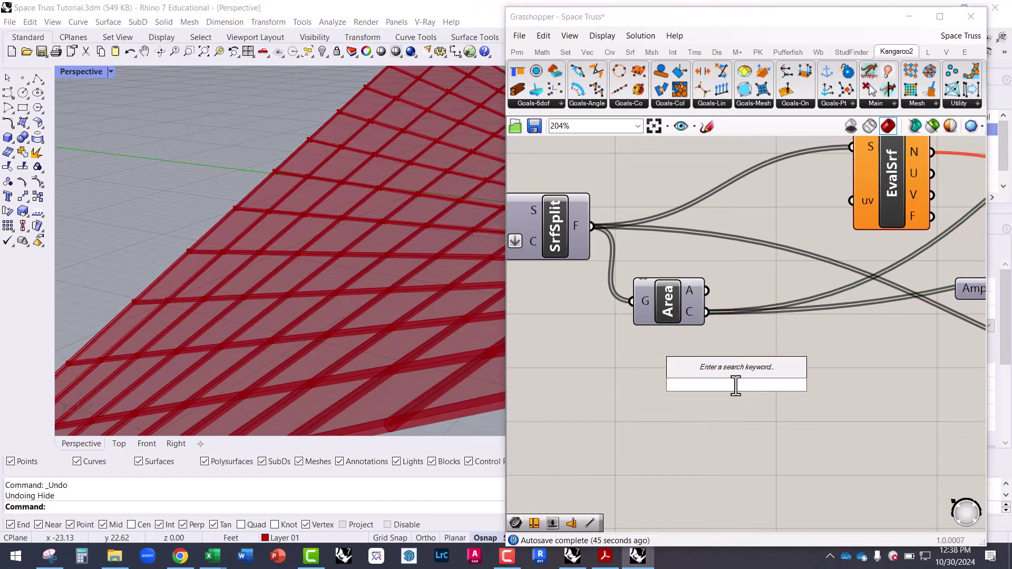
text(srf)
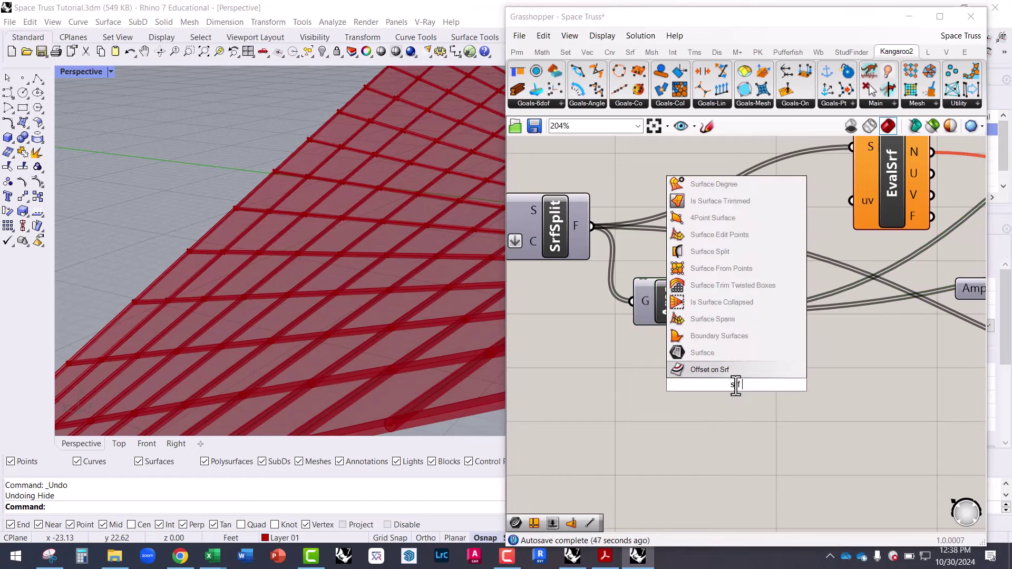
text( cp)
click(739, 351)
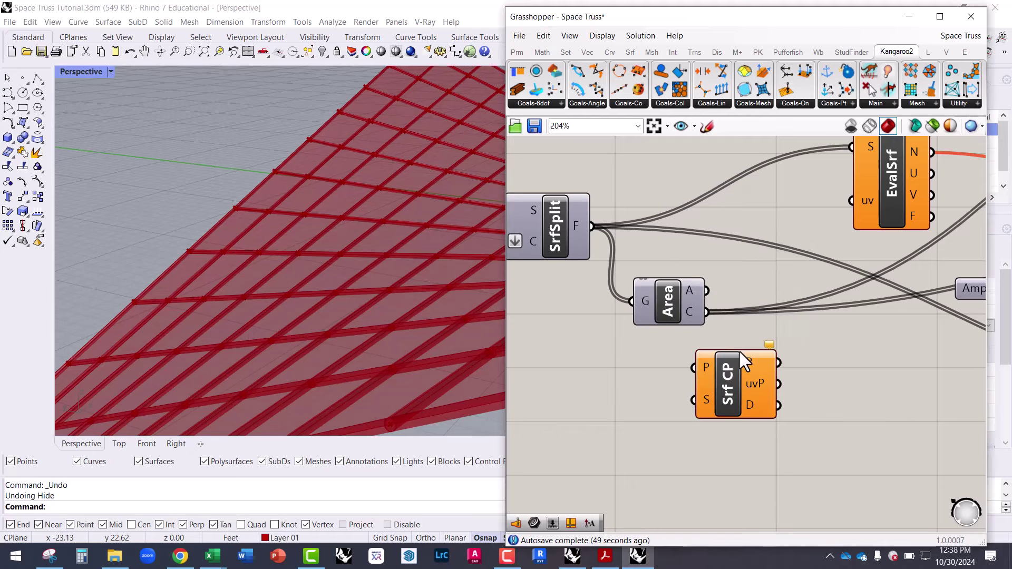
drag(757, 381, 805, 394)
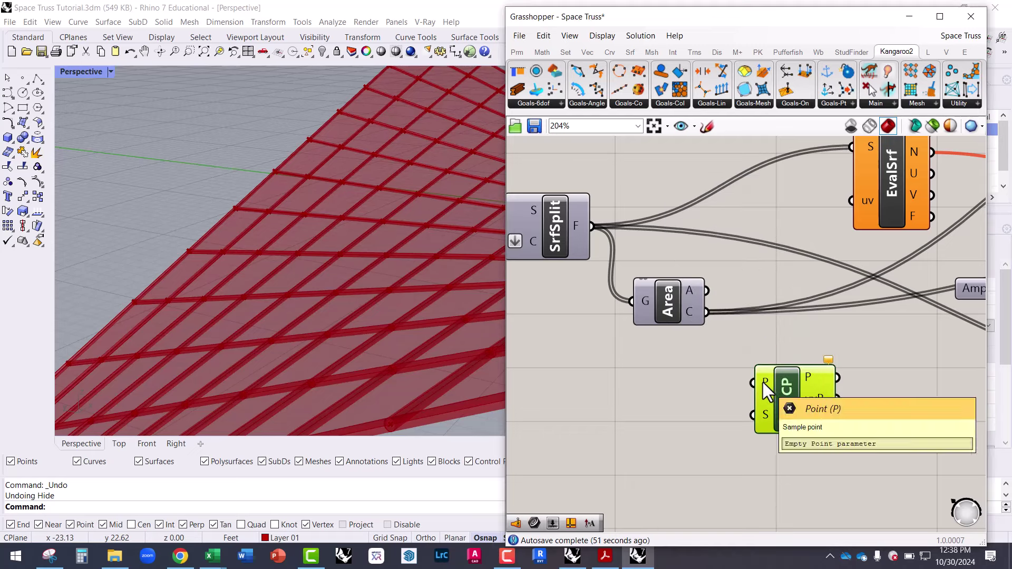
Wire Area's C output to Srf CP's P, Surface Split's F to its S, and its uvP output to Evaluate Surface's uv input.
drag(705, 324, 711, 330)
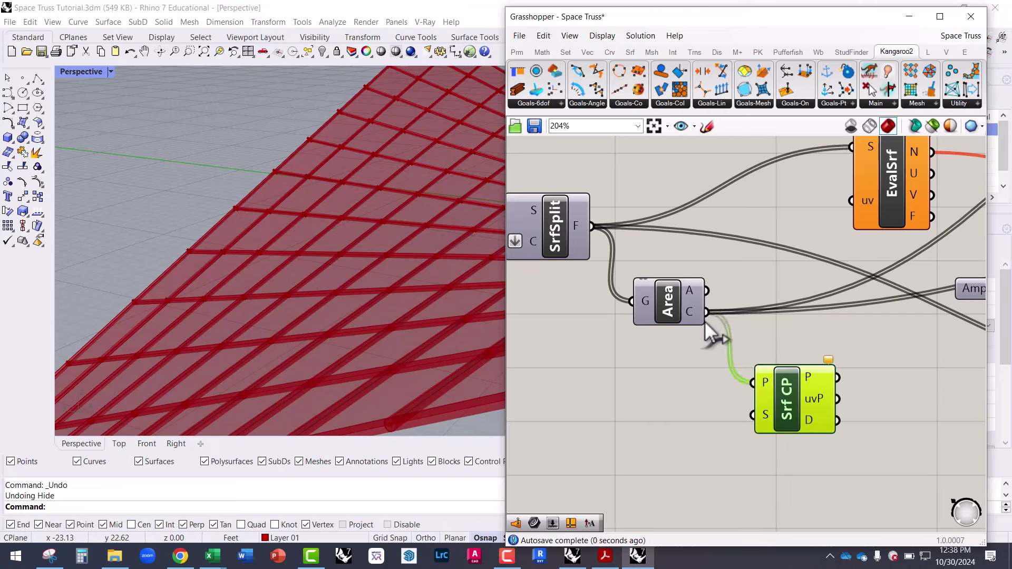
drag(757, 420, 583, 244)
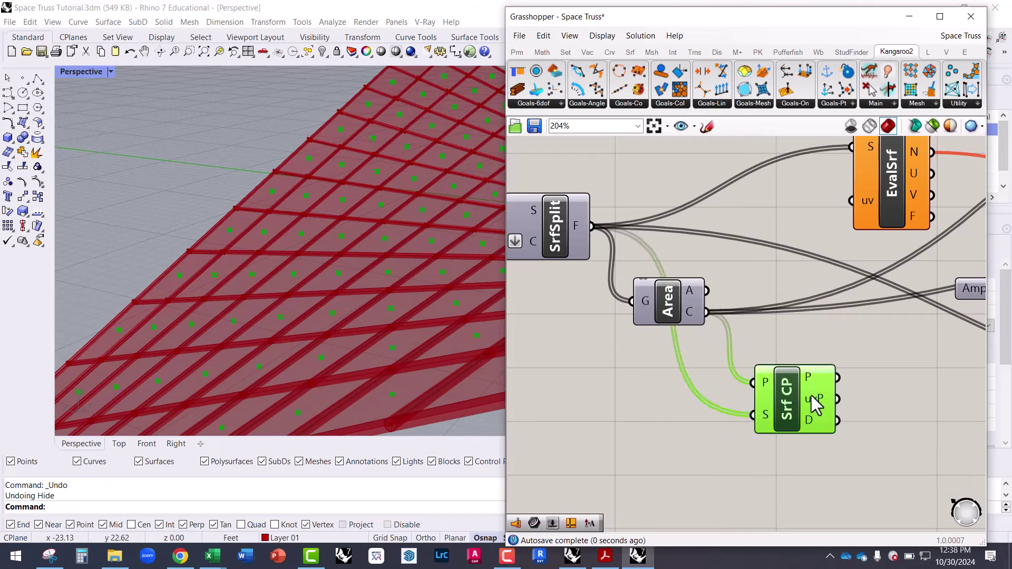
drag(811, 396, 848, 209)
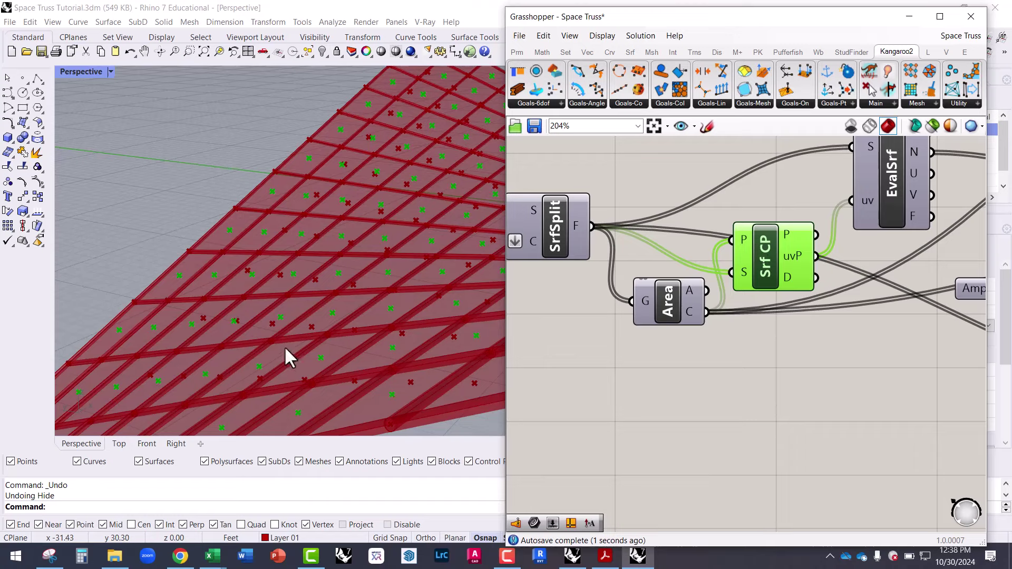
Inspect Evaluate Surface's N output and the panel centroids in the perspective view.
mouse_move(289, 358)
right_down()
mouse_move(280, 328)
mouse_move(273, 343)
mouse_move(304, 364)
right_up()
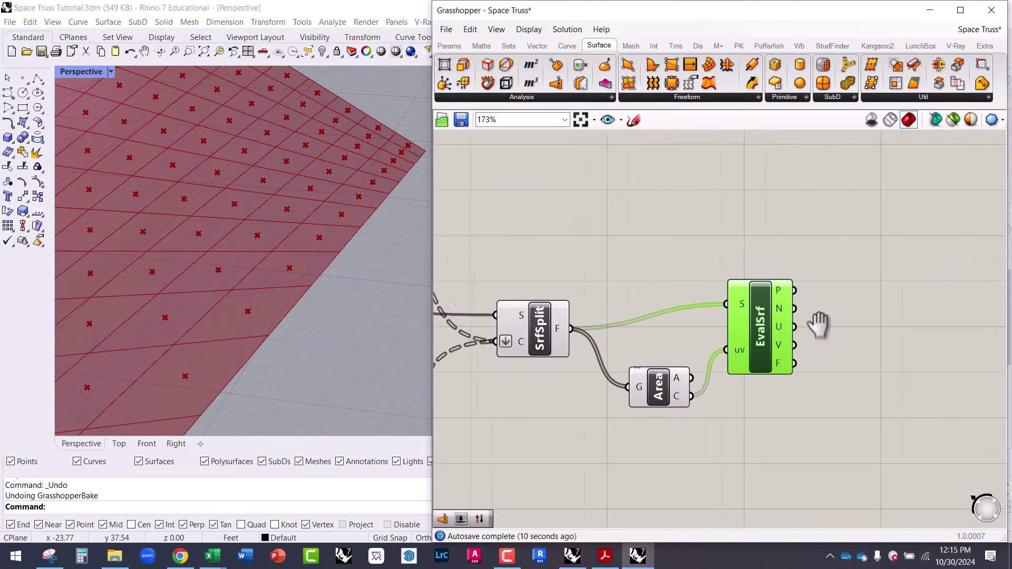
right_drag(819, 323, 763, 317)
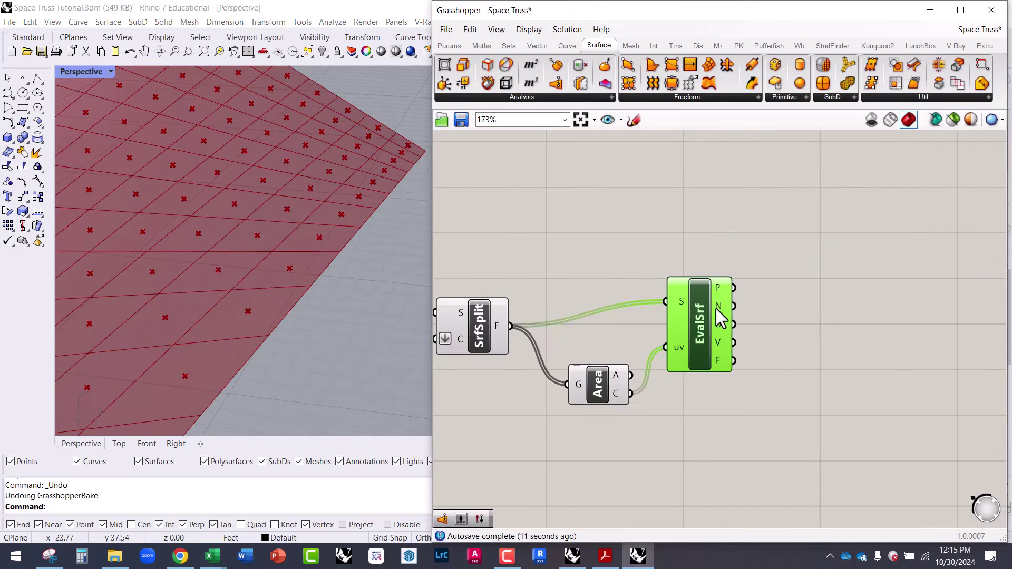
mouse_move(715, 309)
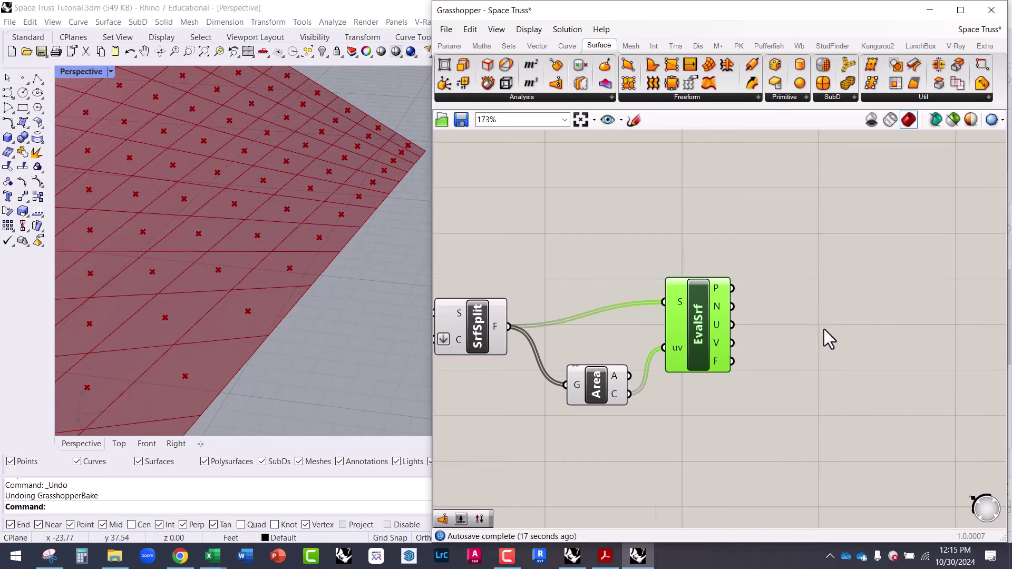
right_drag(824, 329, 768, 324)
double_click(769, 325)
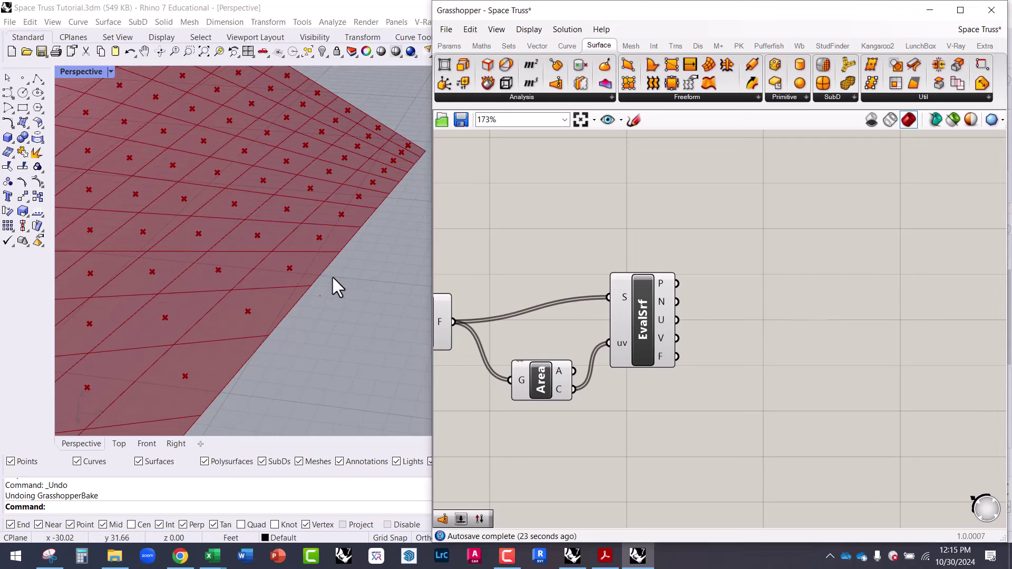
right_drag(294, 274, 330, 248)
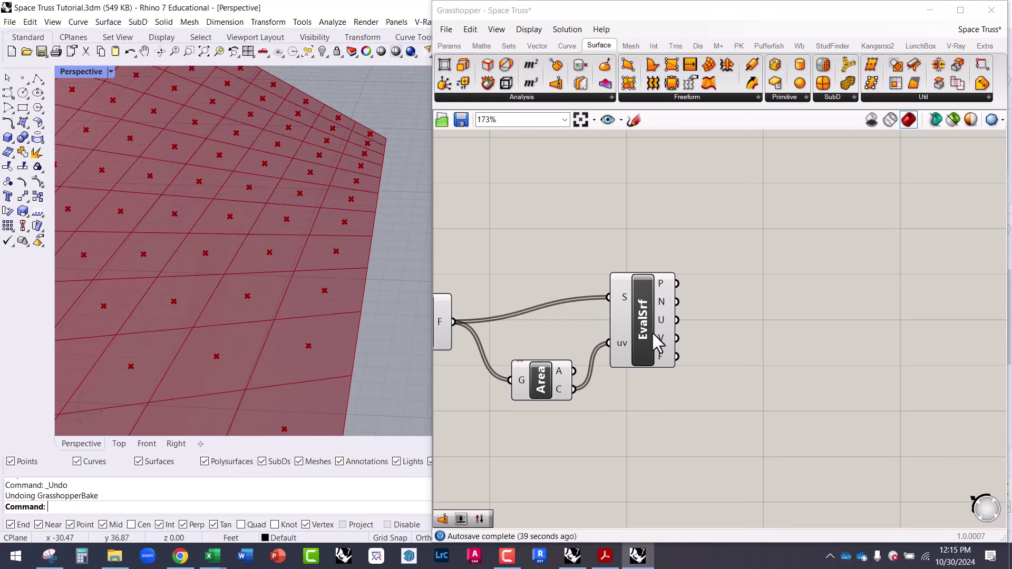
drag(642, 326, 650, 333)
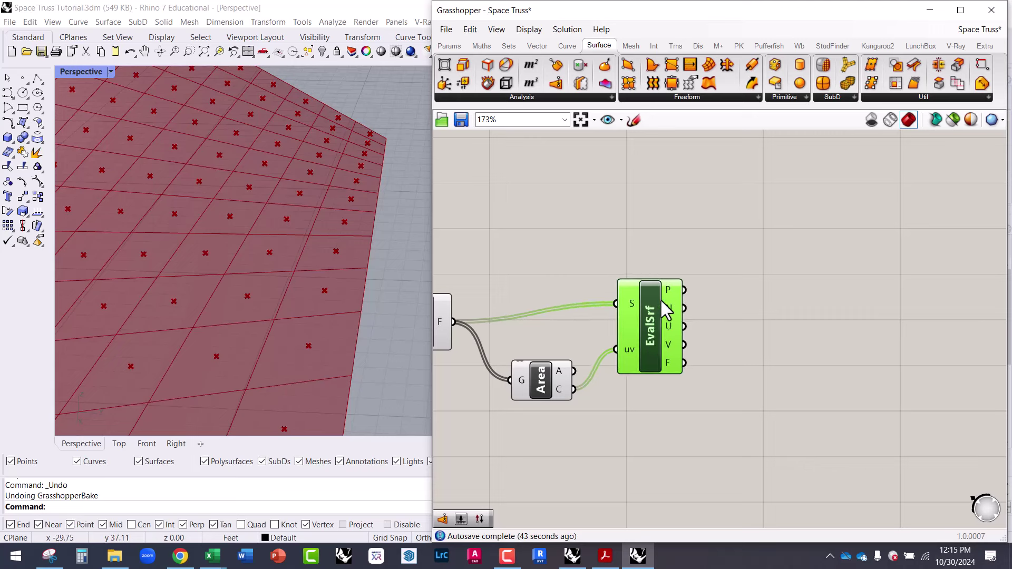
Add a Move component to the right of Evaluate Surface and connect Area's C output to its G input.
double_click(776, 301)
text(move)
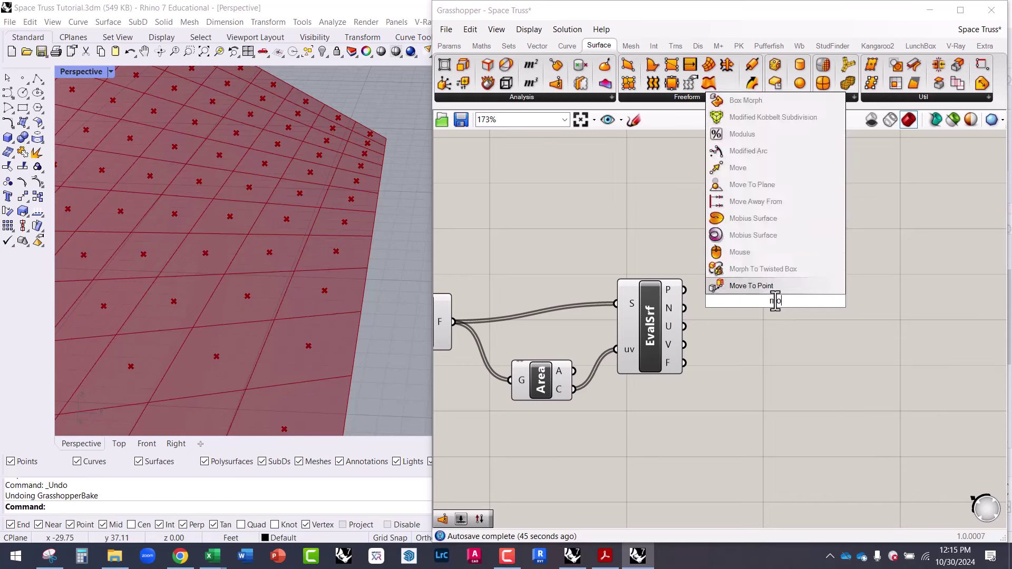
click(763, 287)
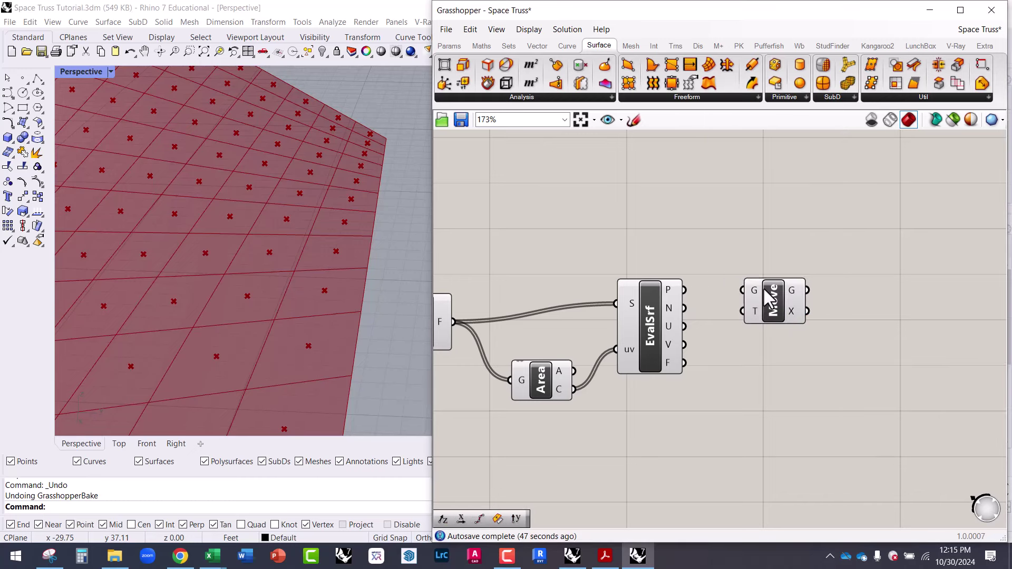
drag(774, 304, 796, 313)
right_drag(763, 304, 802, 299)
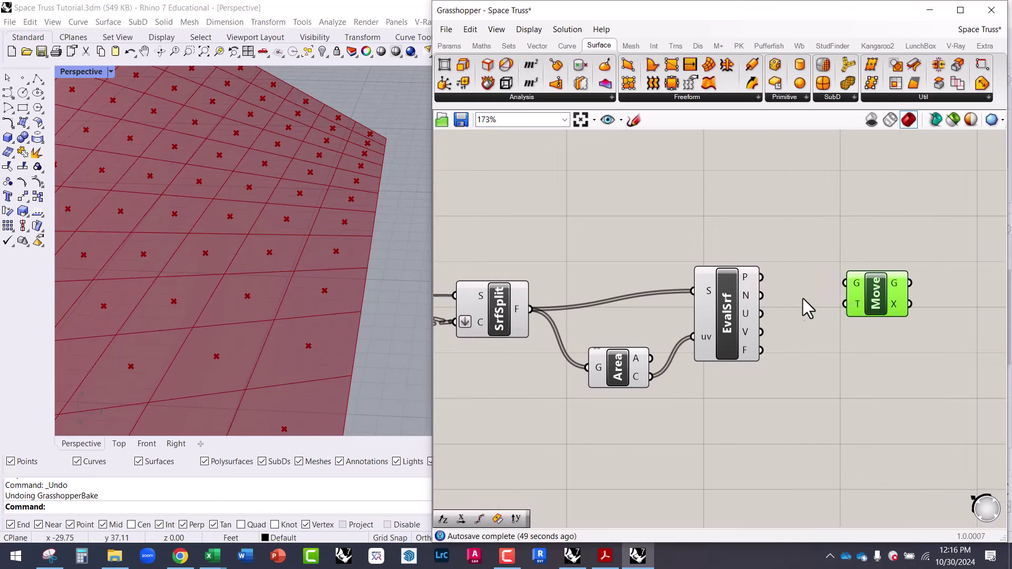
drag(848, 285, 649, 377)
drag(870, 317, 899, 300)
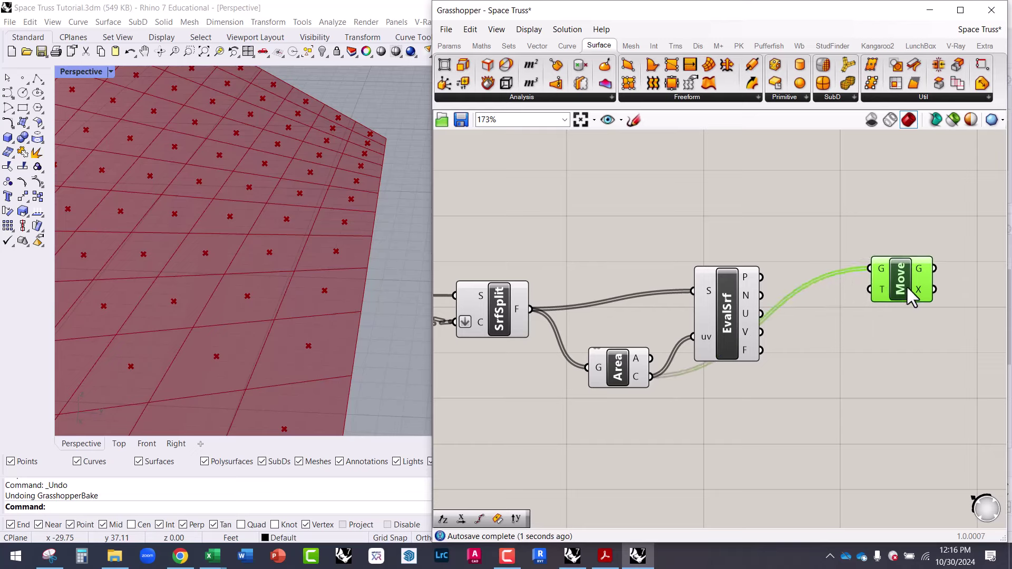
Add an Amplitude component between Evaluate Surface and Move and connect Evaluate Surface's N output to its V input.
right_drag(745, 301, 682, 289)
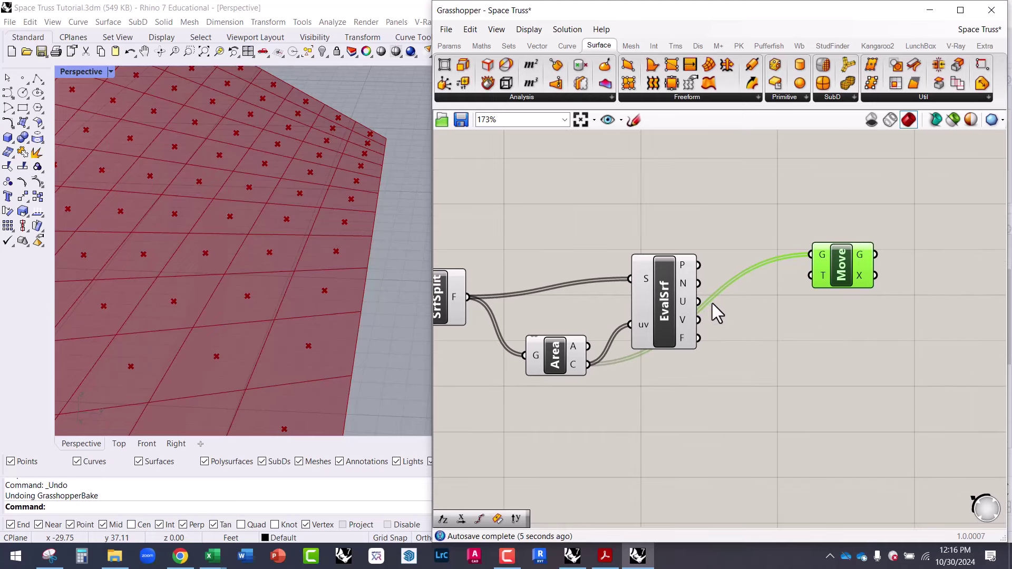
double_click(769, 315)
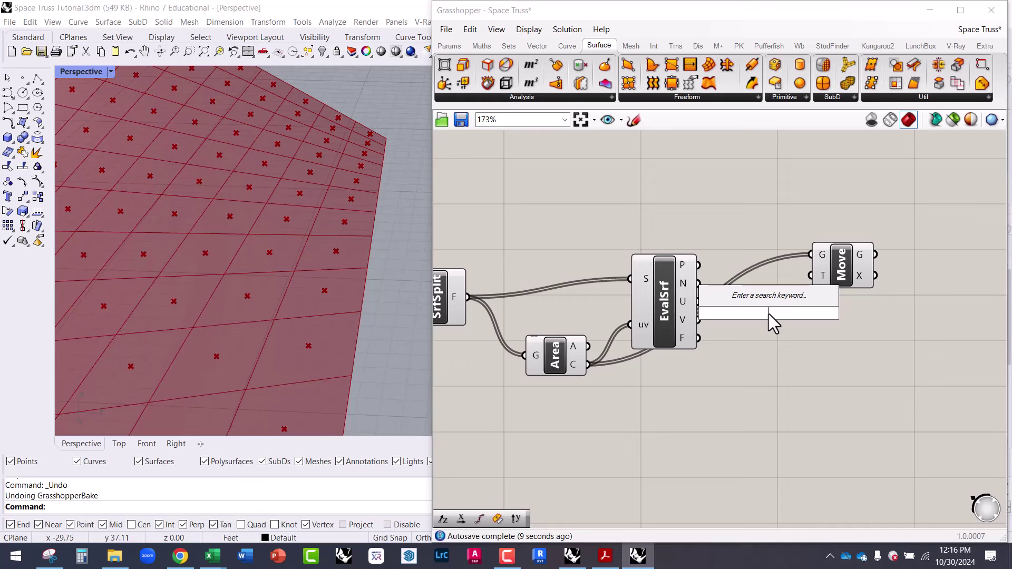
text(am)
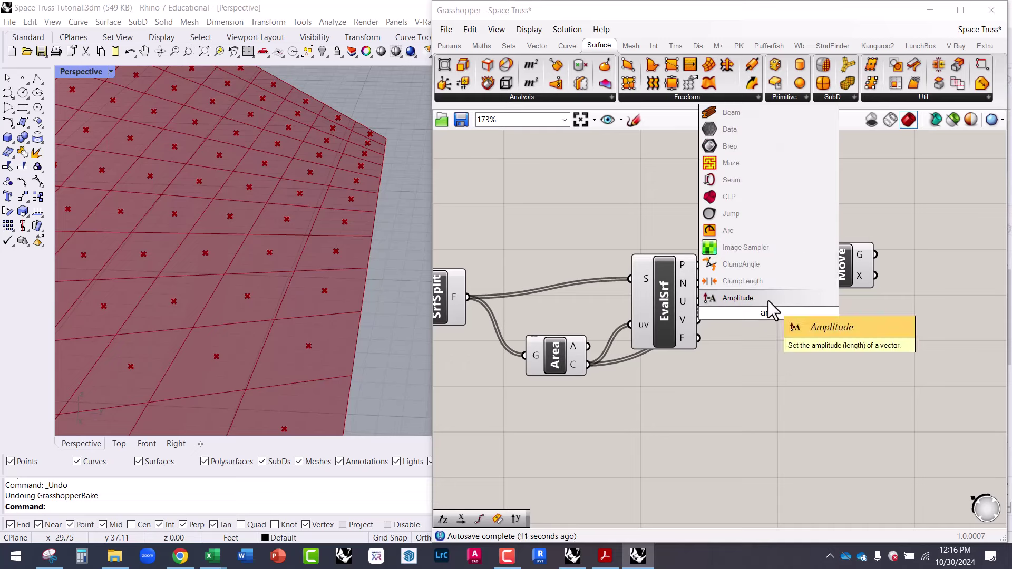
text(p)
click(755, 299)
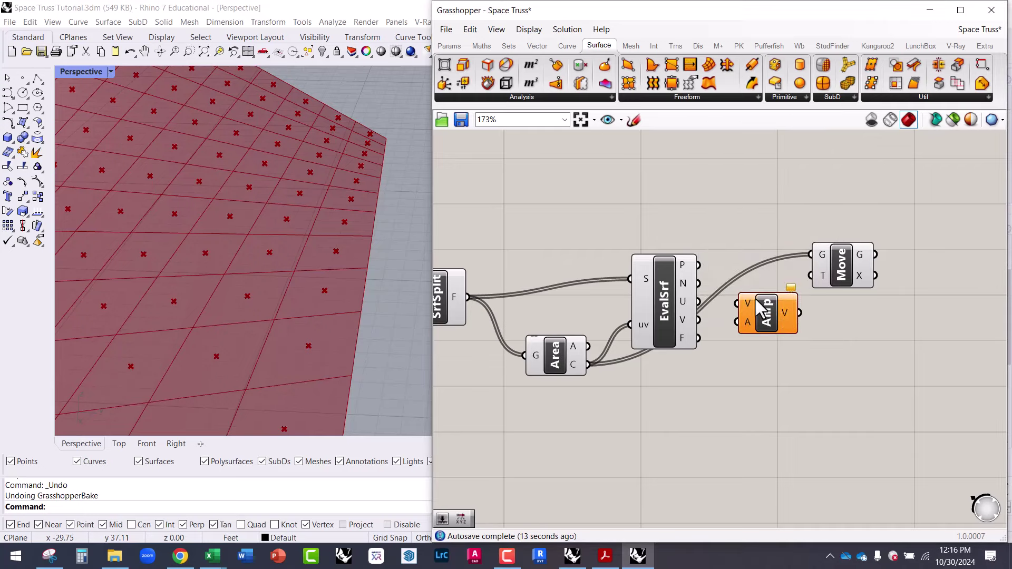
right_drag(849, 275, 804, 278)
drag(804, 278, 851, 278)
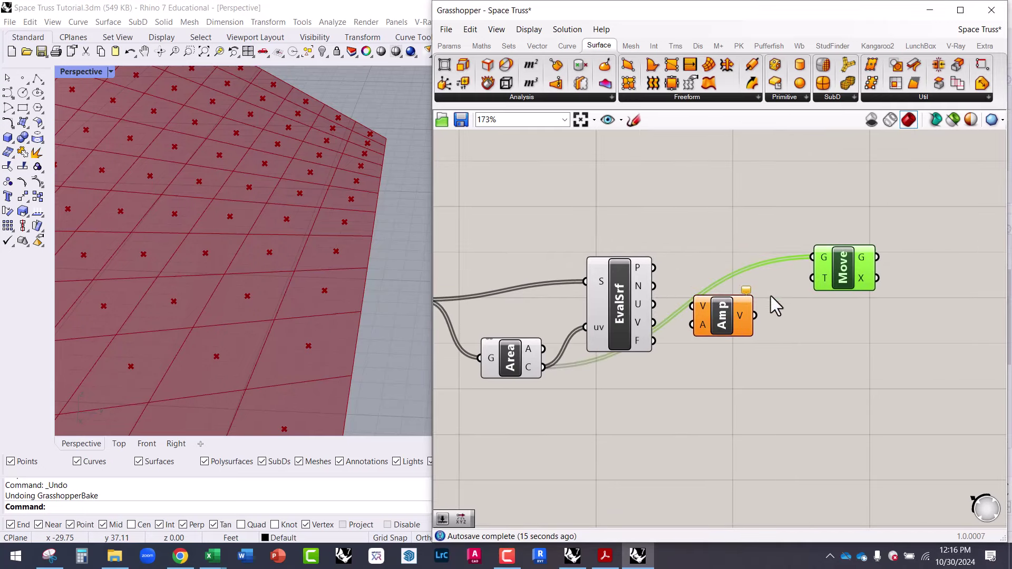
drag(708, 305, 753, 321)
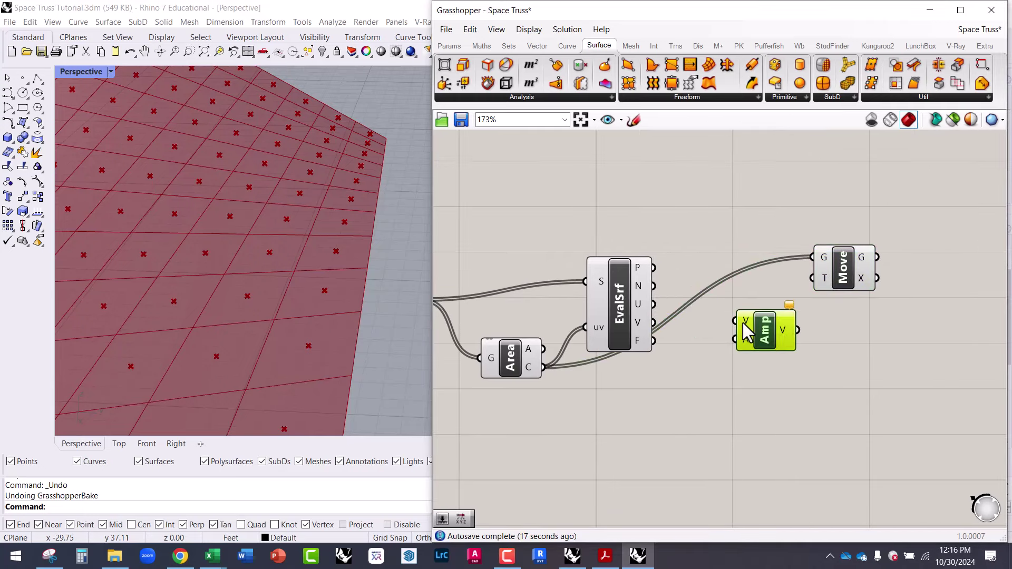
drag(742, 323, 654, 285)
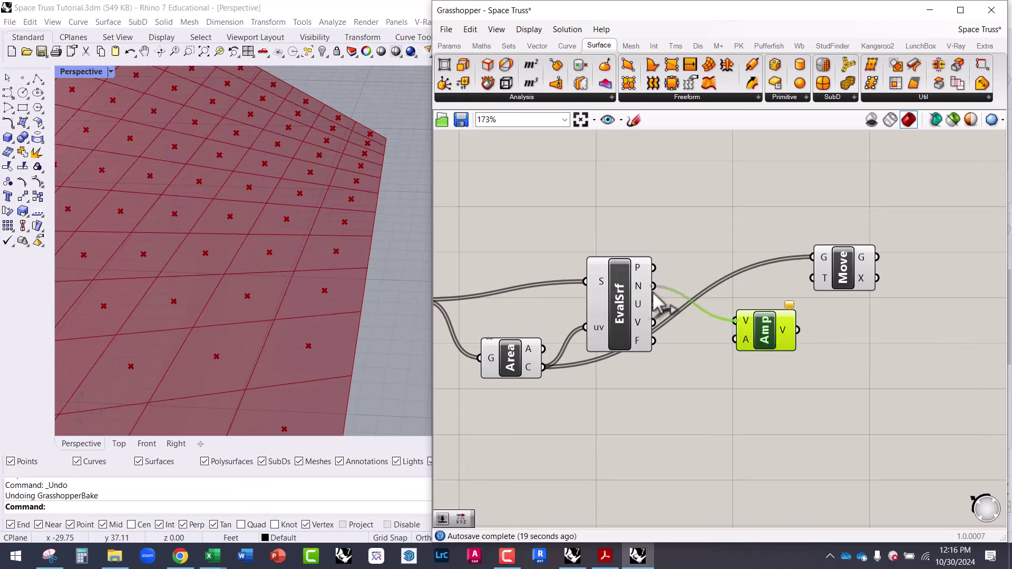
drag(755, 342, 769, 345)
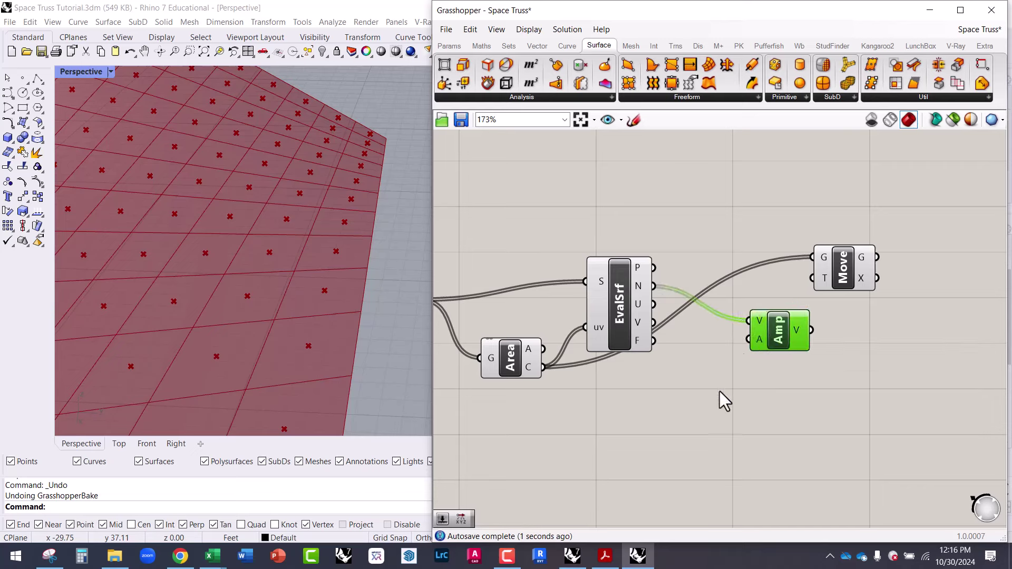
Add a 2.34 number slider wired to Amplitude's A input, and connect Amplitude's V output to Move's T input.
double_click(707, 401)
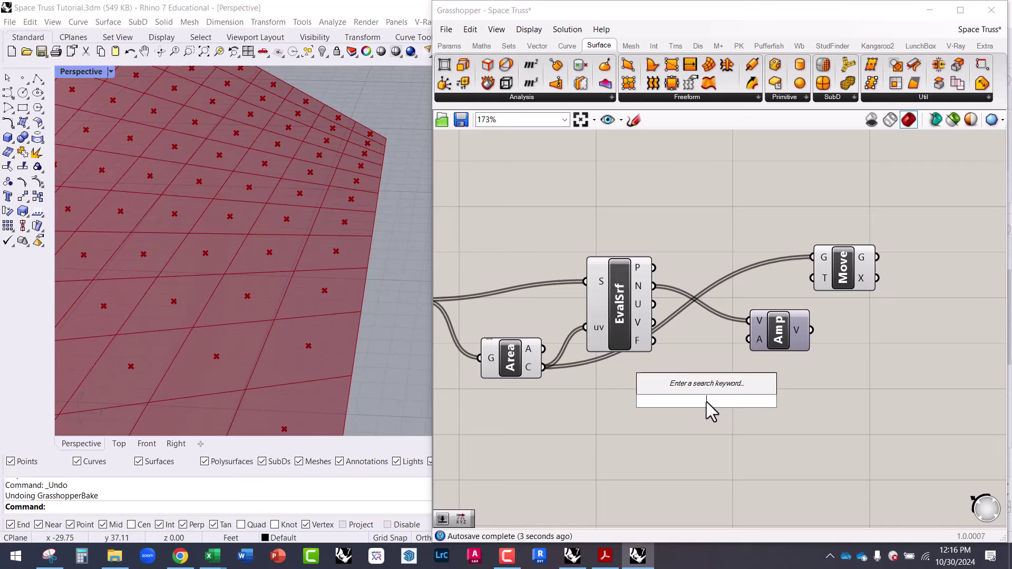
text(2.34)
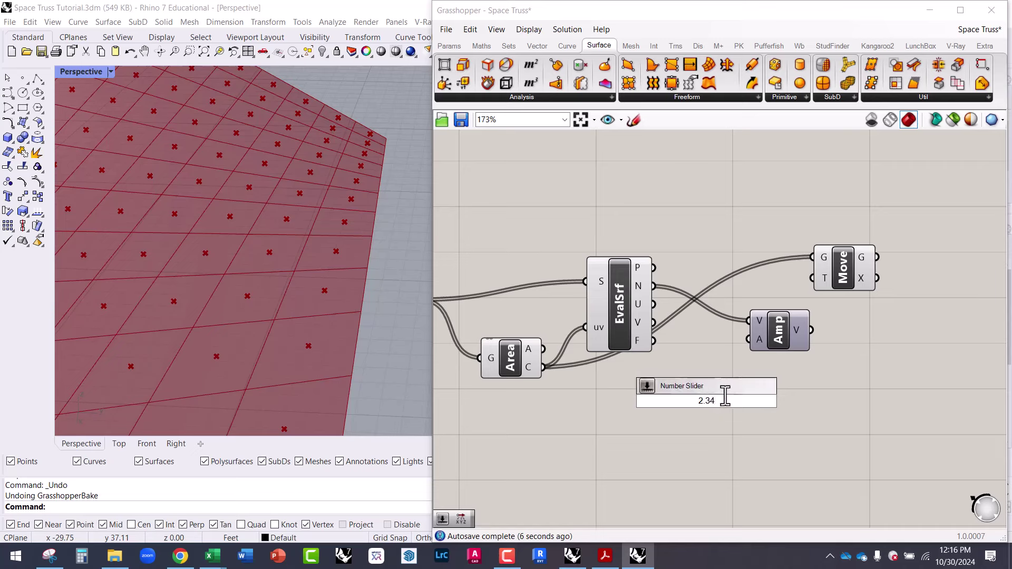
key(Return)
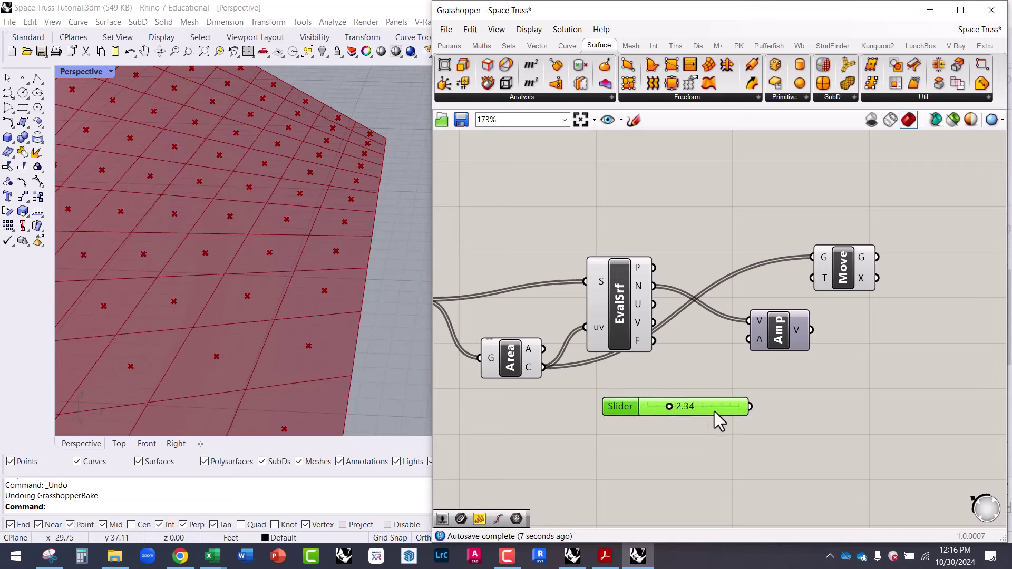
drag(743, 409, 751, 354)
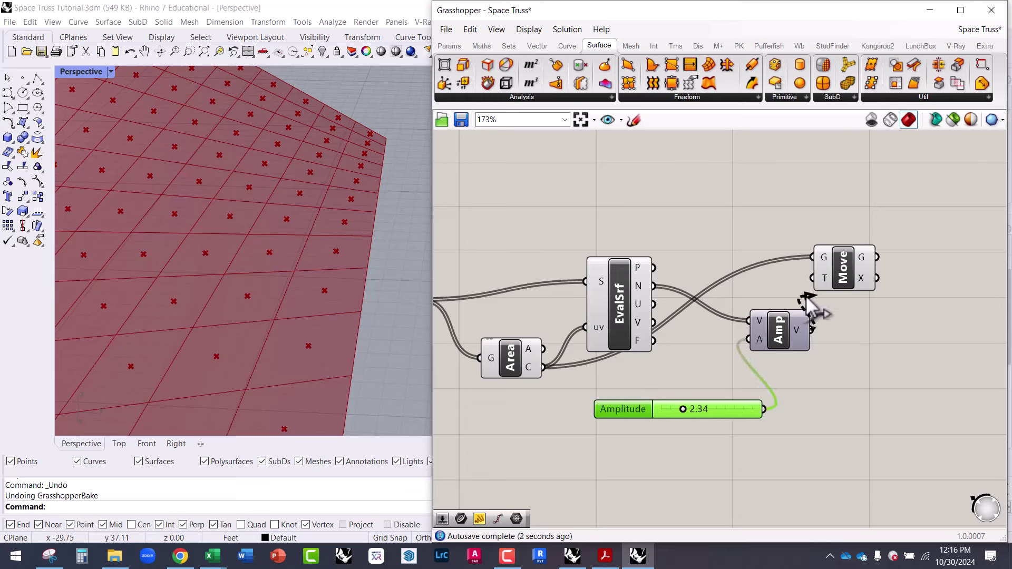
drag(809, 303, 871, 278)
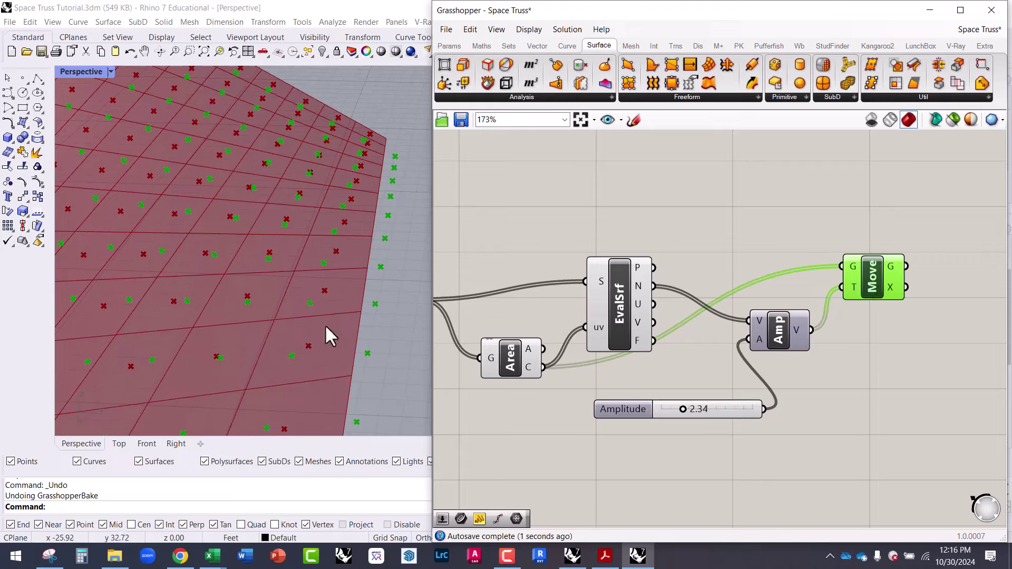
right_drag(330, 336, 328, 289)
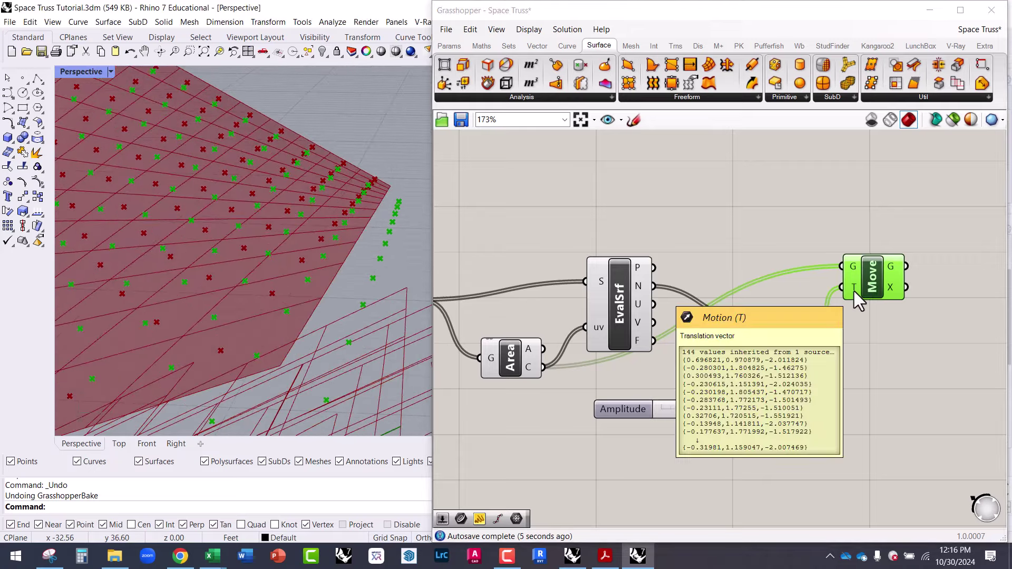
drag(865, 283, 880, 287)
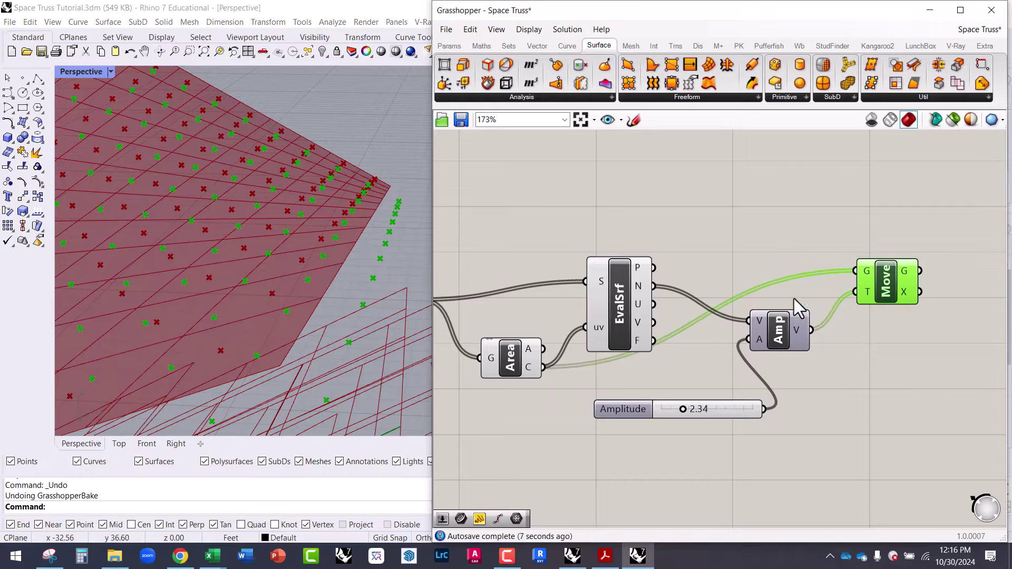
right_drag(356, 280, 274, 335)
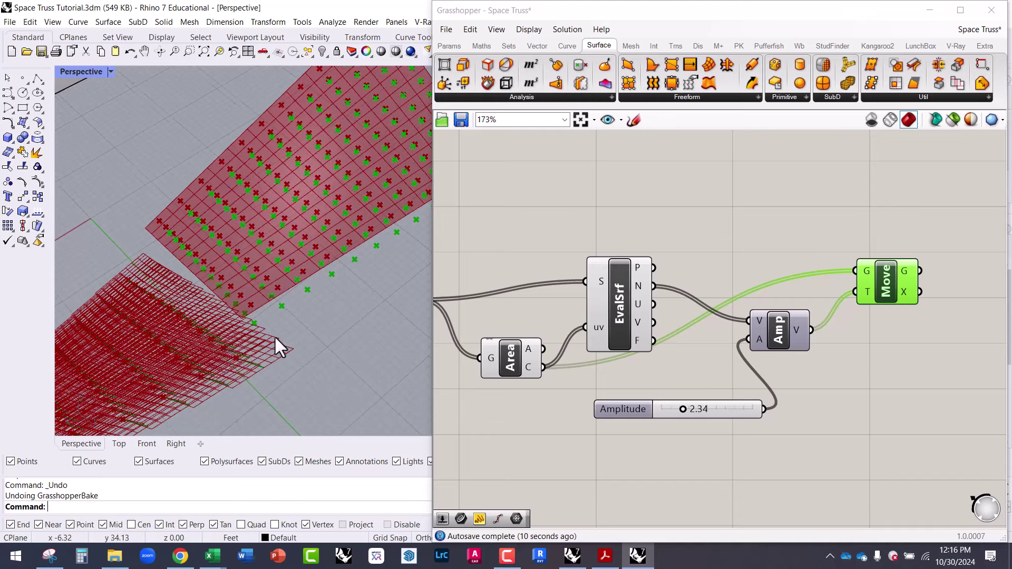
Turn off the preview of the Surface Split, Area and Evaluate Surface components.
scroll(685, 364, down, 4)
drag(740, 431, 500, 253)
right_click(601, 210)
click(630, 229)
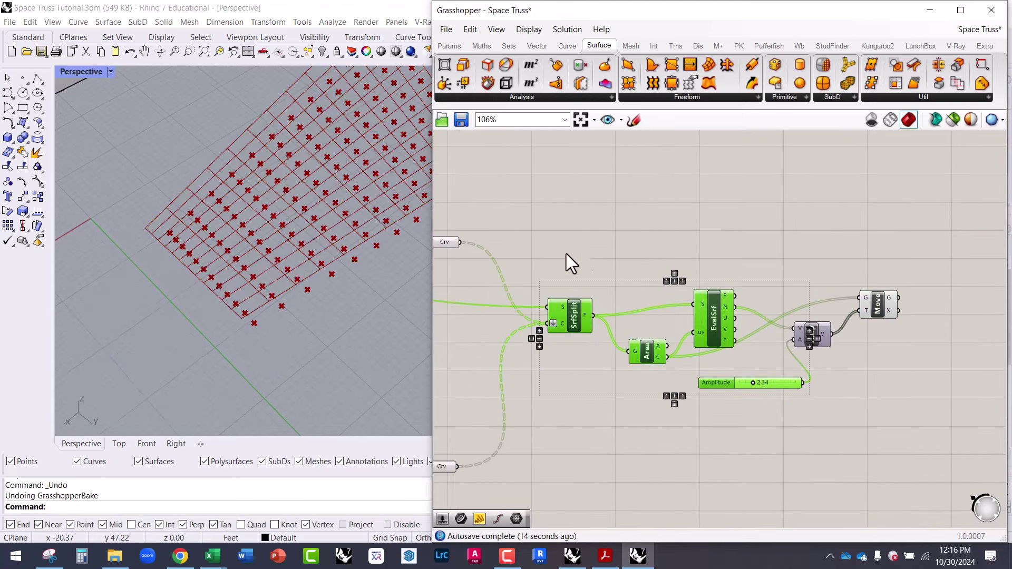
right_drag(400, 216, 321, 275)
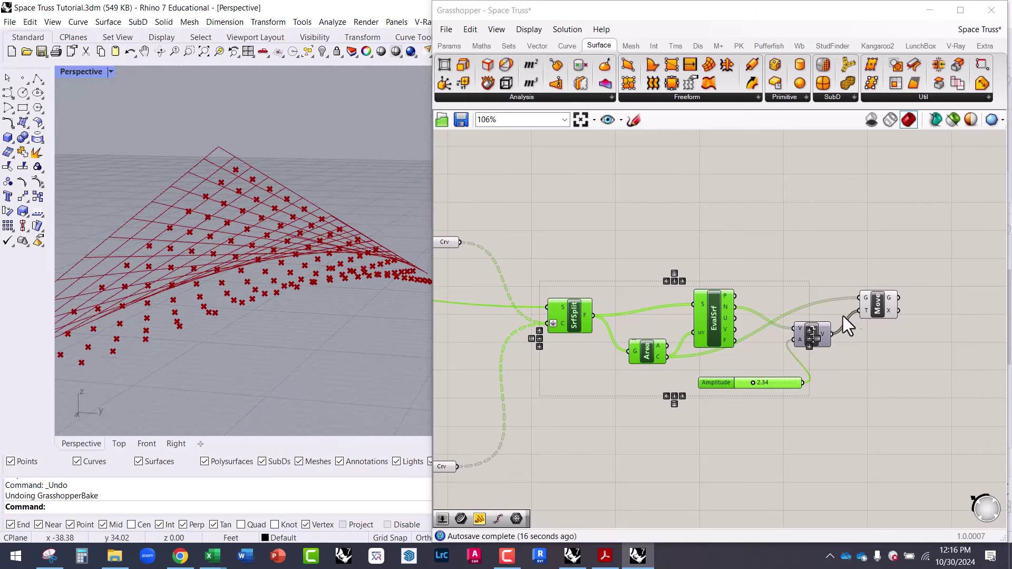
Try the Amplitude slider at 0.00 with Move highlighted, and set it to 1.59.
scroll(865, 316, up, 4)
click(870, 309)
scroll(667, 418, up, 3)
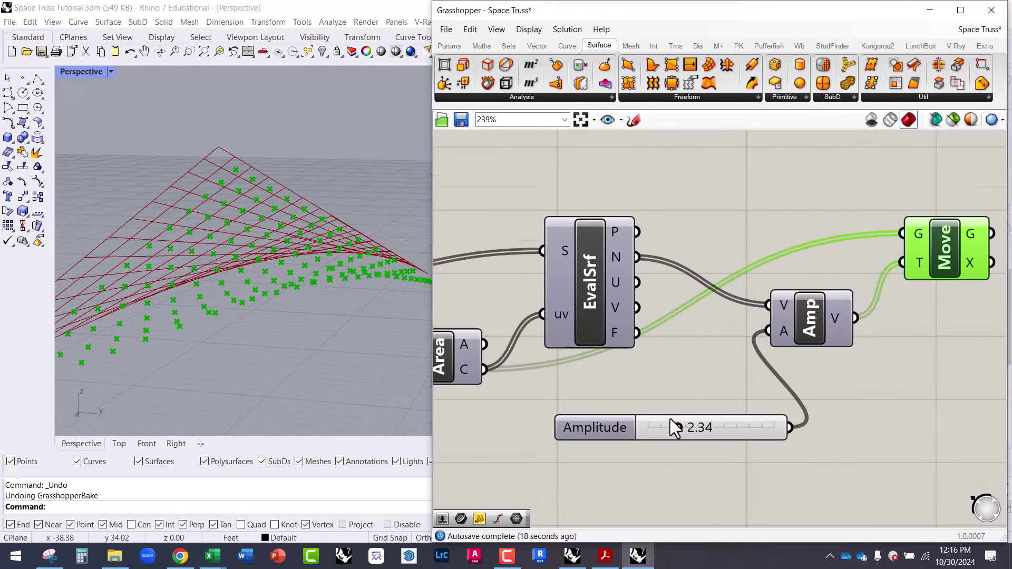
drag(678, 428, 639, 422)
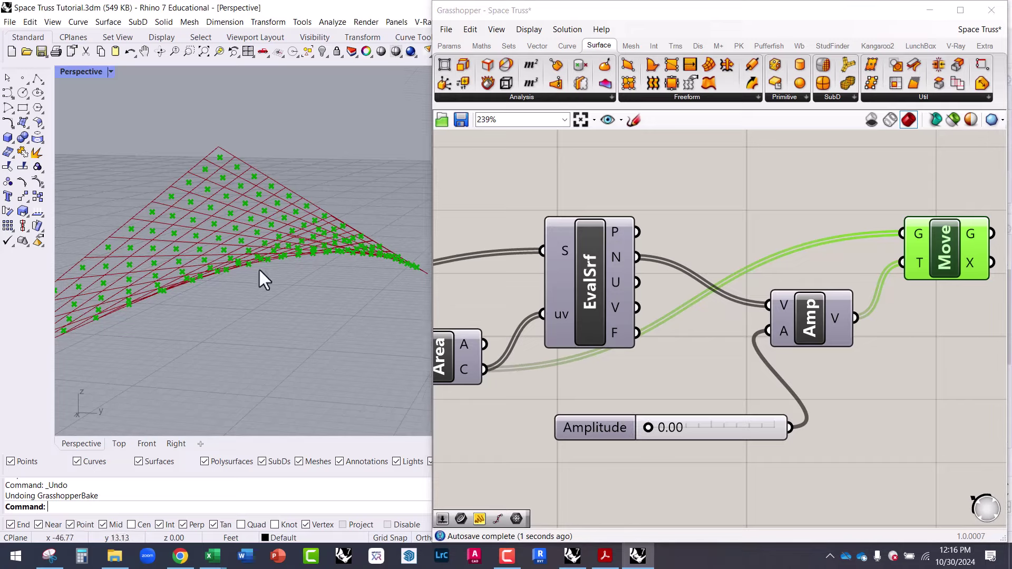
right_drag(260, 278, 337, 253)
scroll(300, 294, down, 5)
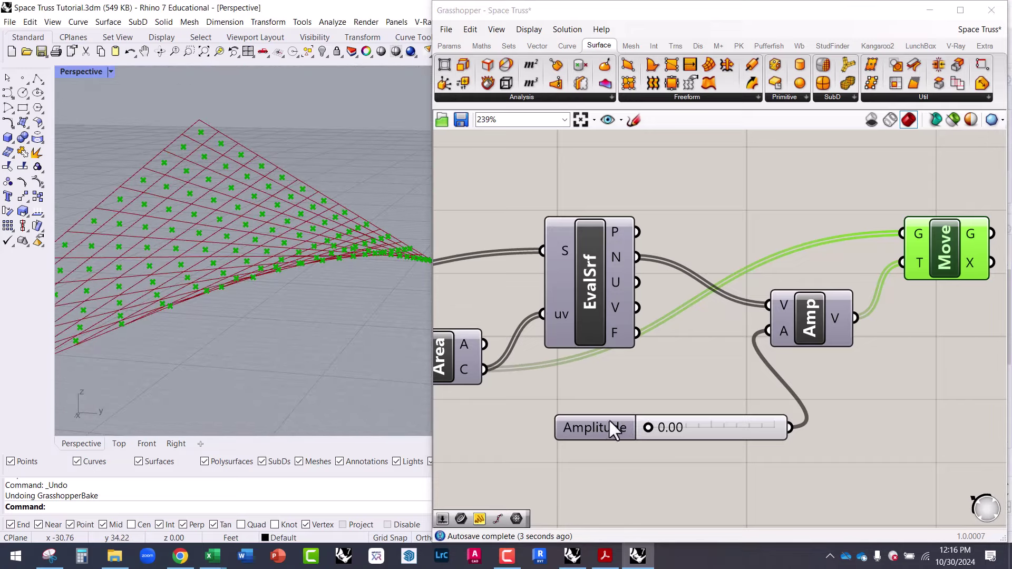
mouse_move(648, 428)
mouse_down()
mouse_move(694, 429)
mouse_move(635, 422)
mouse_move(667, 428)
mouse_up()
right_drag(693, 304, 580, 318)
Add a Line SDL component and arrange it above the Move component, to the upper right of Amplitude.
click(631, 203)
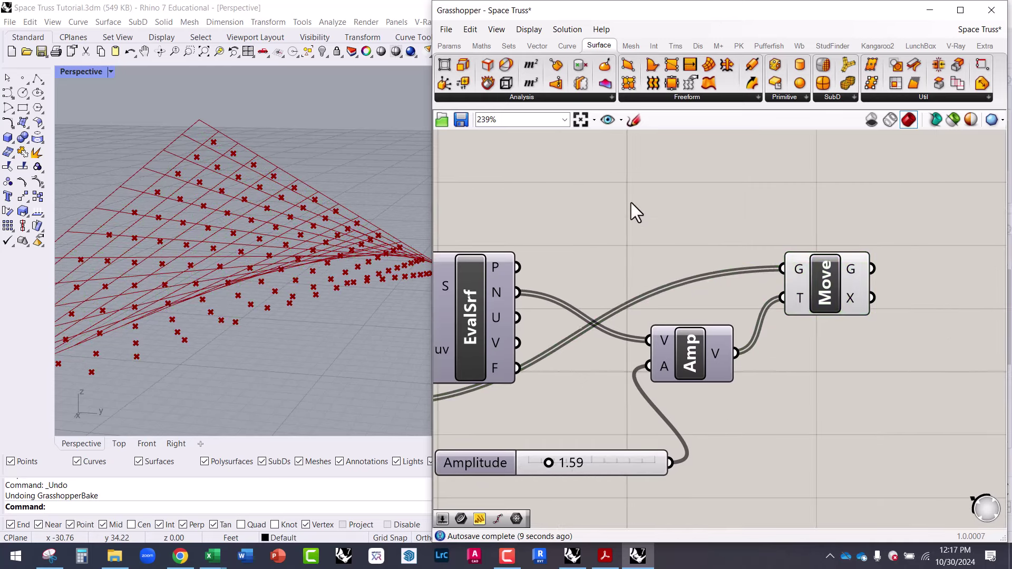
double_click(631, 203)
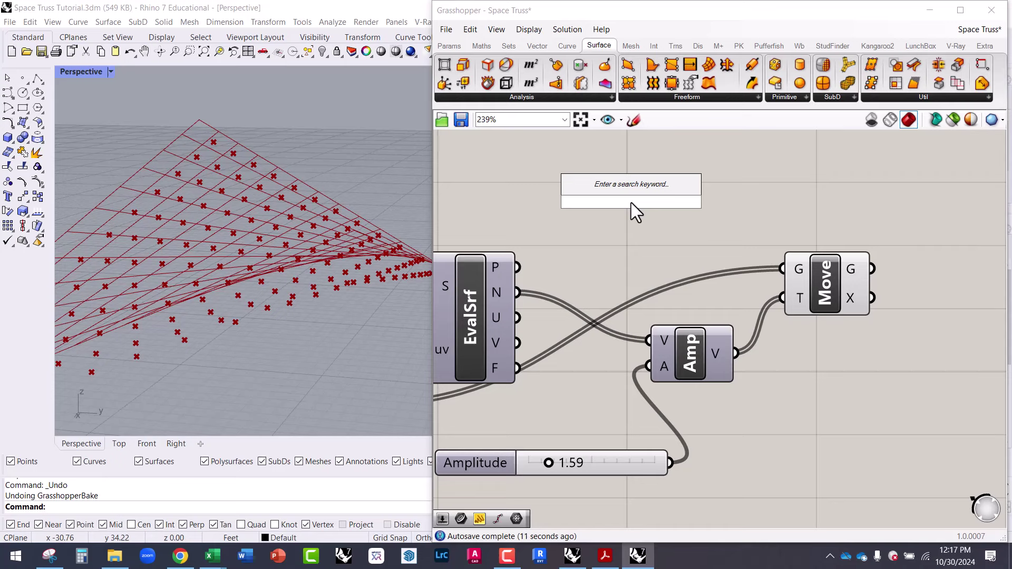
text(line)
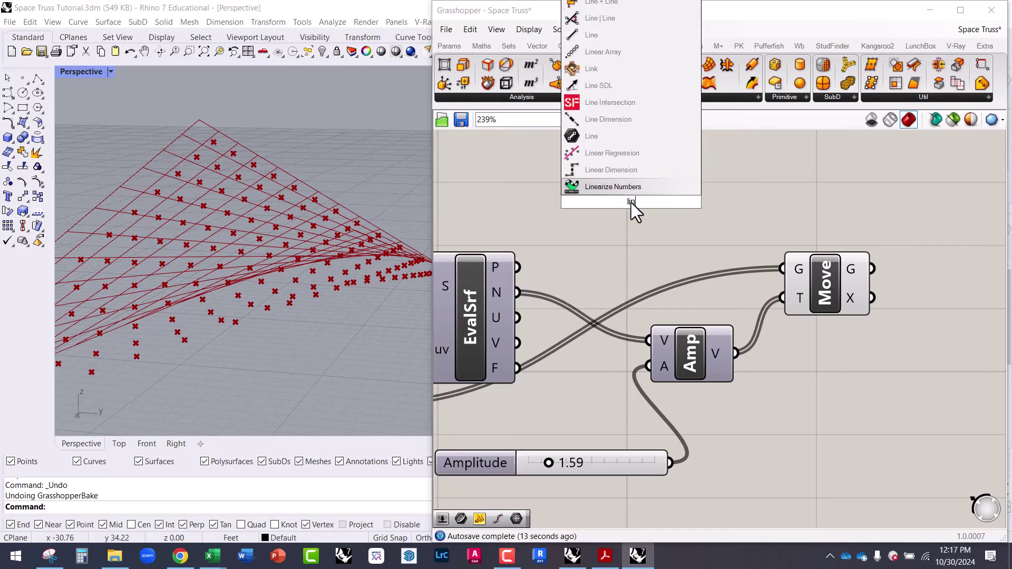
click(618, 156)
drag(615, 172, 705, 194)
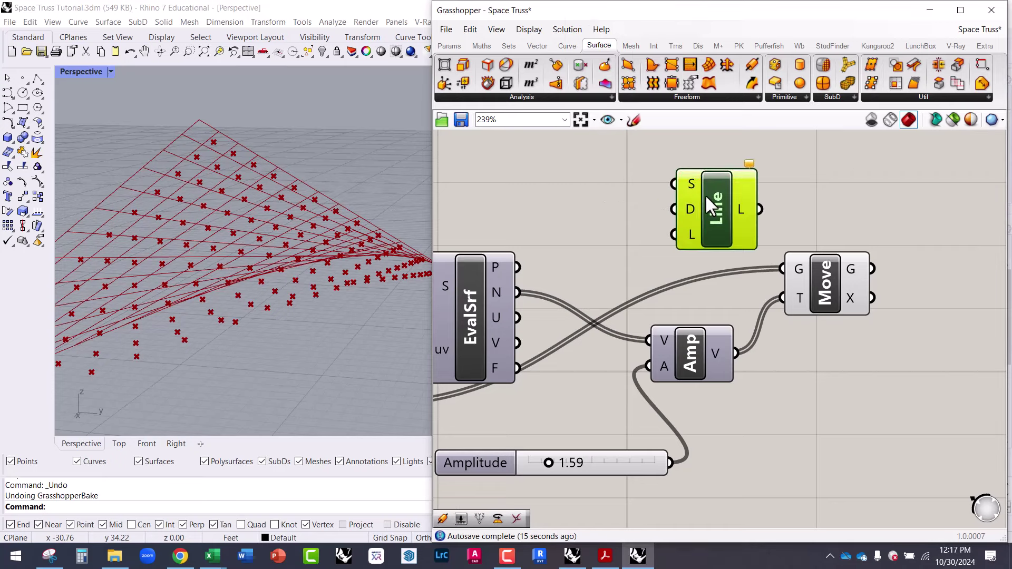
scroll(714, 209, down, 1)
drag(782, 268, 849, 336)
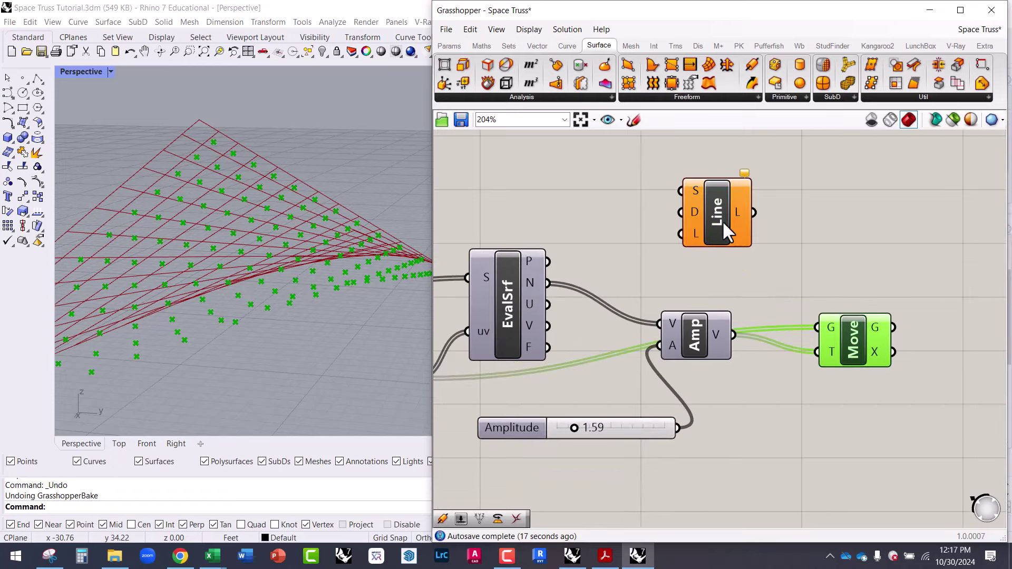
drag(722, 221, 743, 258)
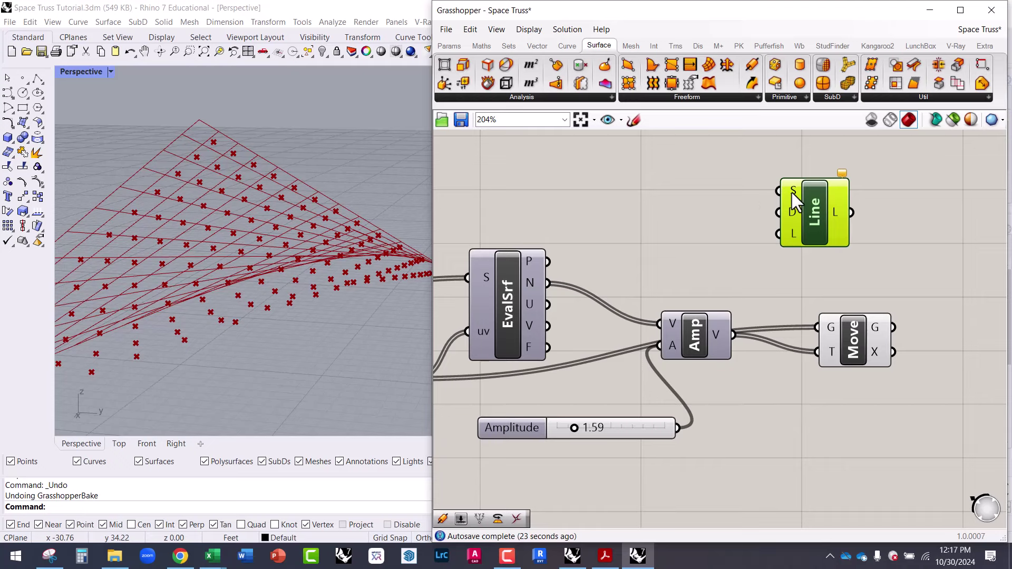
Wire Area's C output to Line SDL's S, Evaluate Surface's N output to its D, and the Amplitude slider to its L.
scroll(793, 214, down, 1)
drag(791, 191, 564, 316)
scroll(792, 214, down, 2)
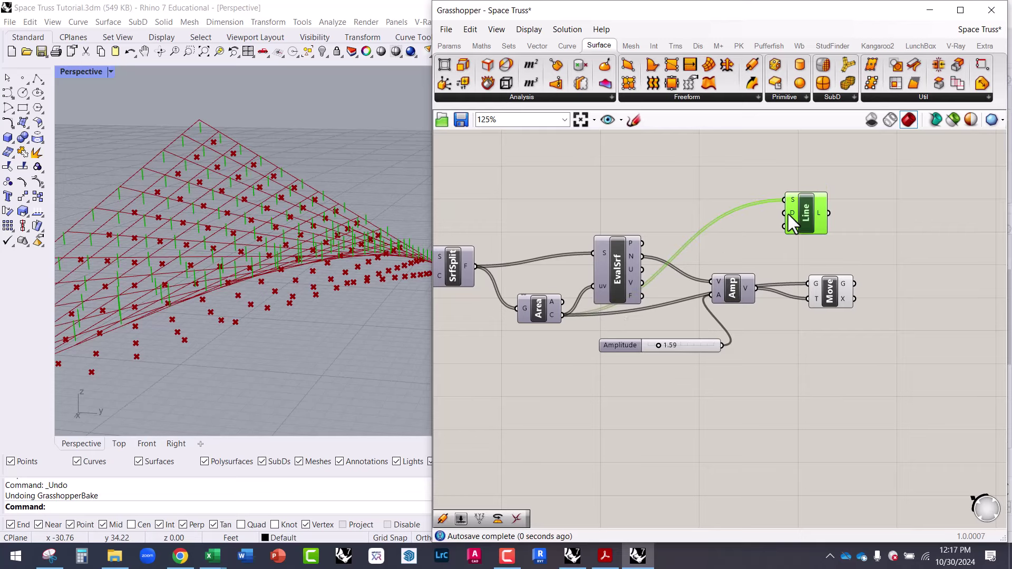
drag(789, 214, 643, 257)
scroll(779, 233, up, 2)
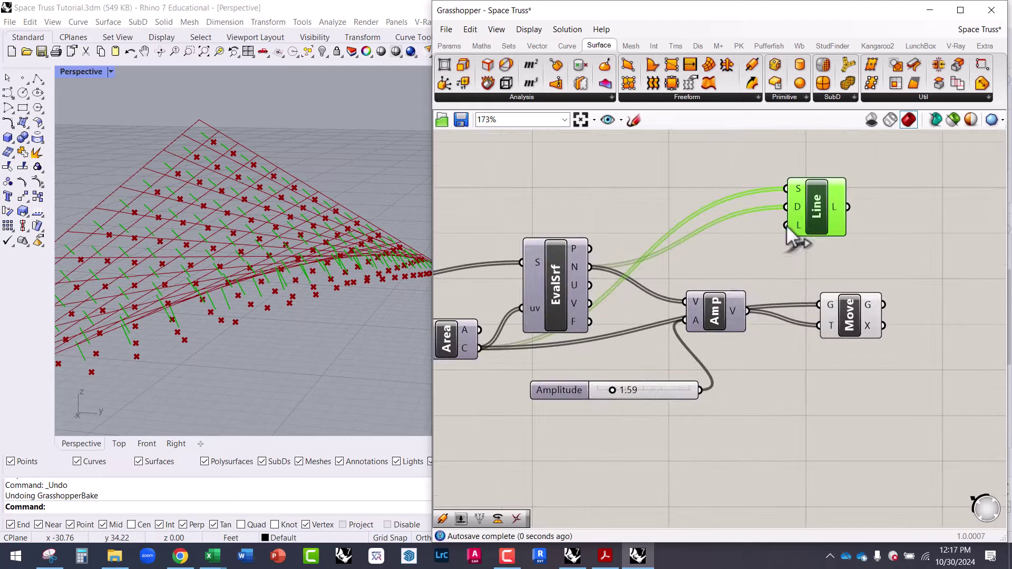
drag(787, 226, 700, 389)
Inspect the normal lines against the moved points and set the Amplitude slider to 1.24.
right_drag(388, 284, 323, 271)
scroll(323, 253, up, 5)
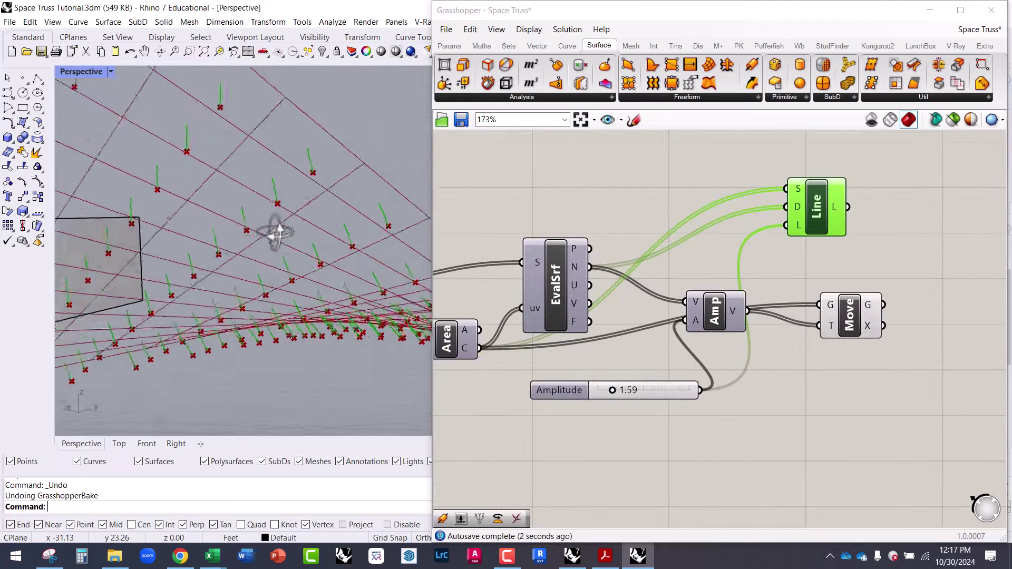
scroll(259, 248, down, 5)
right_drag(277, 232, 178, 260)
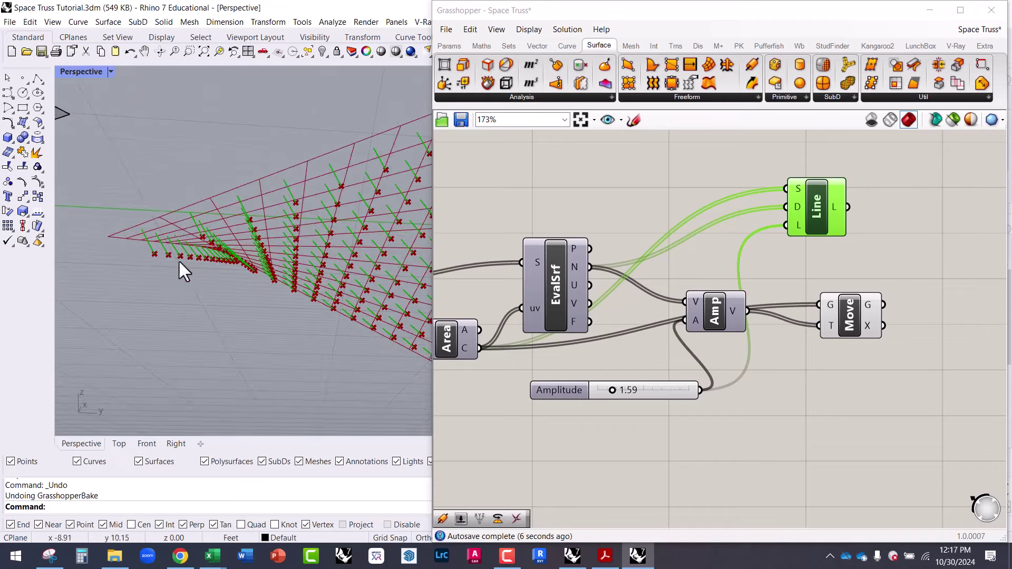
right_drag(294, 210, 273, 279)
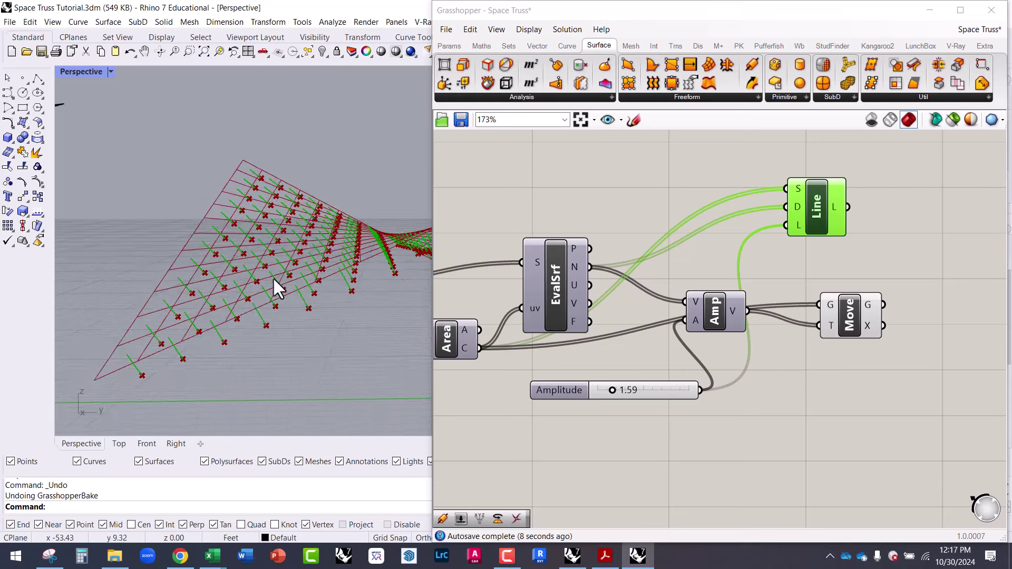
scroll(273, 277, up, 2)
mouse_move(611, 390)
mouse_down()
mouse_move(625, 391)
mouse_move(602, 389)
mouse_up()
right_drag(347, 316, 343, 337)
Make room beside Amplitude and insert a Reverse vector component between Amplitude's V output and Move's T input.
right_drag(822, 337, 740, 309)
drag(770, 297, 846, 248)
drag(640, 280, 667, 291)
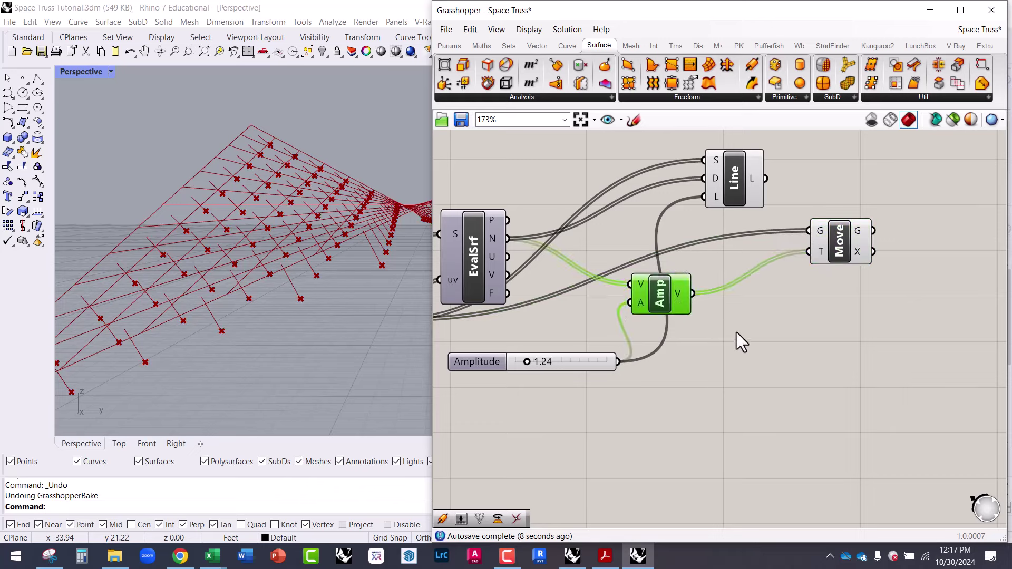
double_click(748, 334)
text(rev)
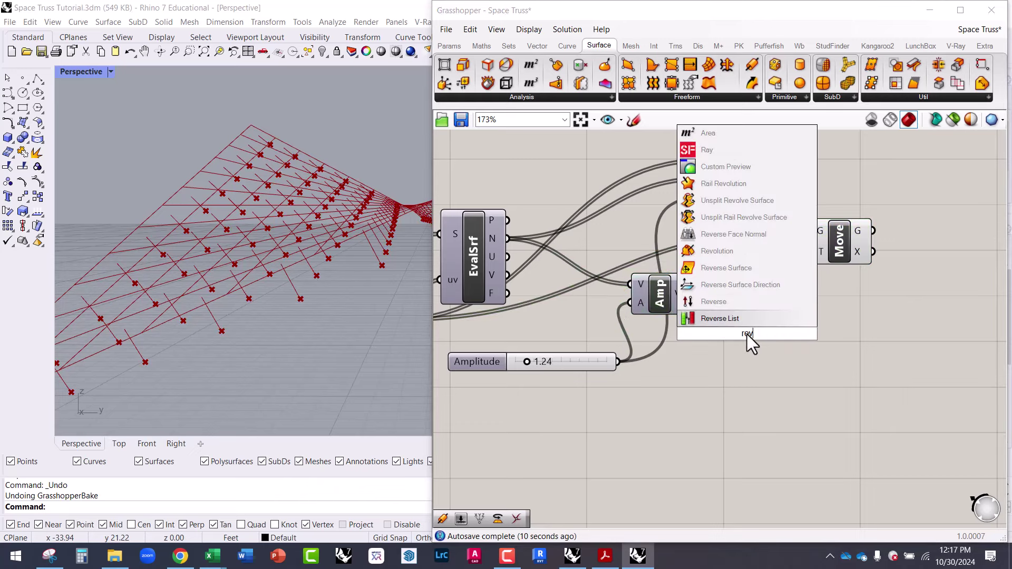
click(740, 316)
drag(717, 335, 693, 294)
drag(778, 333, 809, 253)
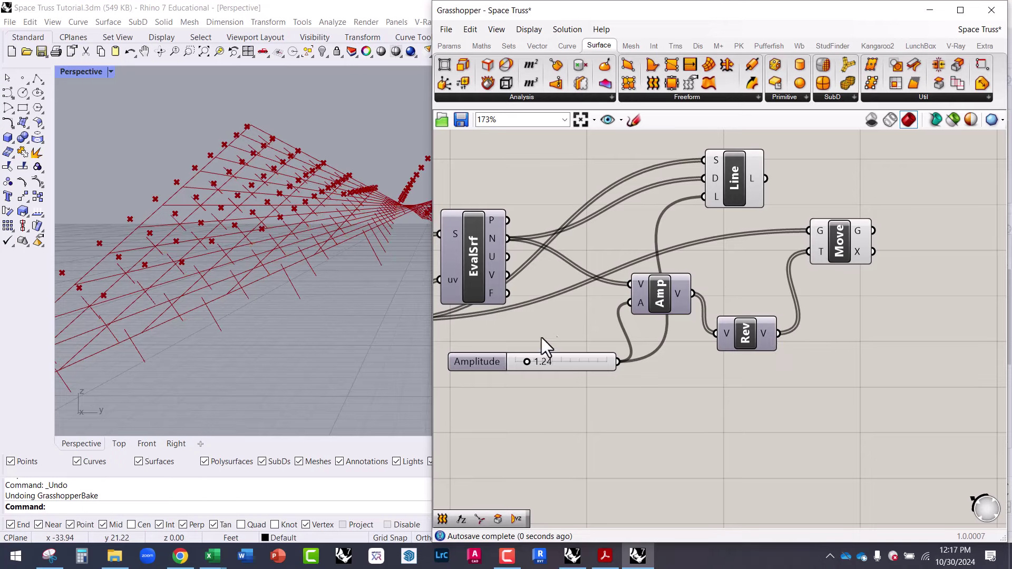
Connect Reverse's V output to Line SDL's D input with the Amplitude slider feeding L, and shift Move further right.
click(764, 336)
drag(761, 330, 807, 157)
click(736, 181)
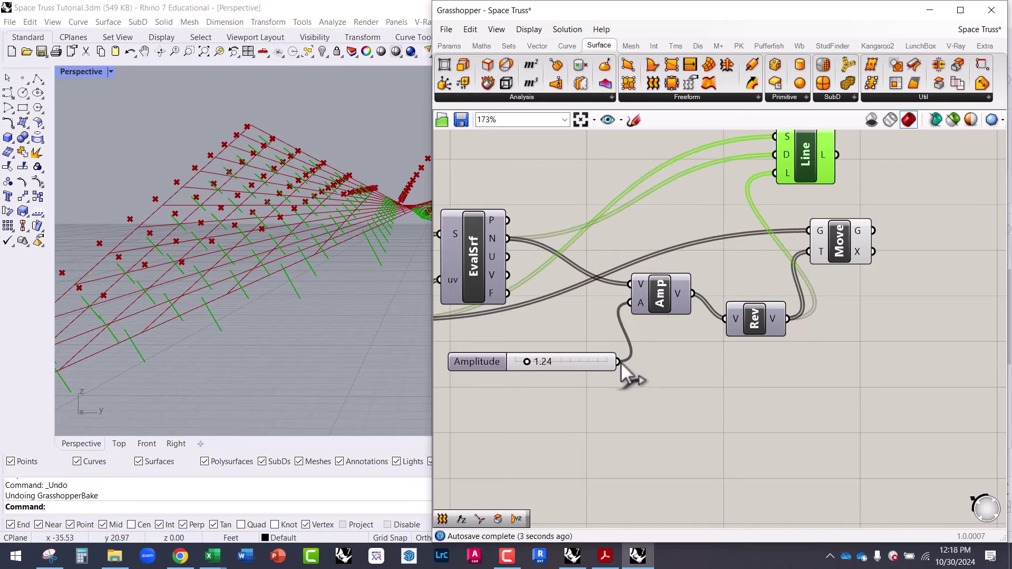
drag(621, 362, 782, 337)
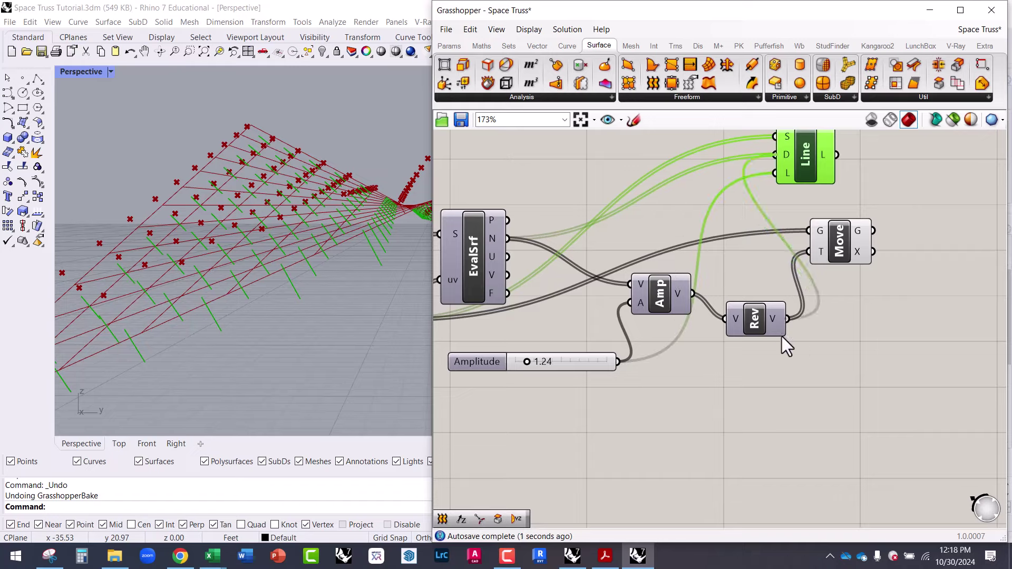
drag(835, 224, 900, 258)
scroll(322, 264, up, 5)
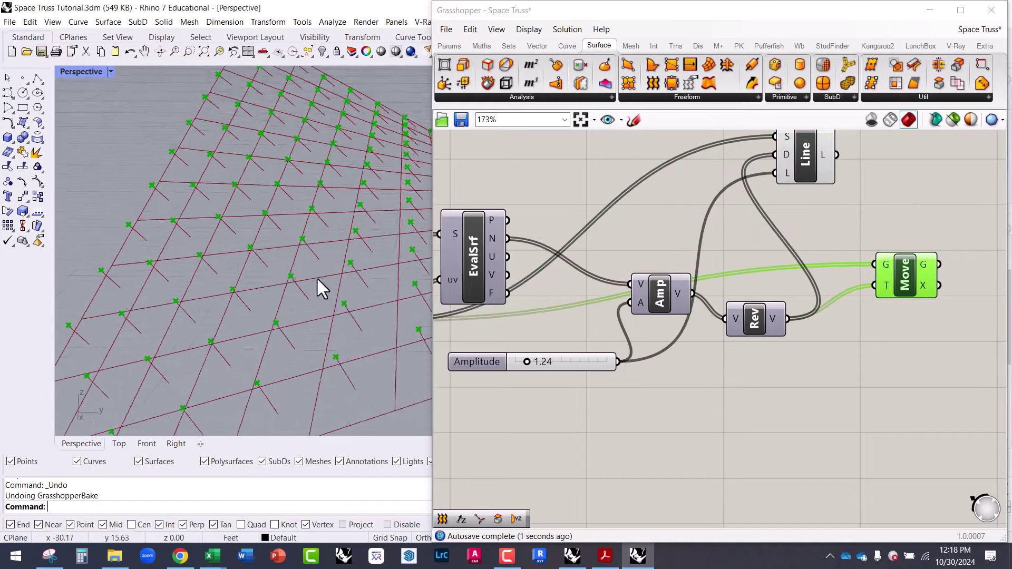
scroll(322, 269, down, 3)
Try the Amplitude slider at 0.89 and set it to 1.47 while checking the reversed lines and points.
drag(527, 362, 523, 358)
right_drag(295, 263, 334, 280)
scroll(334, 280, up, 3)
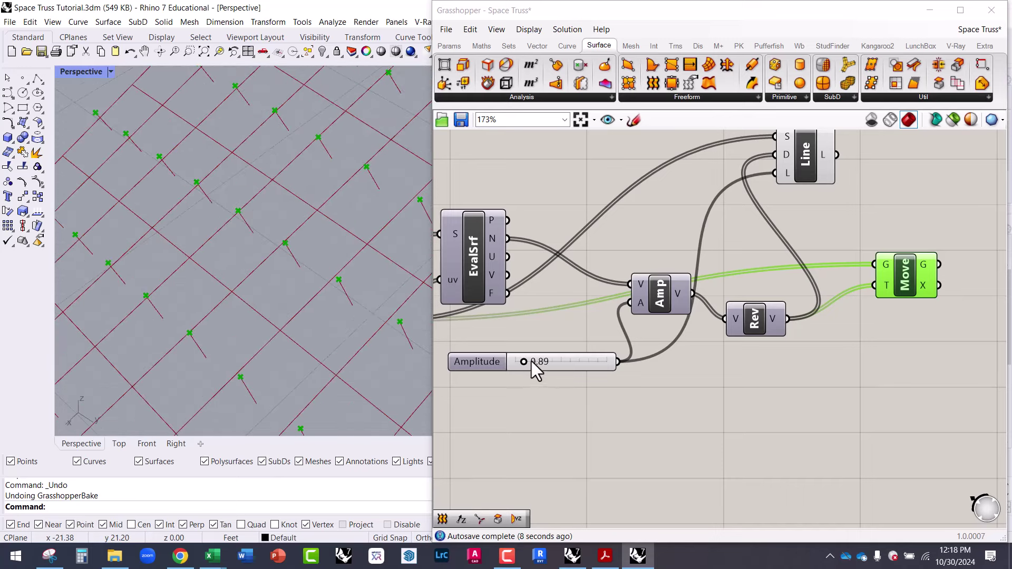
drag(523, 361, 529, 362)
right_drag(339, 312, 321, 228)
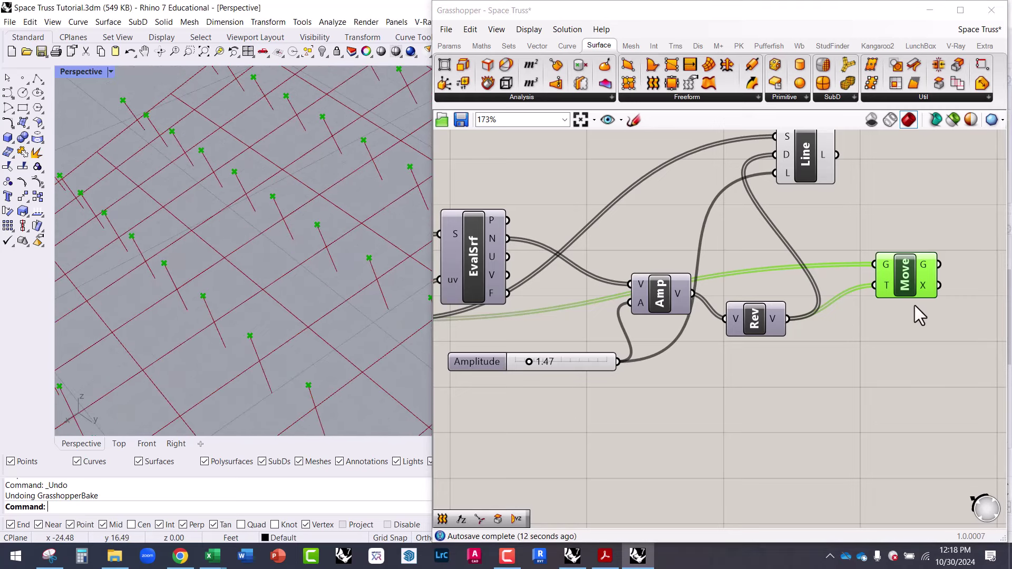
right_drag(784, 220, 751, 271)
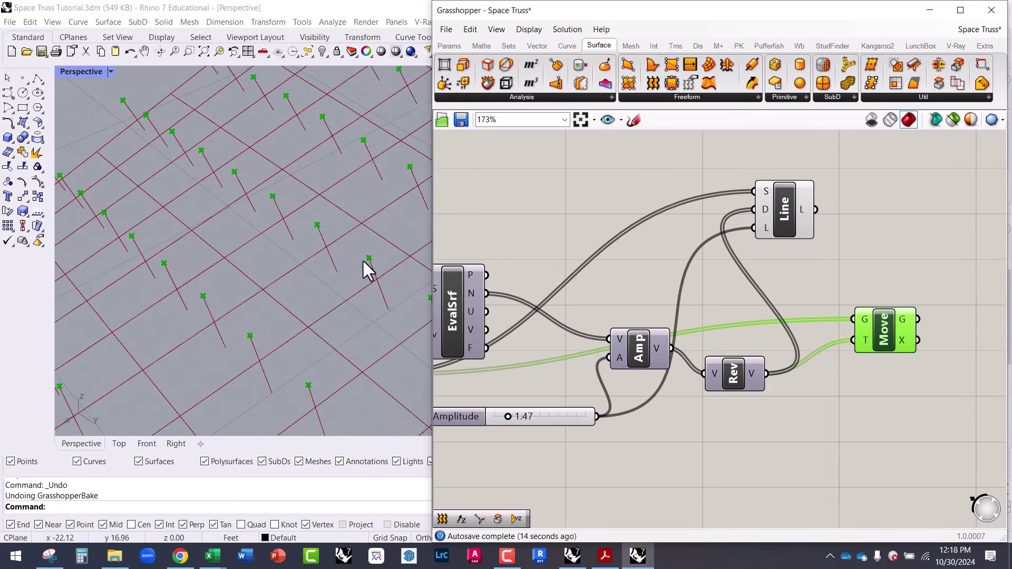
right_drag(367, 274, 364, 295)
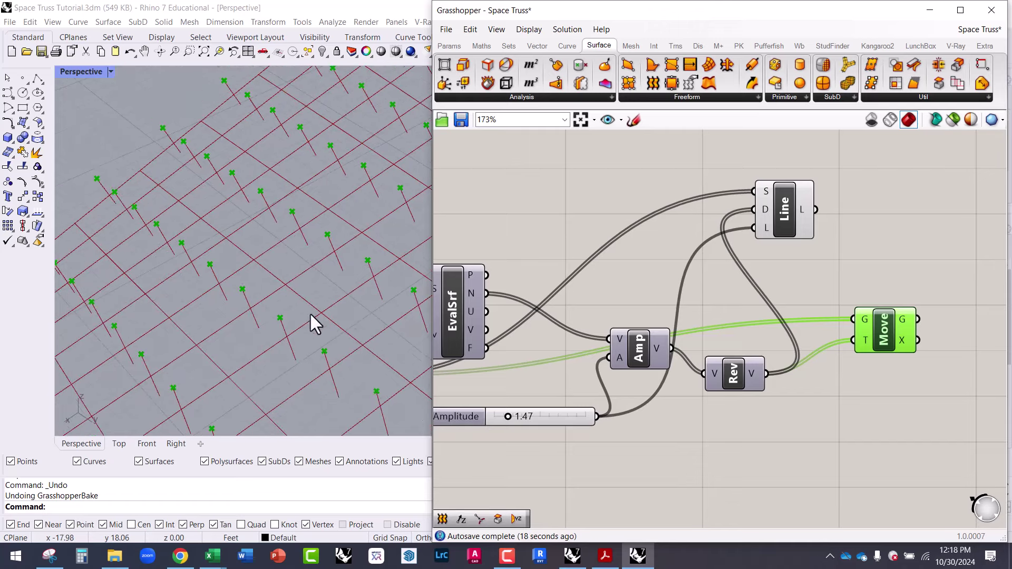
shift+right_drag(309, 312, 338, 341)
scroll(388, 306, up, 5)
right_drag(867, 381, 765, 364)
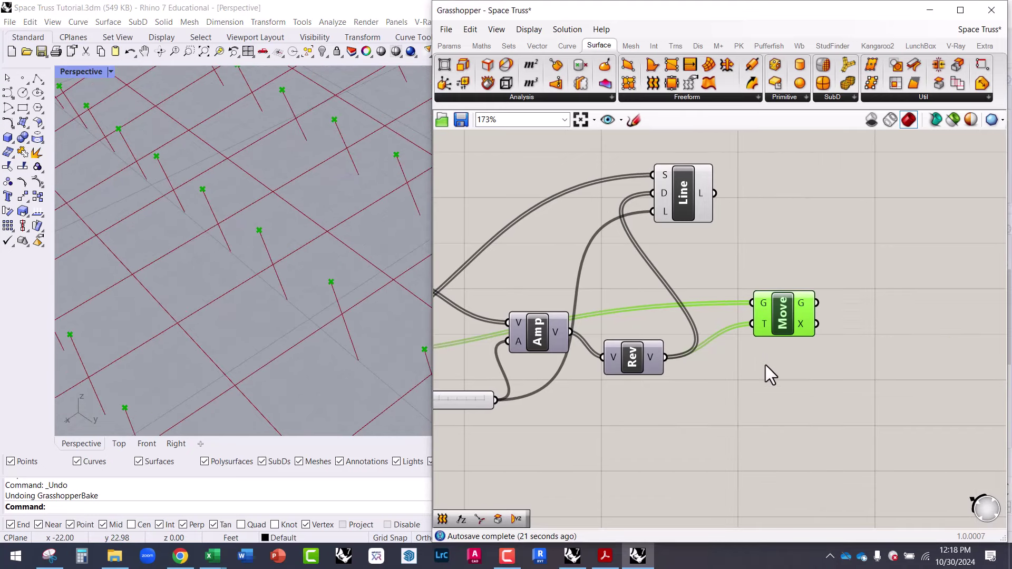
Add a two-point Line component beside Move and connect Move's G output to its A input.
double_click(796, 395)
text(lin)
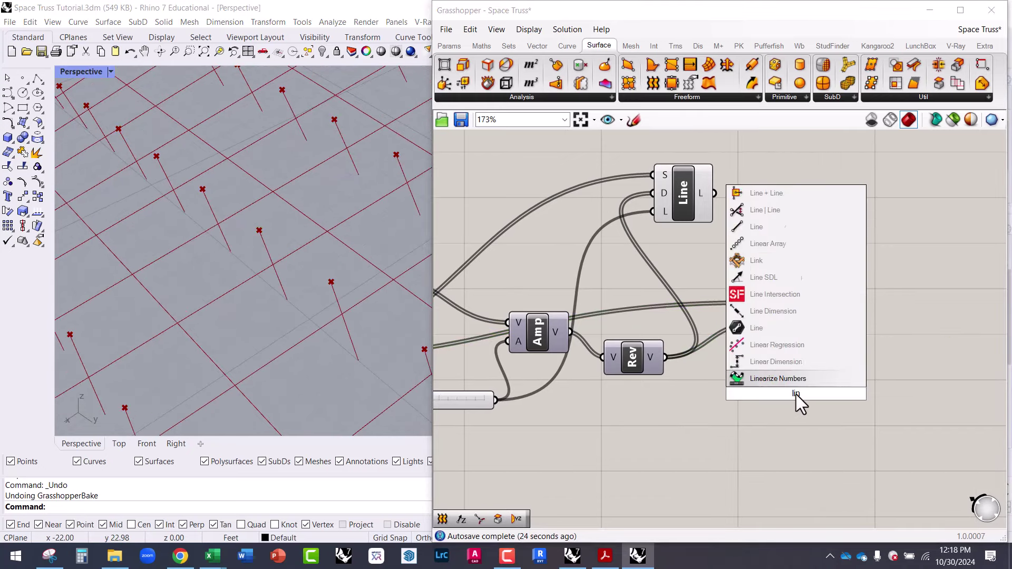
text(e)
click(782, 363)
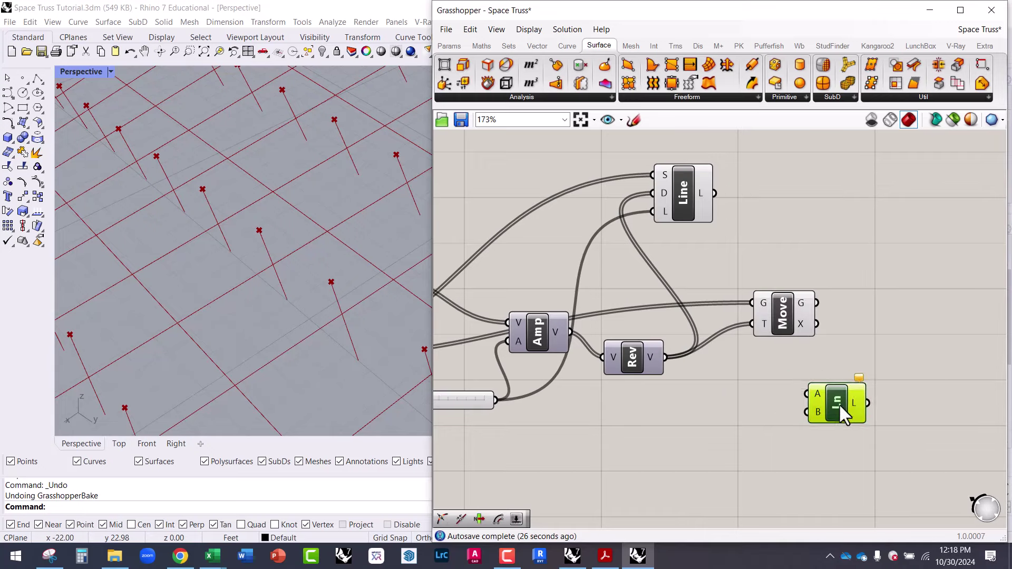
right_drag(819, 394, 777, 339)
scroll(812, 311, down, 2)
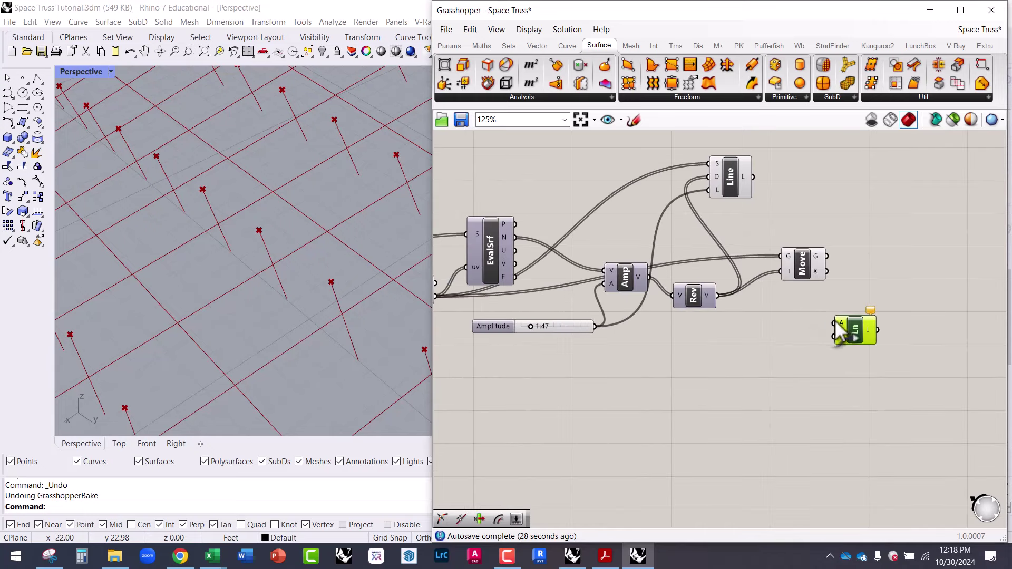
scroll(840, 328, up, 3)
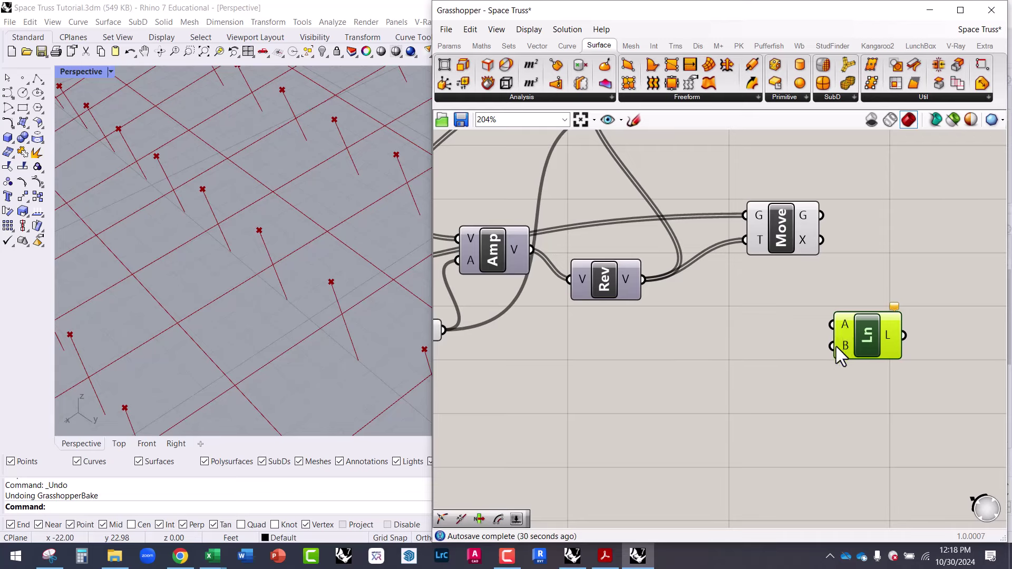
drag(832, 327, 777, 237)
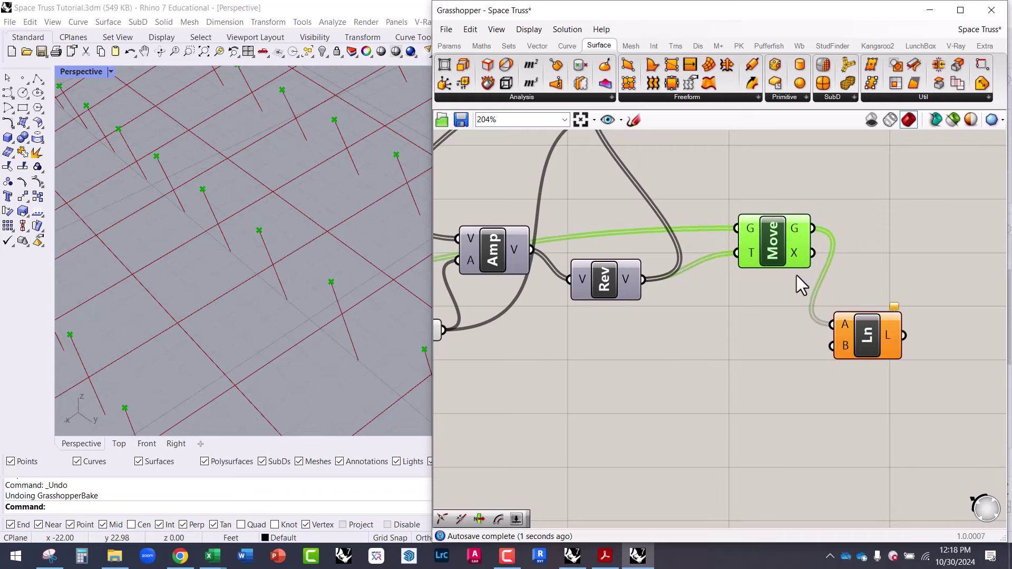
Add a Deconstruct Brep component below the Amplitude slider and feed Surface Split's F output into its B input.
scroll(869, 318, down, 3)
right_drag(660, 340, 801, 309)
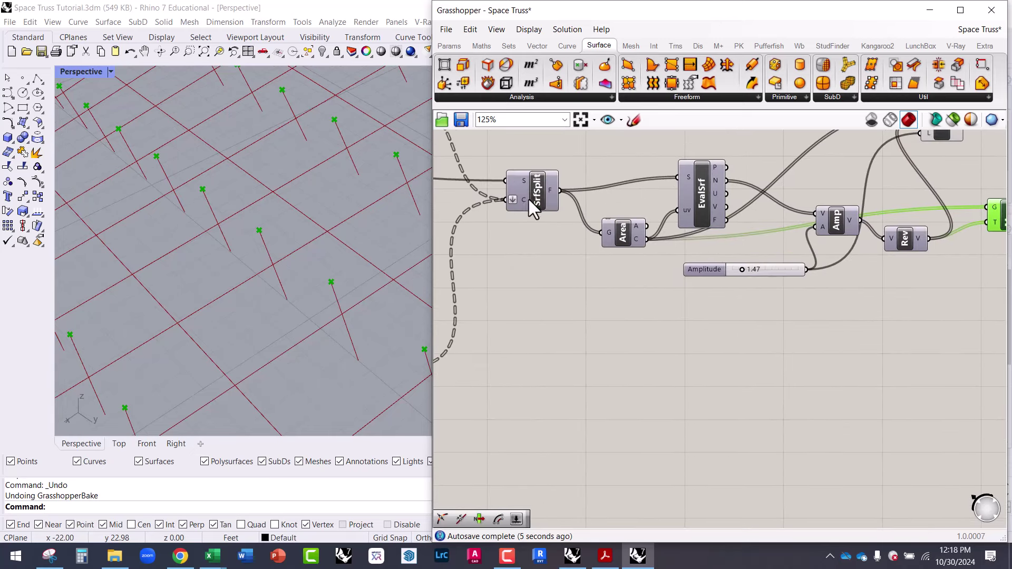
mouse_move(529, 199)
mouse_down()
mouse_move(551, 207)
mouse_move(543, 212)
mouse_up()
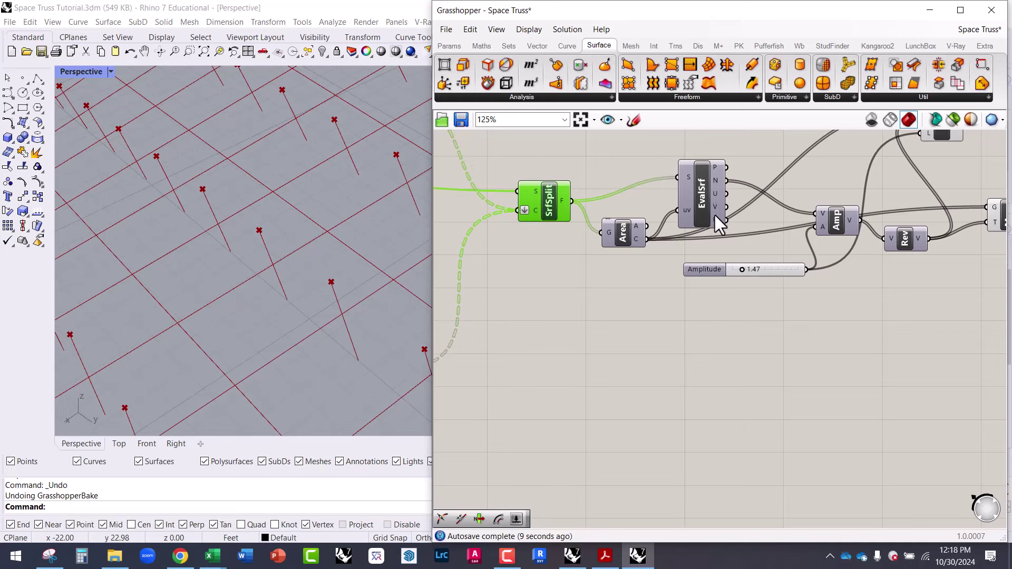
mouse_move(716, 220)
double_click(588, 322)
text(decon)
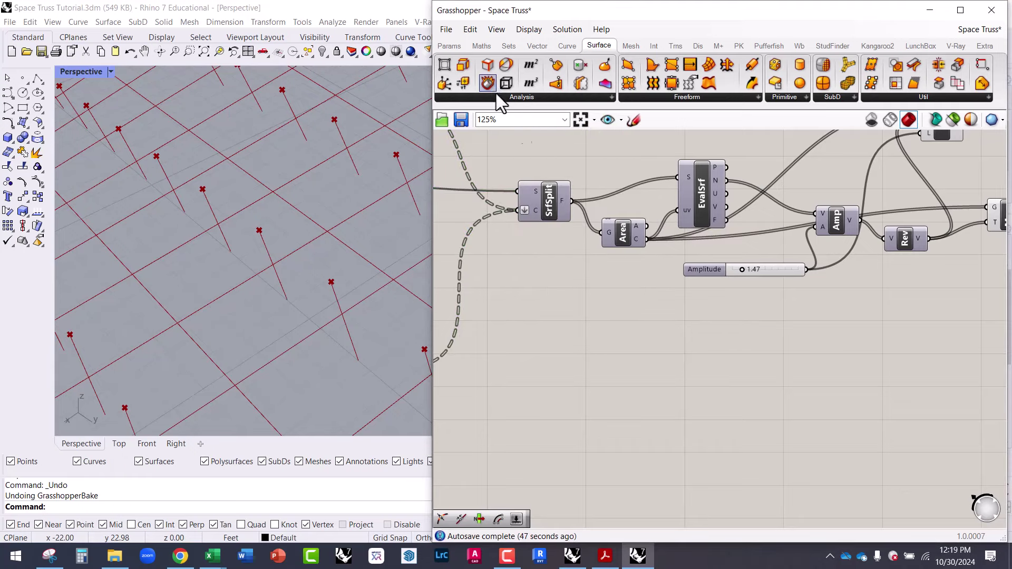
drag(488, 83, 747, 349)
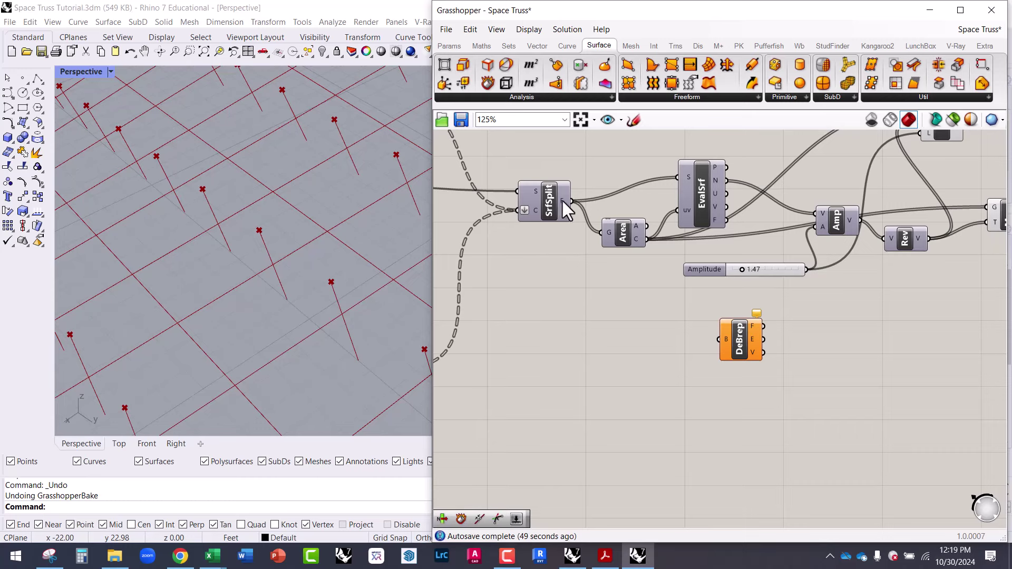
drag(571, 200, 652, 391)
scroll(655, 406, up, 2)
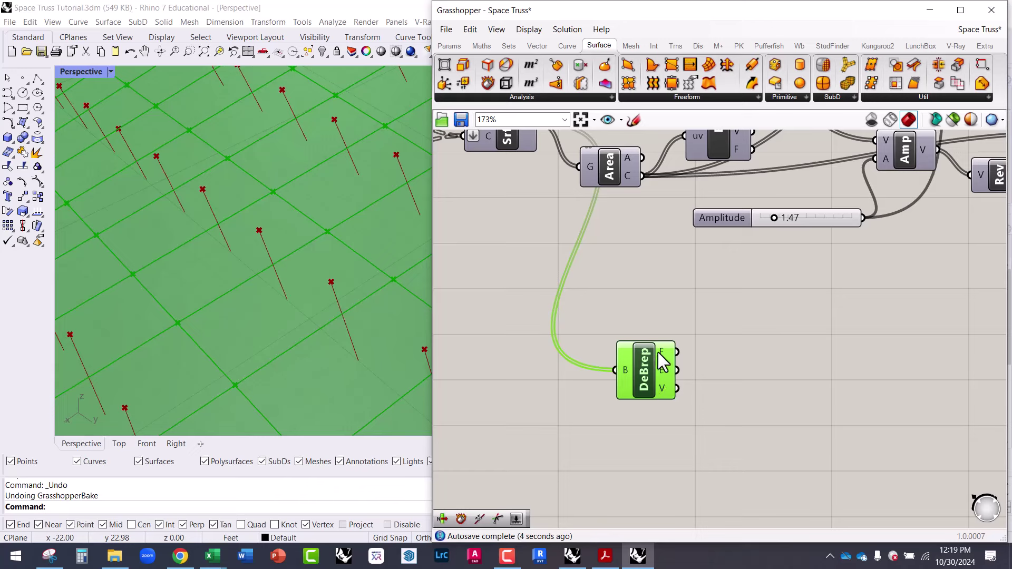
Connect Deconstruct Brep's V output to the B input of the two-point Line component.
mouse_move(663, 353)
mouse_move(665, 395)
scroll(675, 400, down, 4)
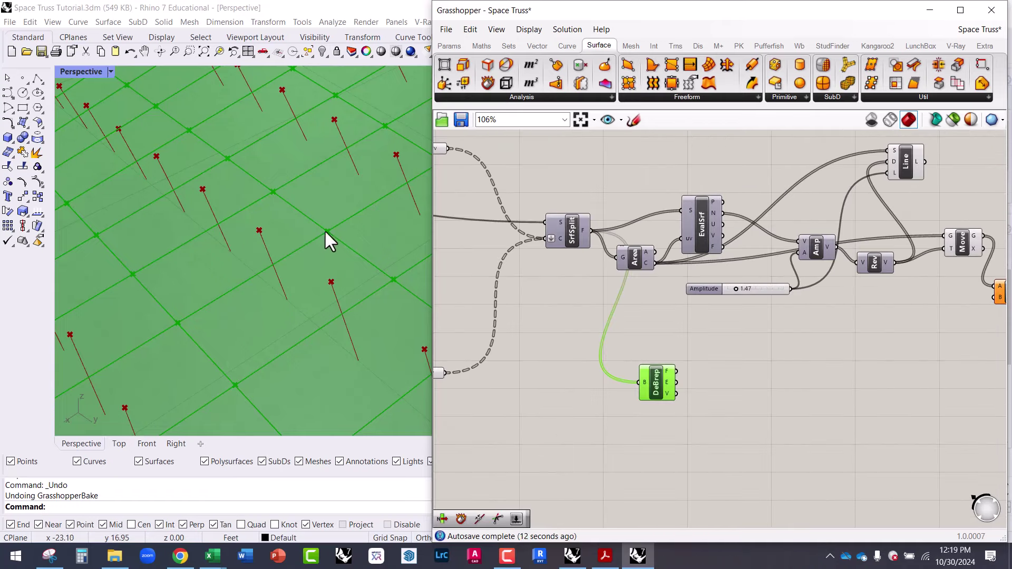
right_drag(637, 398, 535, 373)
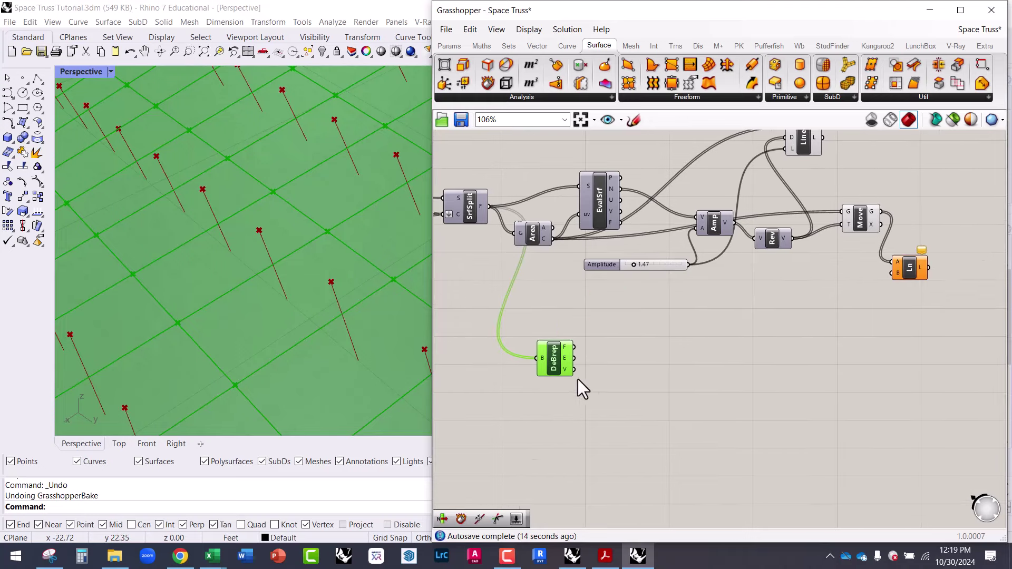
drag(576, 371, 935, 270)
scroll(268, 296, down, 5)
scroll(249, 341, up, 6)
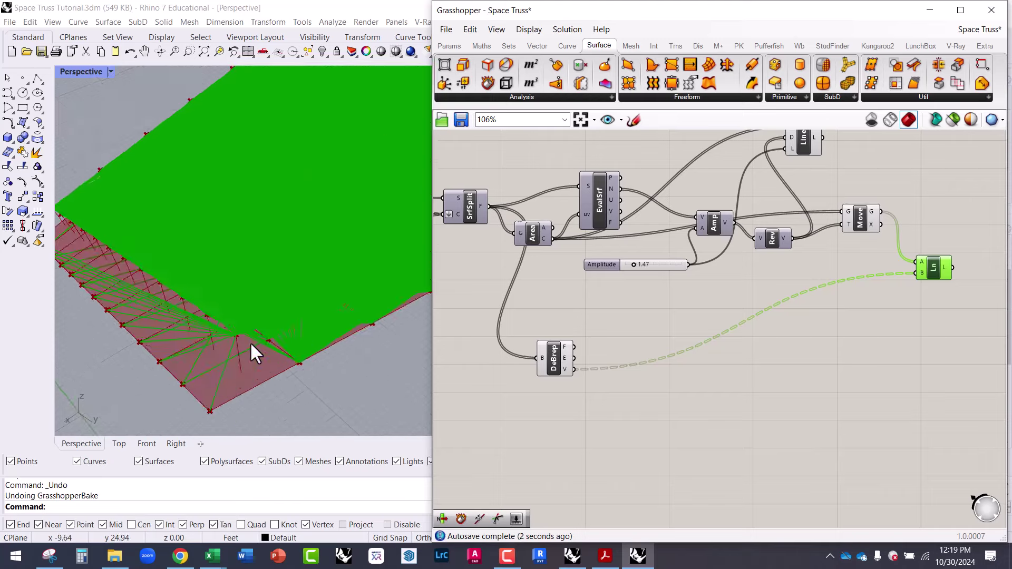
Graft the A input of the two-point Line component and nudge Line and Move for spacing.
scroll(230, 337, down, 2)
scroll(791, 313, up, 4)
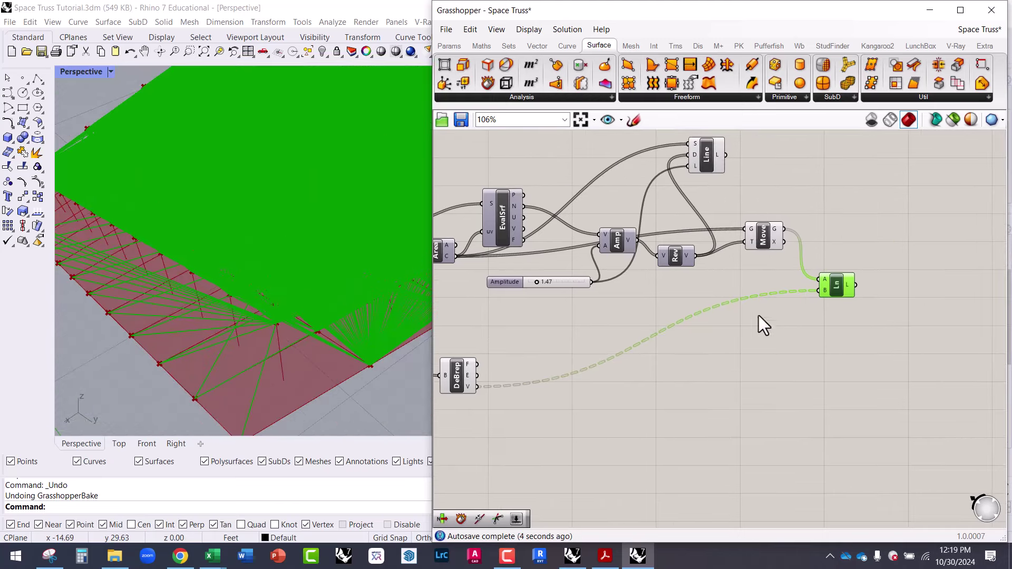
right_click(824, 276)
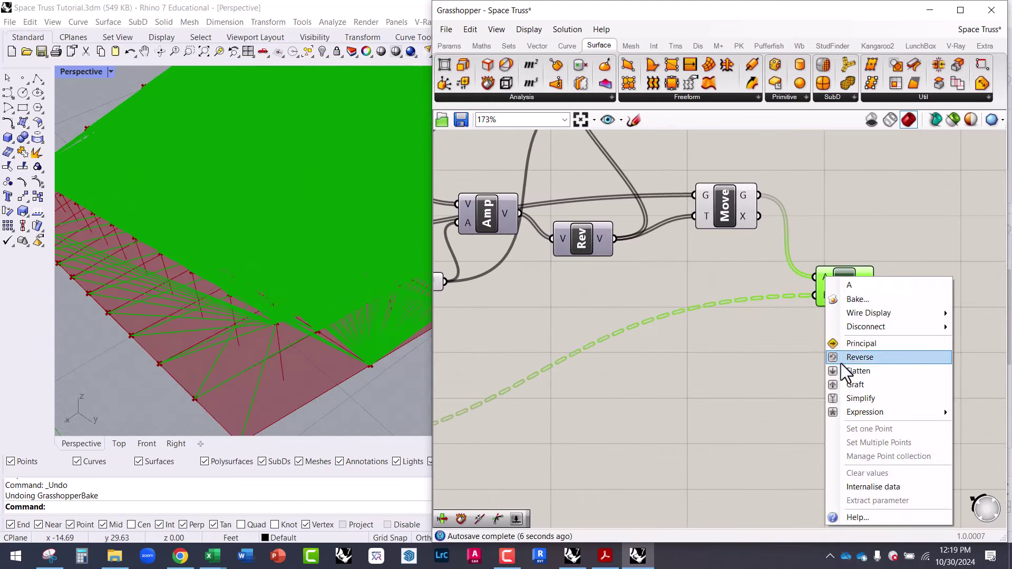
click(852, 384)
drag(825, 285, 846, 272)
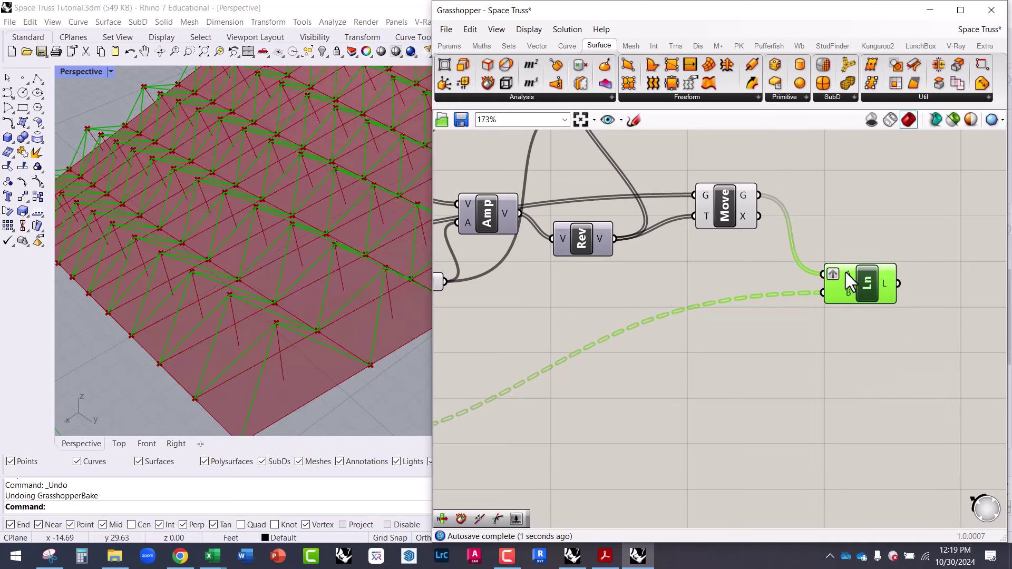
drag(703, 211, 711, 213)
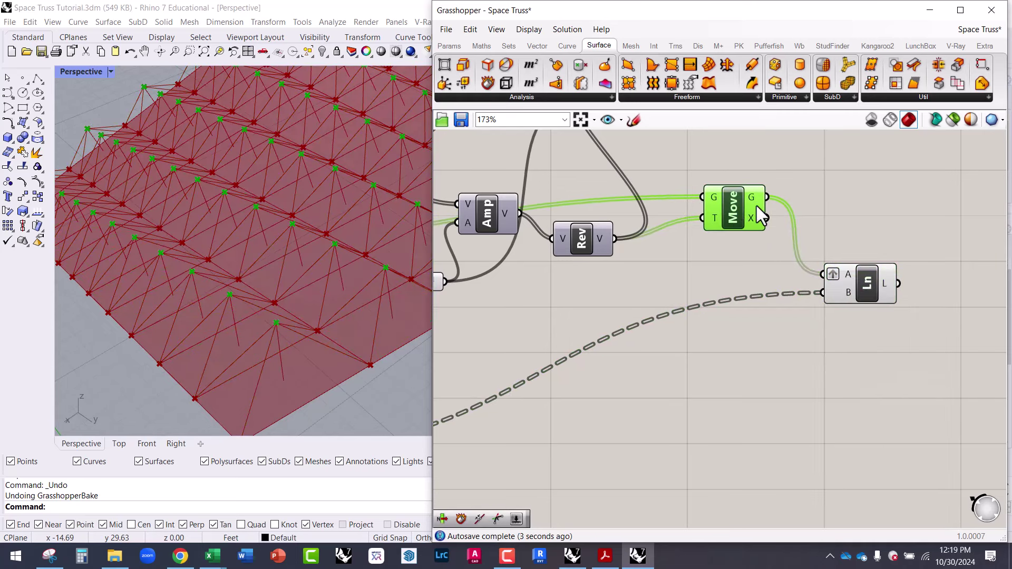
Turn off the preview of the Line SDL component that draws the normal lines.
click(728, 274)
right_drag(391, 284, 340, 309)
right_drag(676, 278, 764, 420)
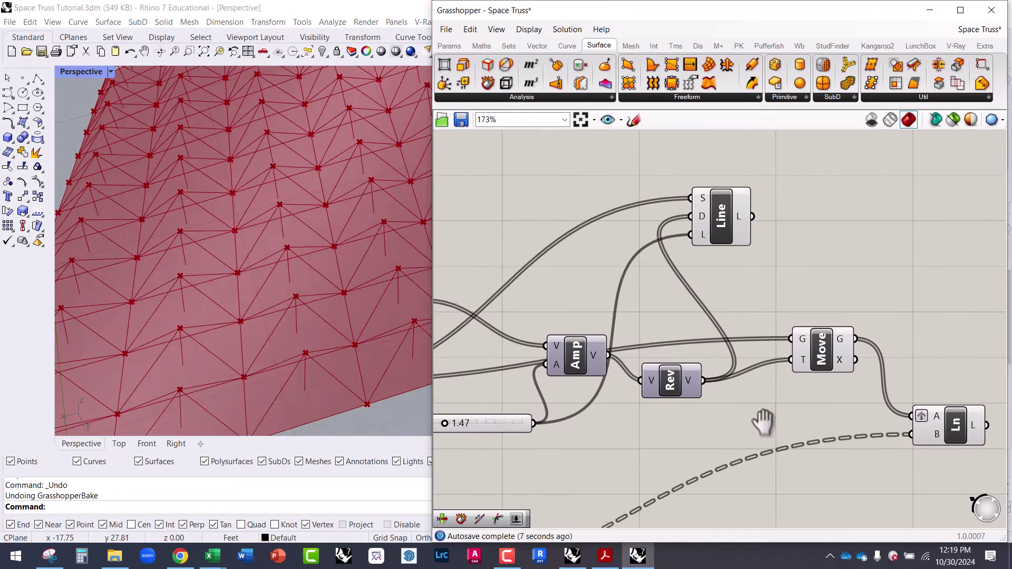
click(735, 225)
right_click(803, 228)
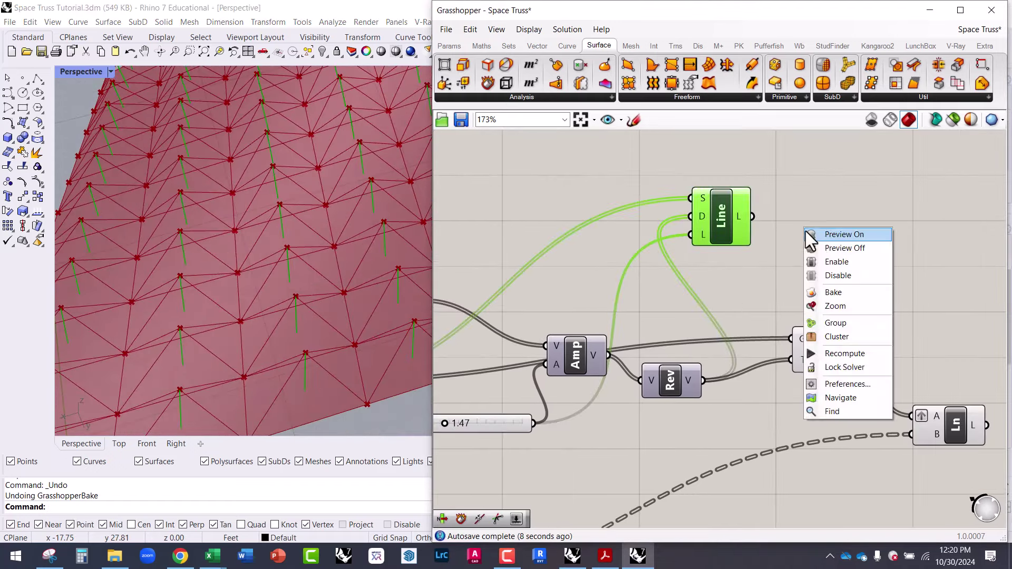
click(843, 251)
Set the Amplitude slider to 1.30 while viewing the truss from the side.
right_drag(375, 257, 211, 222)
right_drag(613, 369, 729, 340)
mouse_move(558, 378)
mouse_down()
mouse_move(567, 379)
mouse_move(556, 378)
mouse_up()
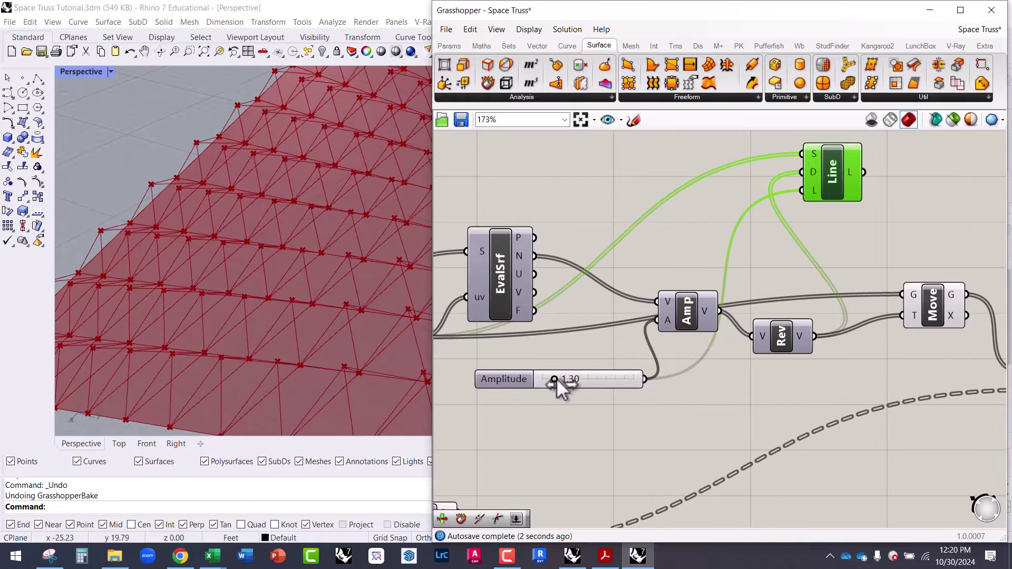
Shift the two-point Line component slightly away from Move and inspect its connecting lines on the surface.
right_drag(764, 407, 581, 387)
scroll(800, 372, up, 1)
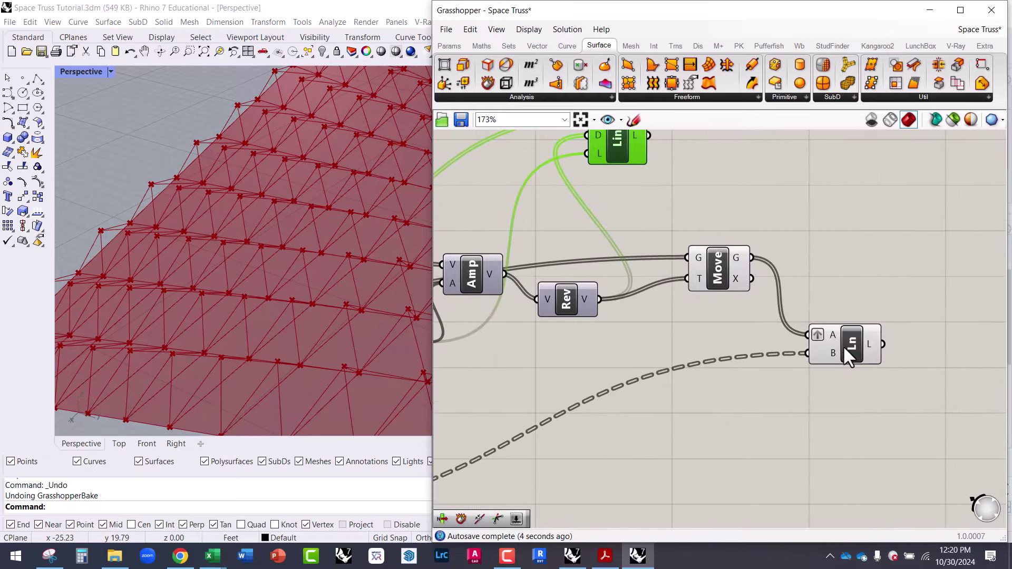
drag(843, 346, 859, 346)
right_drag(316, 327, 283, 323)
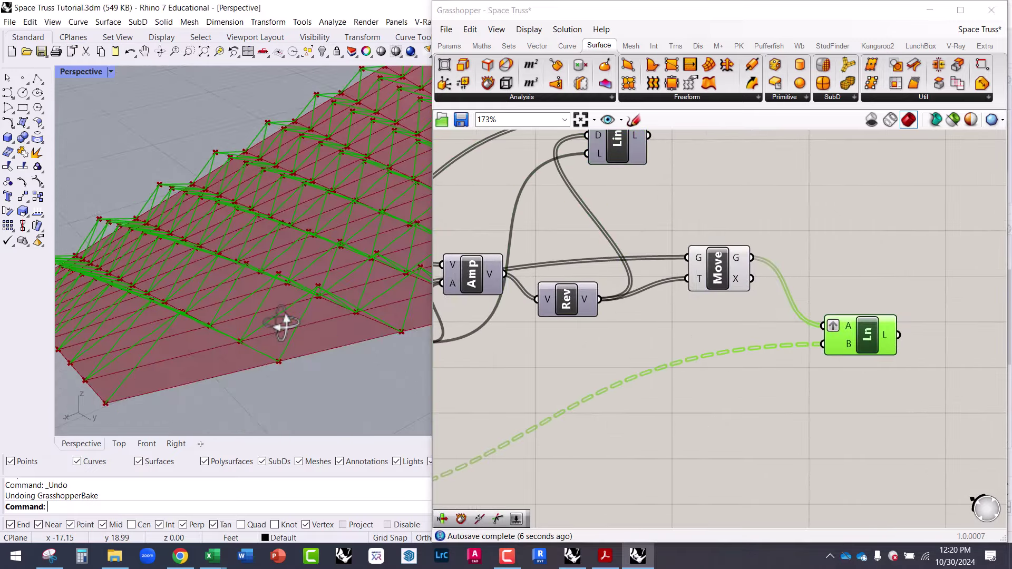
scroll(348, 274, up, 2)
right_drag(346, 248, 234, 309)
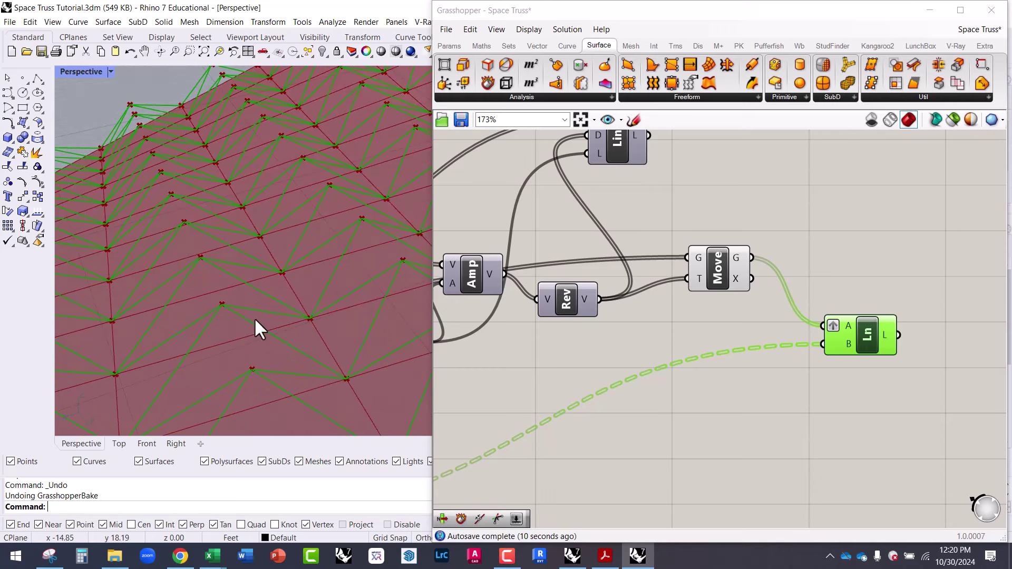
Add a Pipe component after the two-point Line and connect Line's L output to its C input.
right_drag(748, 376, 617, 393)
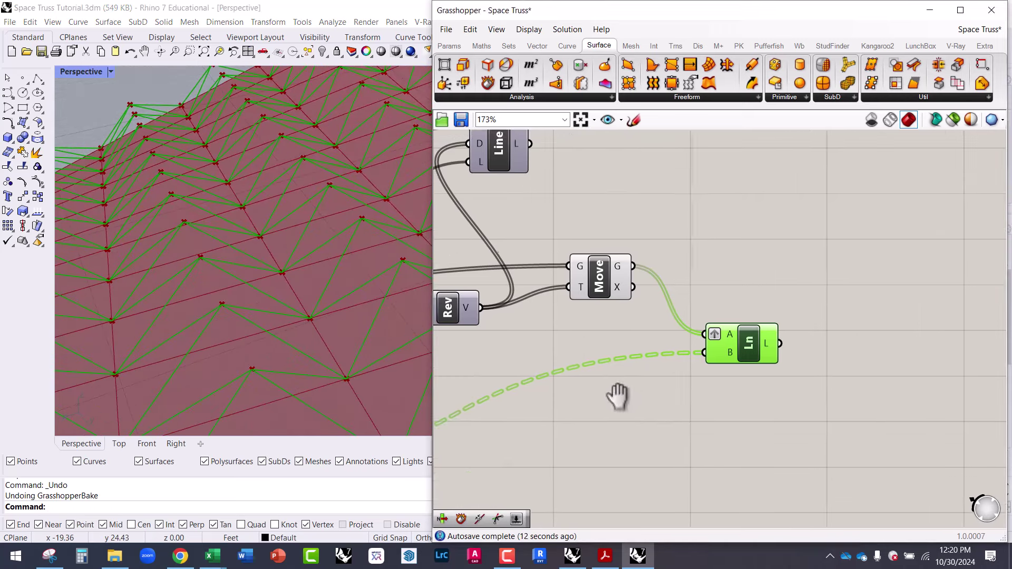
double_click(802, 397)
text(pipe)
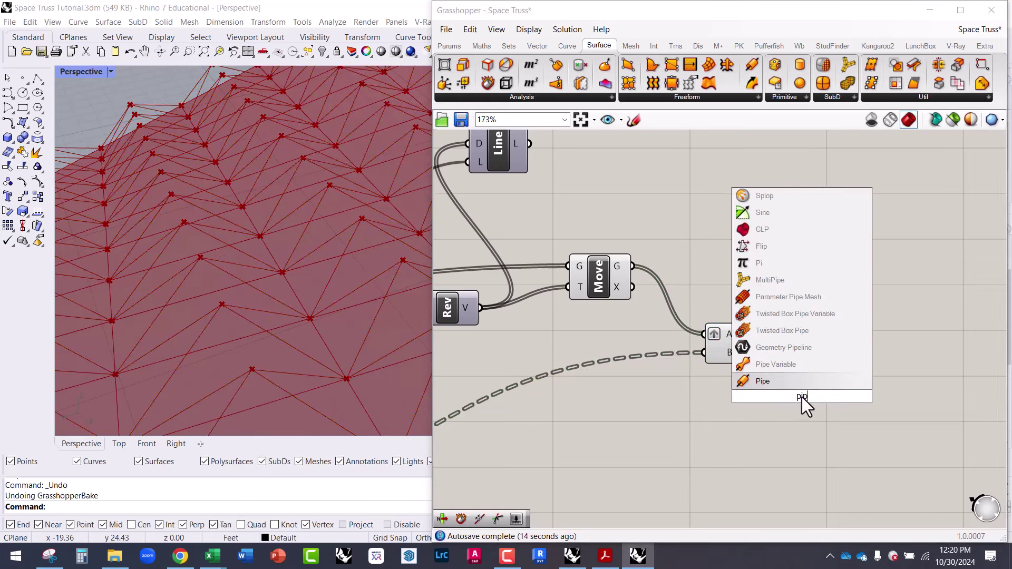
click(789, 384)
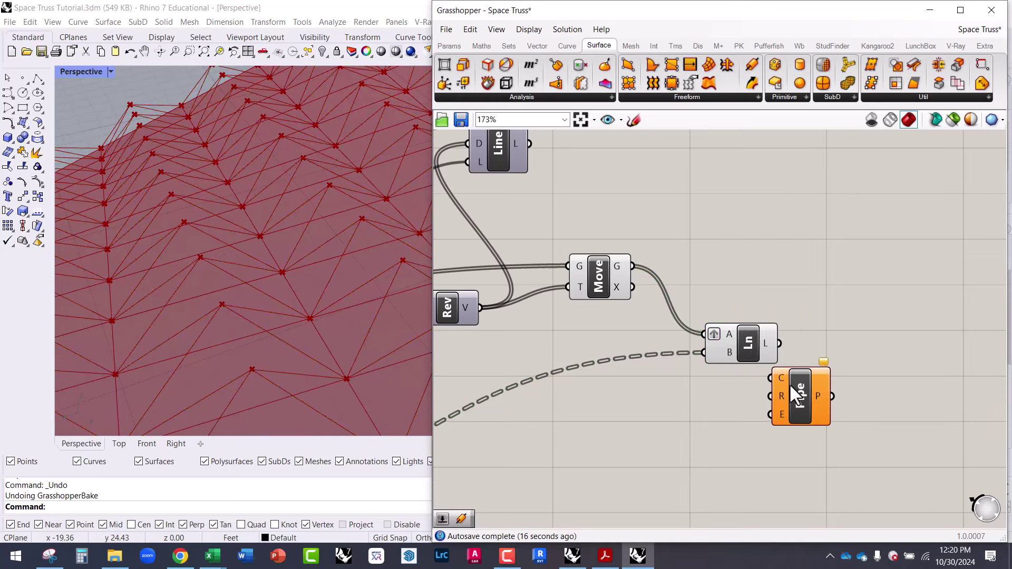
drag(789, 383, 780, 344)
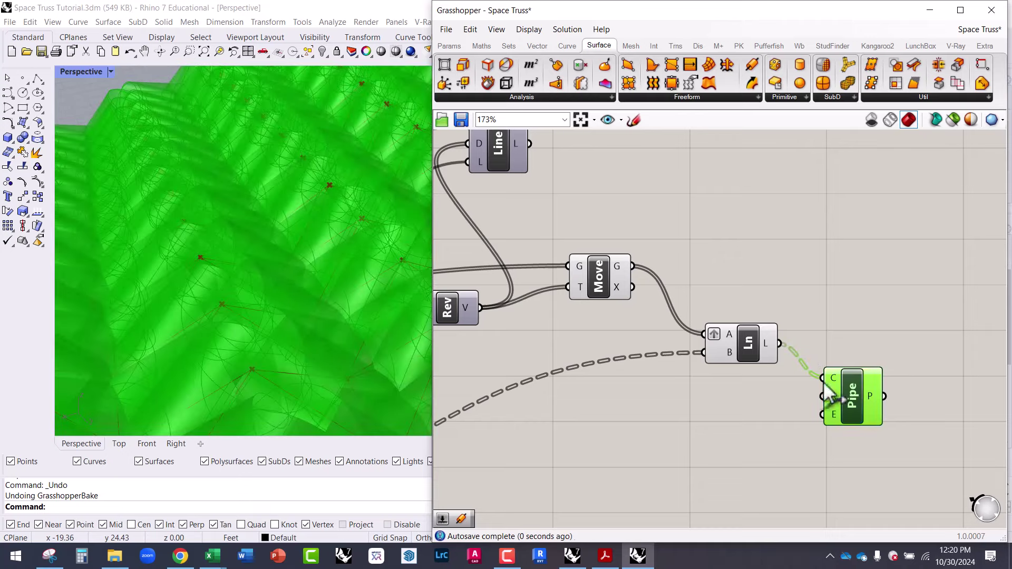
drag(858, 402, 867, 408)
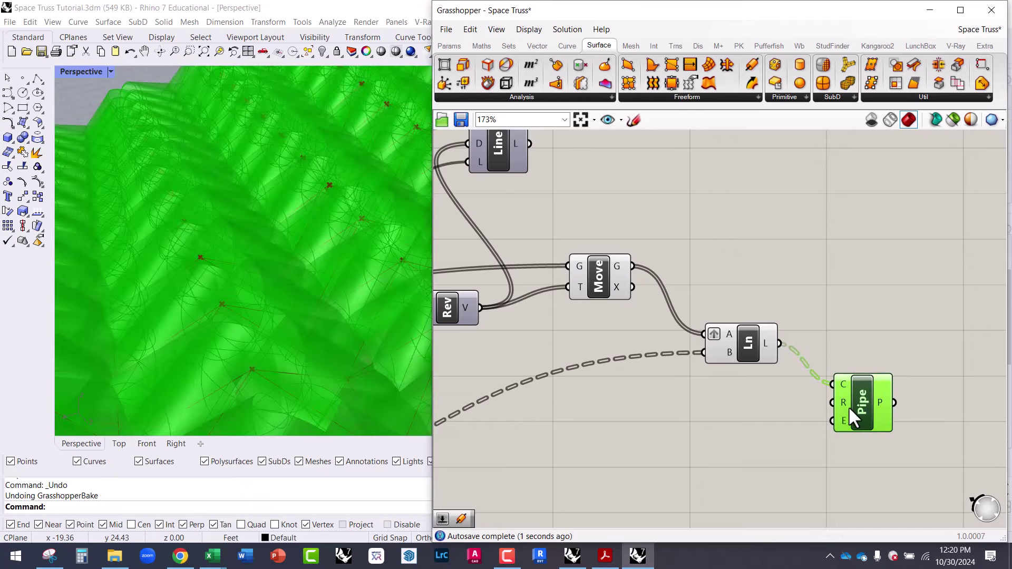
Create a number slider from 2.23, connect it to Pipe's R input and set the radius to 0.15.
double_click(701, 419)
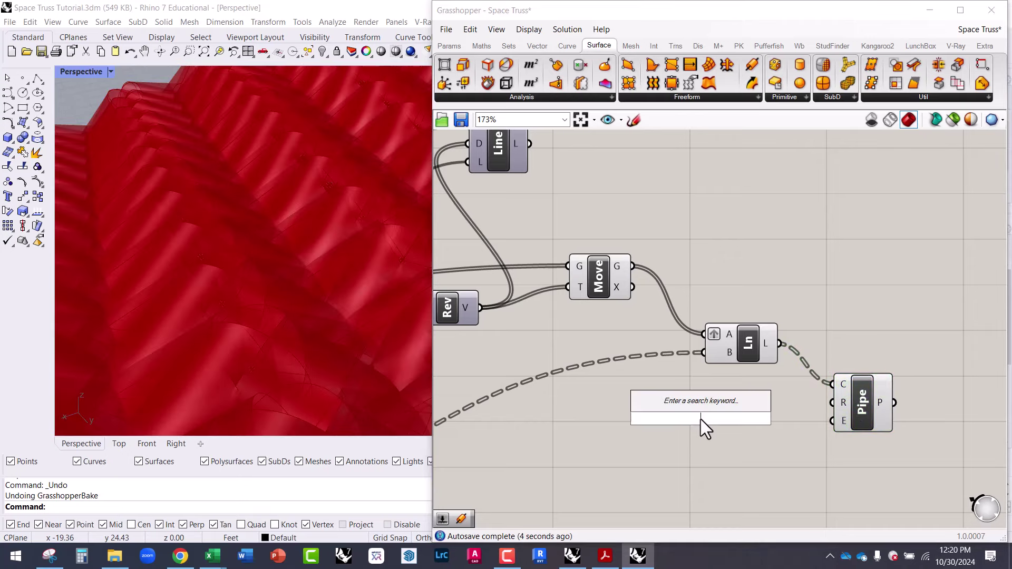
text(2.23)
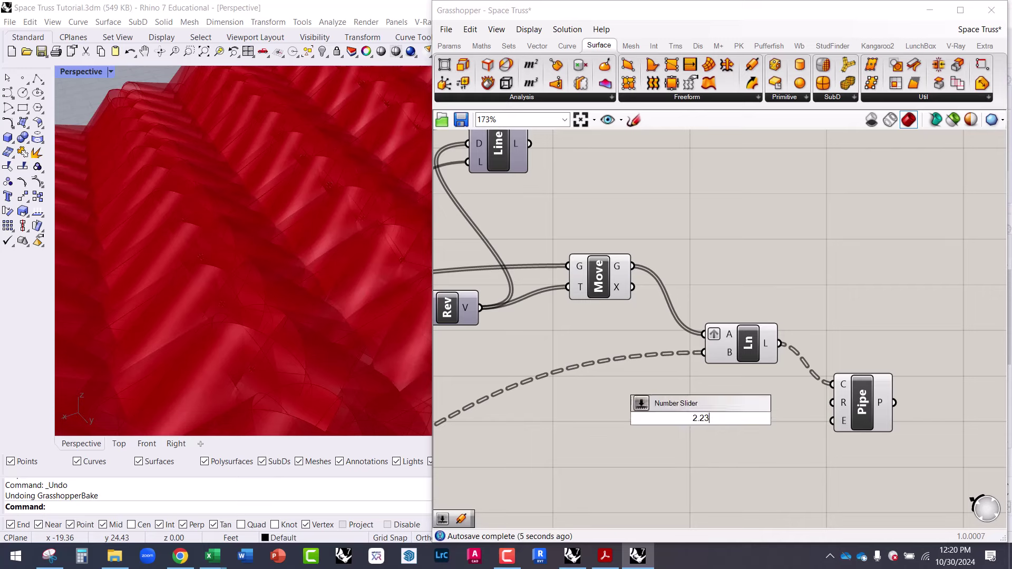
key(Return)
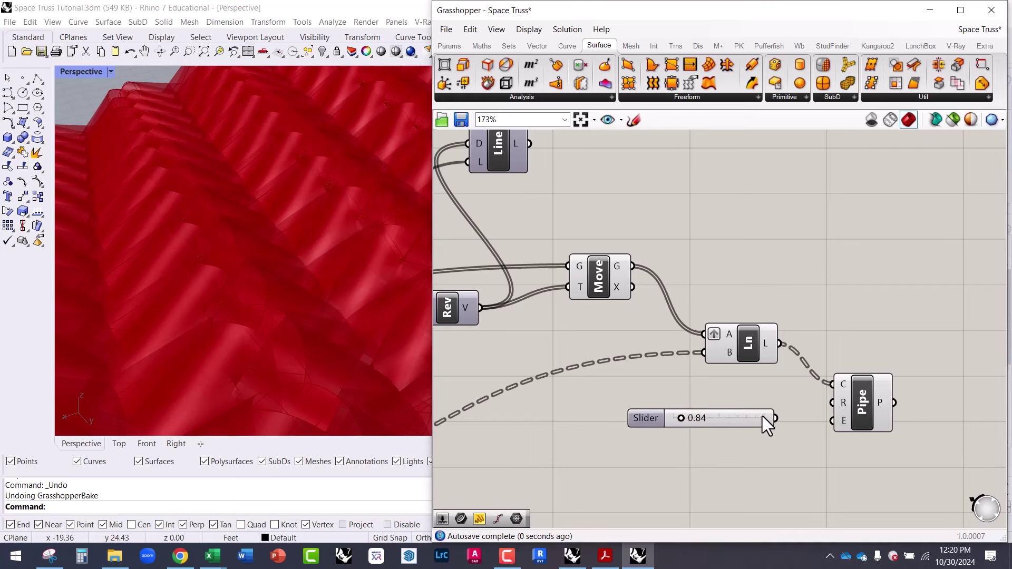
drag(776, 418, 861, 401)
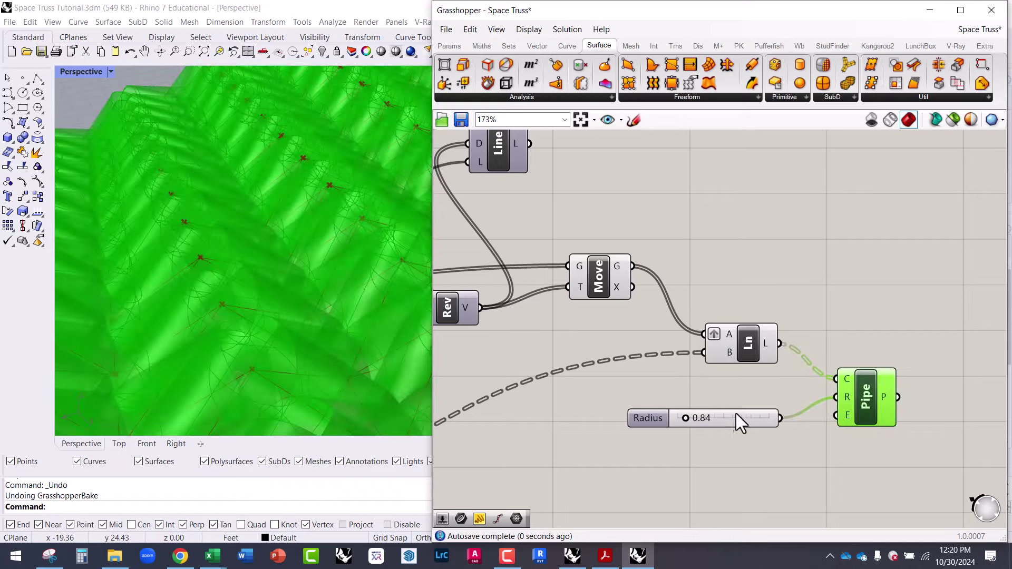
drag(688, 422, 678, 419)
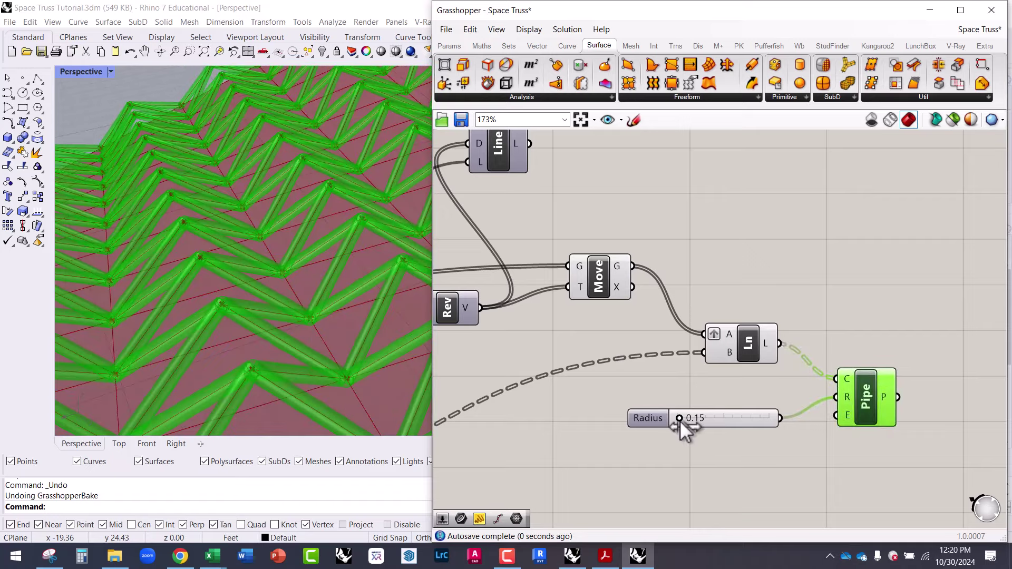
Narrow the Grasshopper window to enlarge the Rhino viewport and inspect the piped truss members.
scroll(356, 346, down, 10)
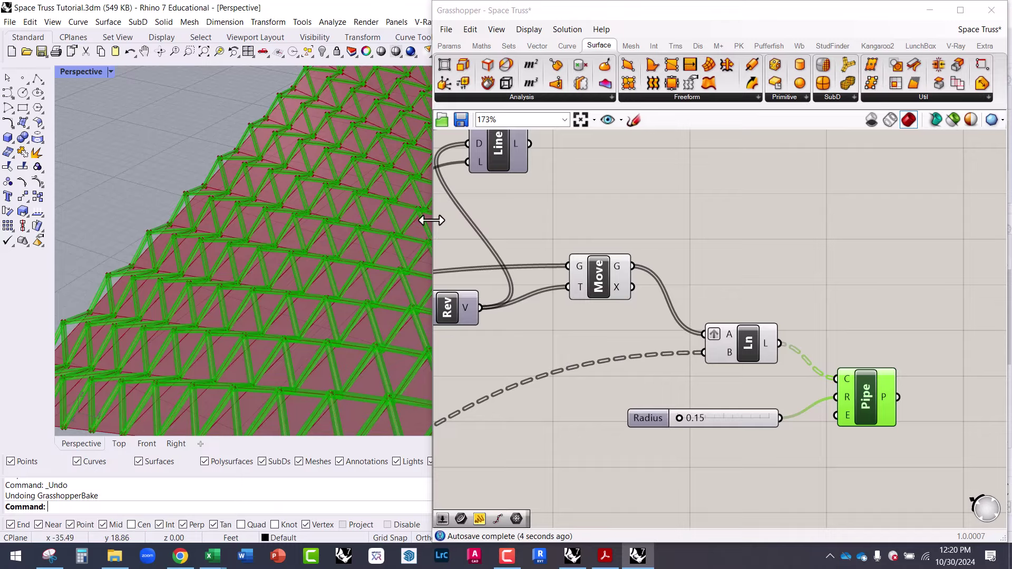
drag(433, 221, 527, 227)
scroll(422, 269, up, 5)
right_drag(423, 269, 401, 299)
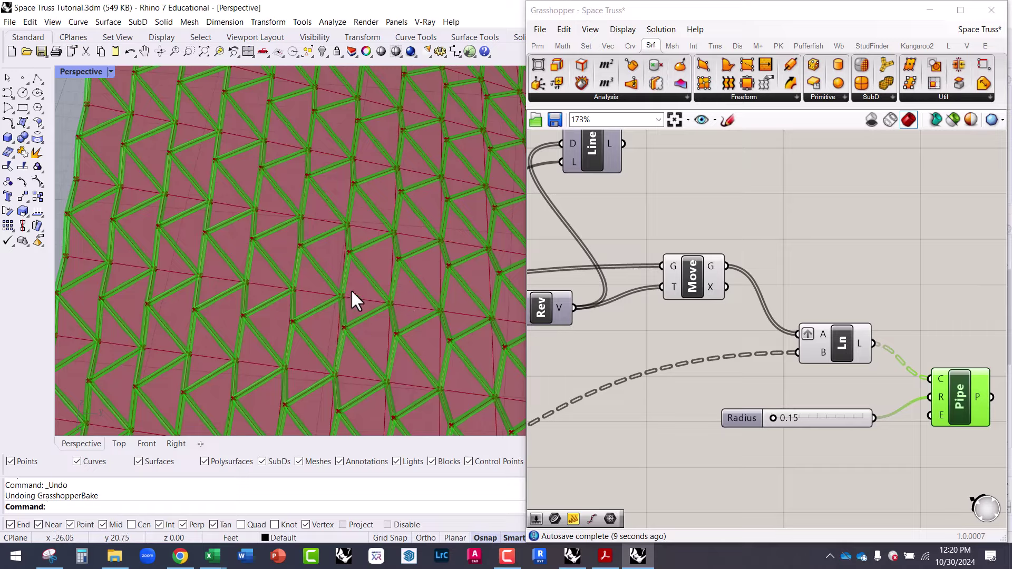
Deselect Pipe and examine the piped truss members up close from several angles.
right_drag(351, 319, 664, 332)
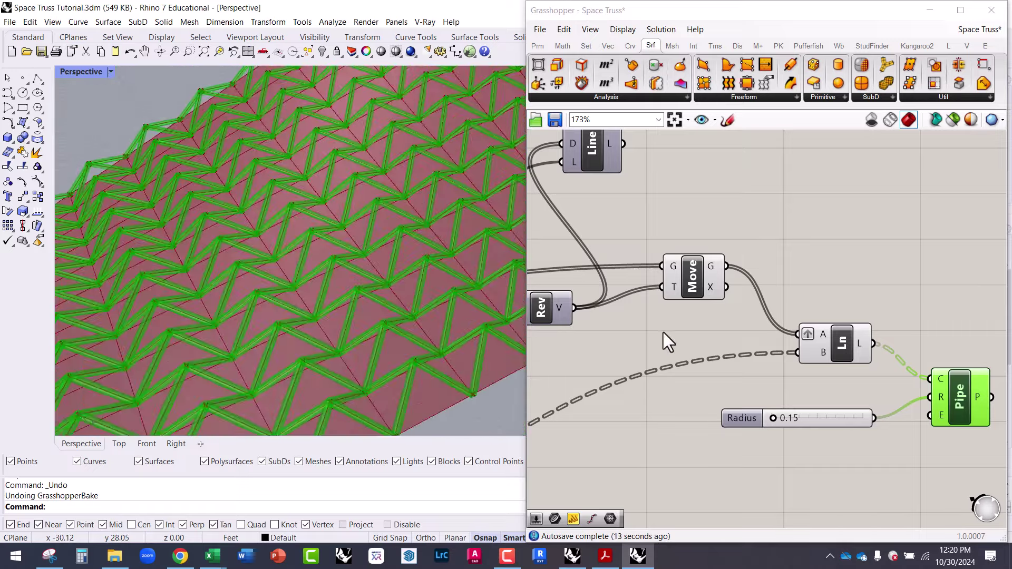
click(700, 337)
scroll(416, 338, up, 3)
scroll(422, 351, up, 2)
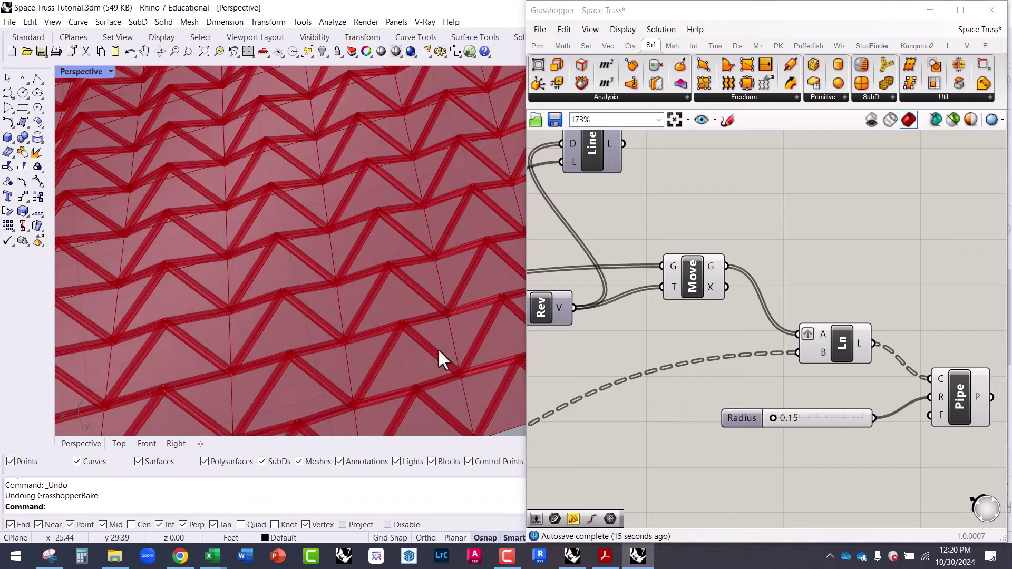
scroll(448, 323, up, 2)
right_drag(448, 323, 412, 370)
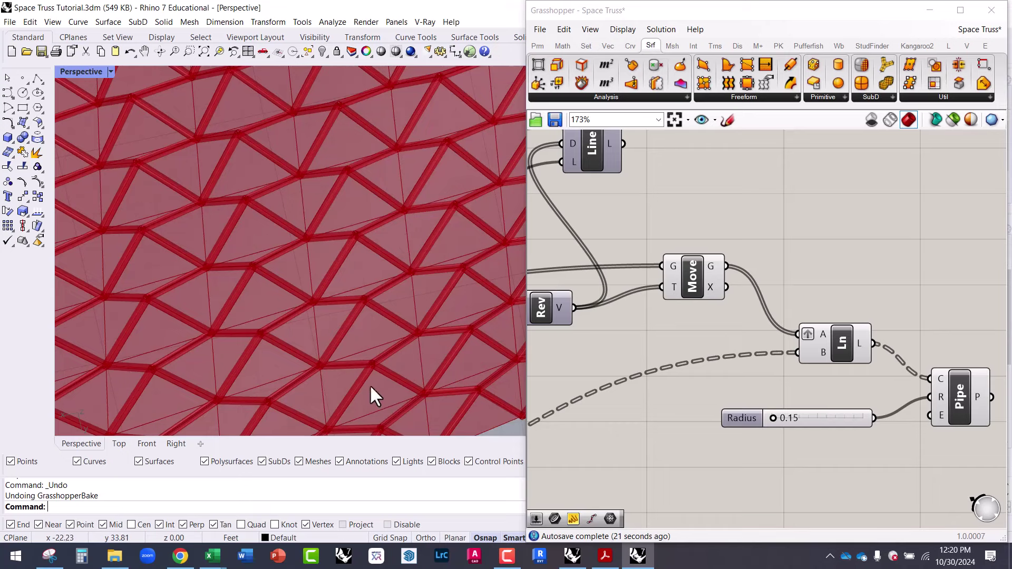
Add Deconstruct Brep's E output as a second source to Pipe's C input and shift the Radius slider clear of the wires.
scroll(725, 338, down, 5)
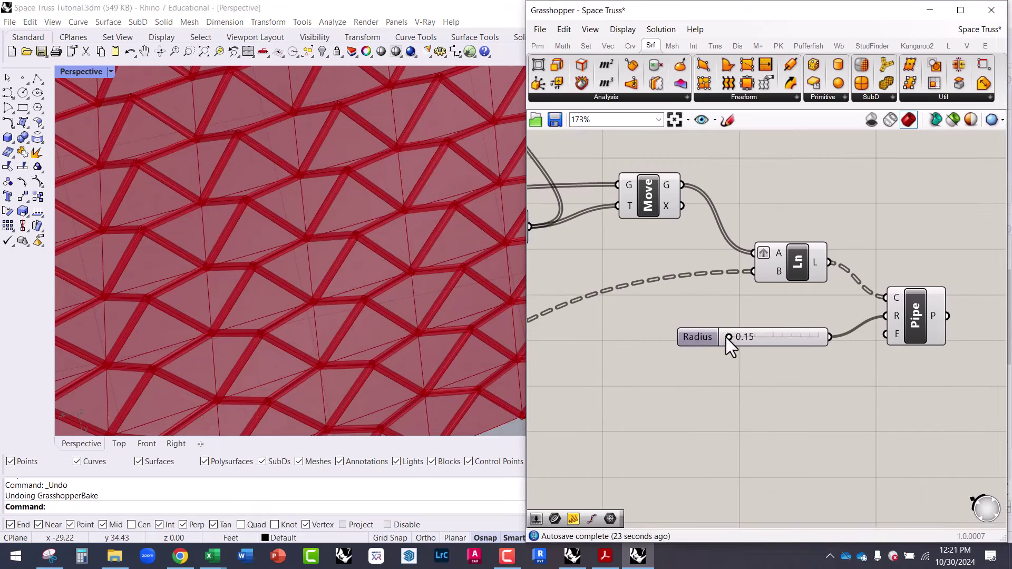
right_drag(820, 330, 634, 296)
scroll(640, 276, up, 5)
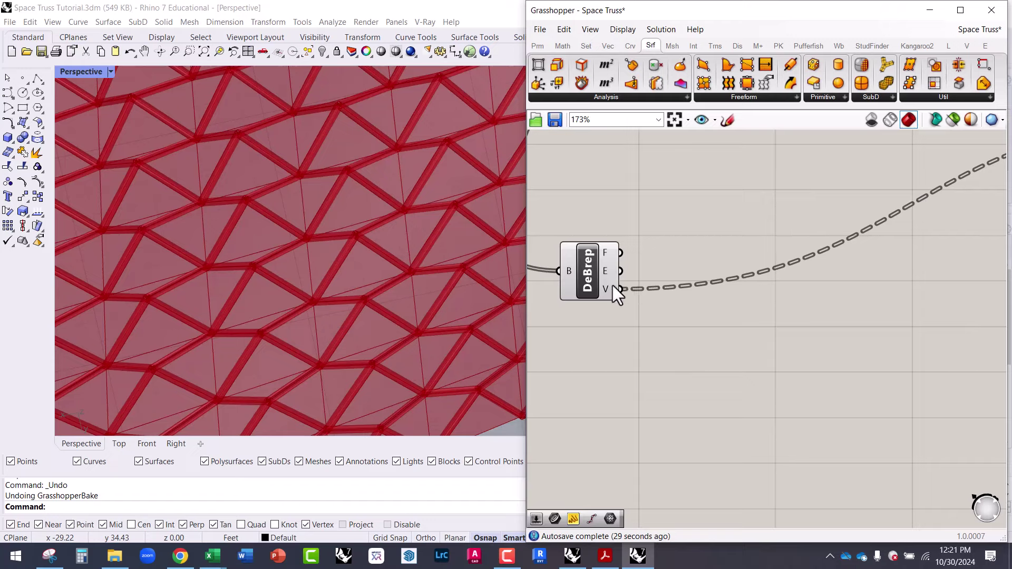
scroll(612, 285, down, 3)
right_drag(613, 286, 668, 379)
scroll(620, 371, down, 3)
drag(652, 374, 906, 321)
scroll(714, 364, up, 6)
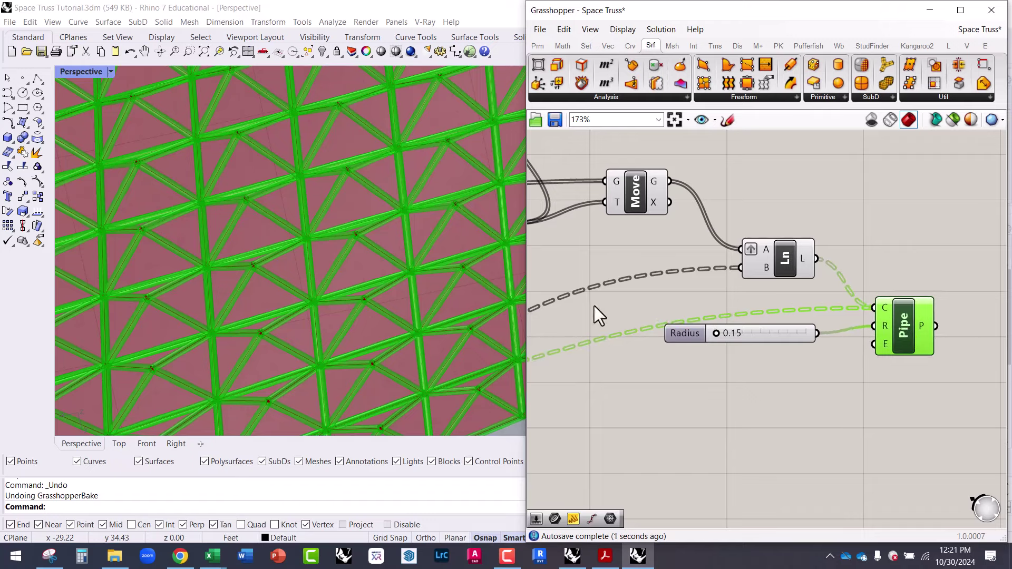
drag(745, 341, 744, 363)
Bake the Pipe geometry into the Rhino model.
right_drag(418, 333, 482, 242)
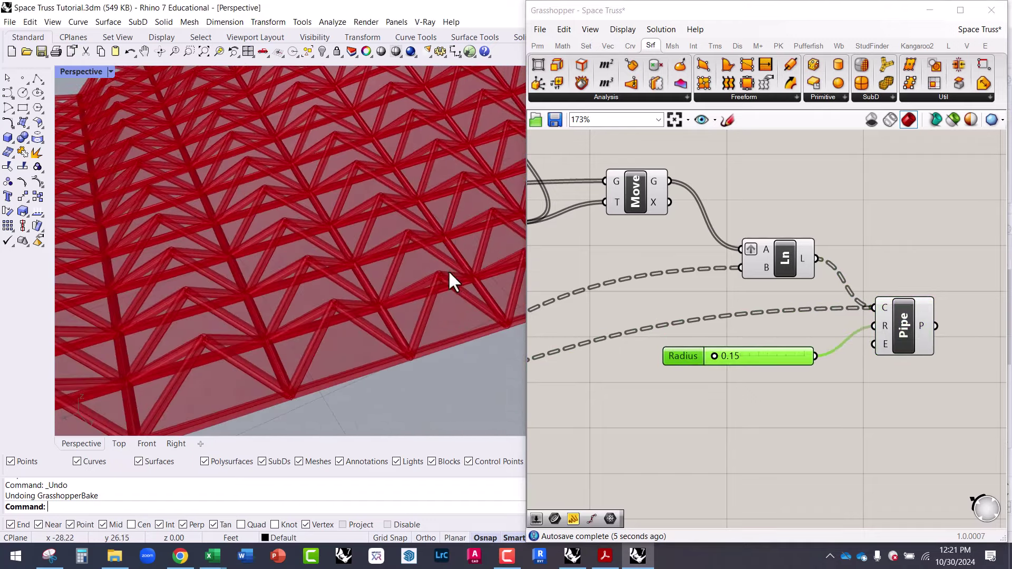
scroll(470, 261, up, 5)
click(897, 346)
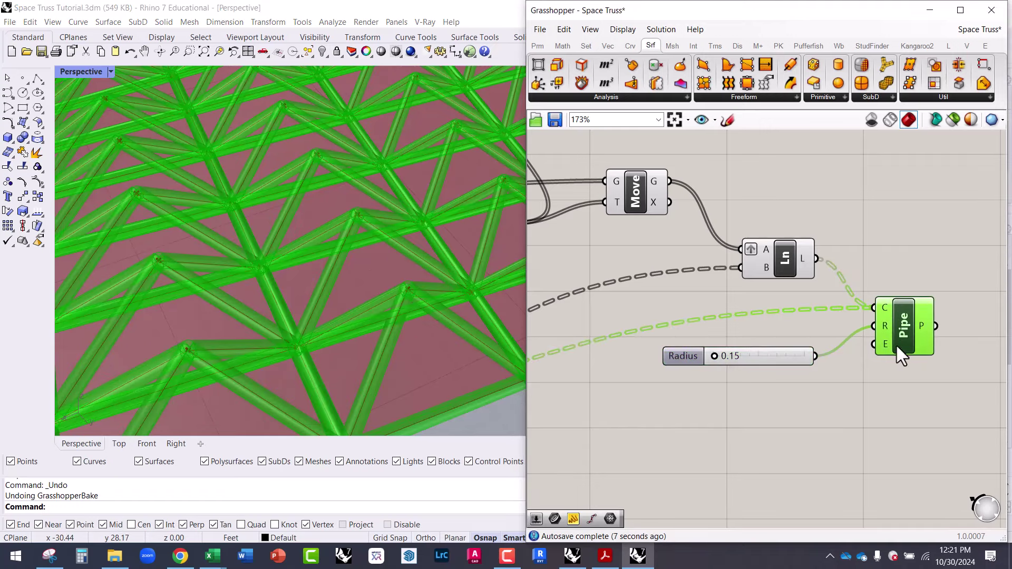
middle_click(872, 415)
click(896, 440)
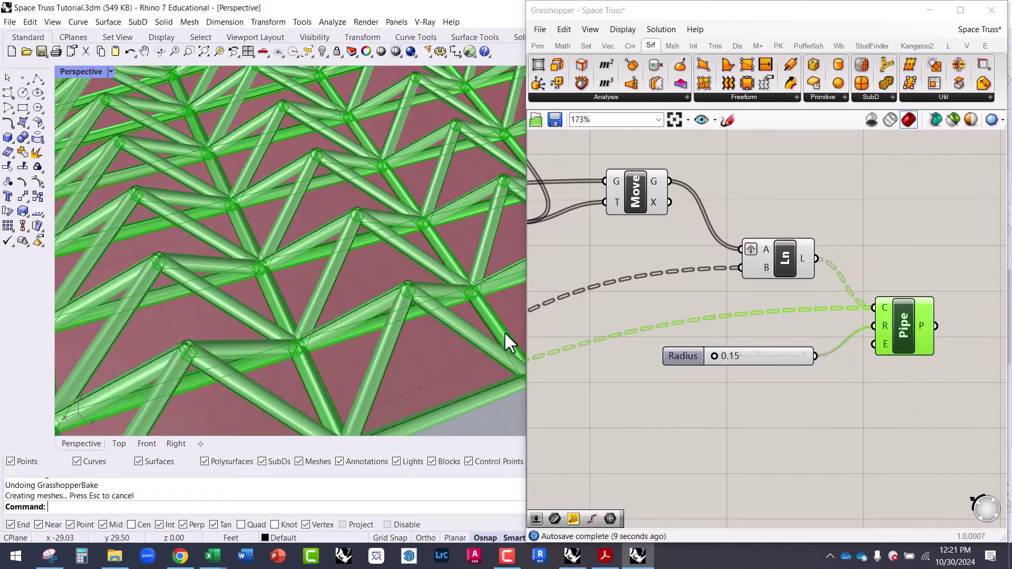
Pick baked pipes along the shared panel edges to check for overlapping surfaces.
click(505, 334)
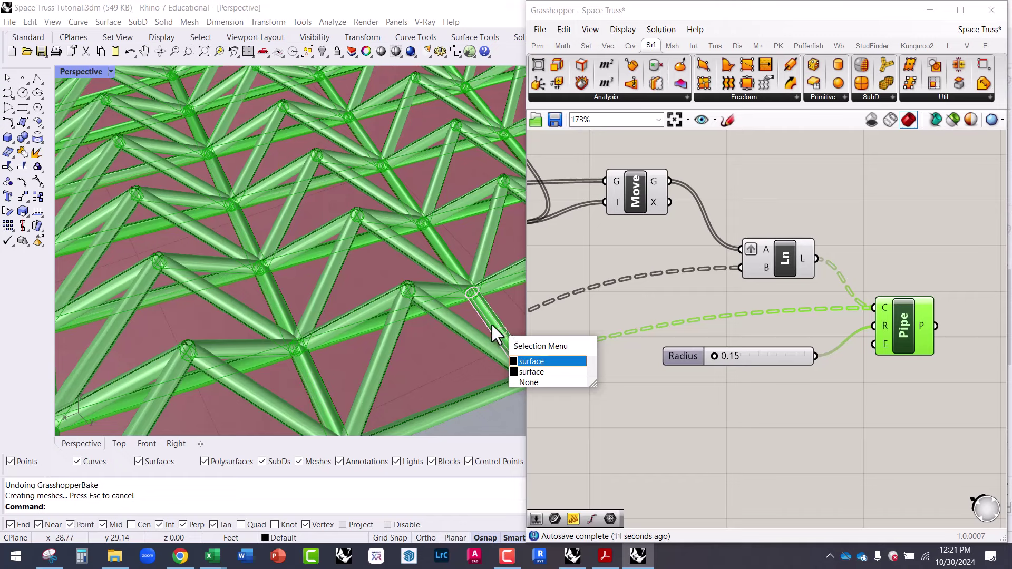
click(453, 258)
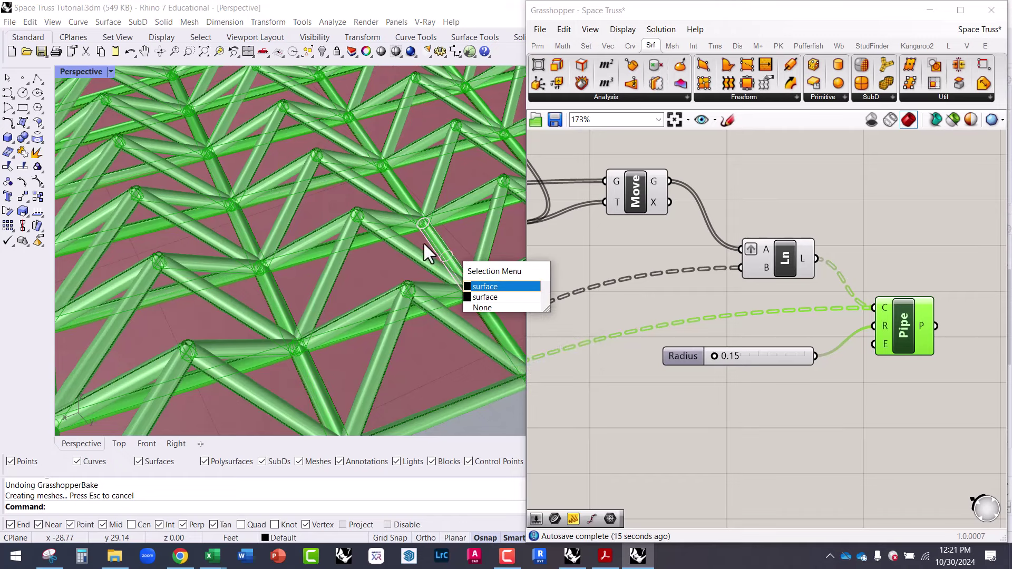
click(394, 181)
click(416, 205)
Run SelDup in Rhino to look for duplicates among the baked pipes.
right_drag(453, 301, 480, 319)
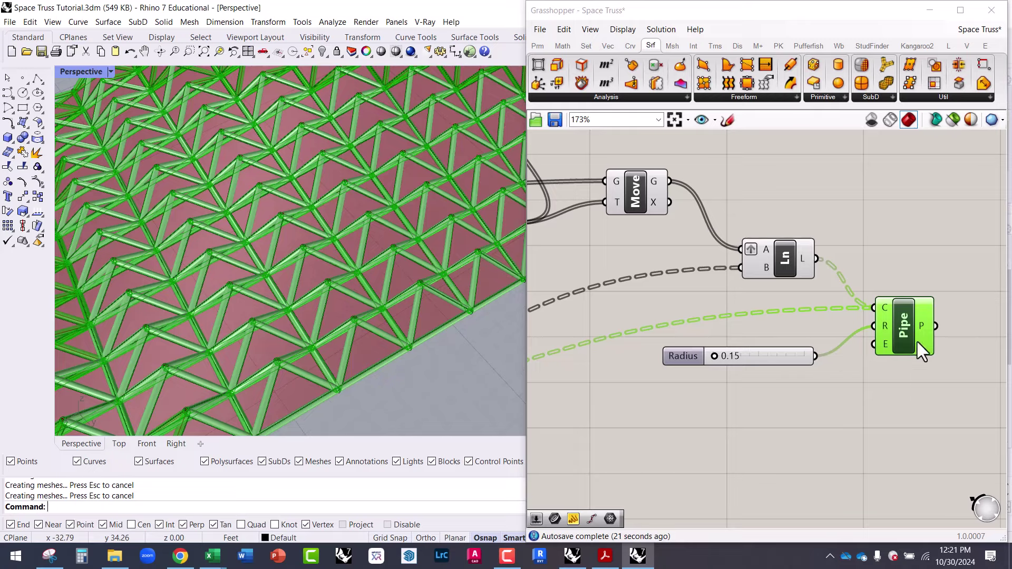
right_drag(391, 351, 409, 223)
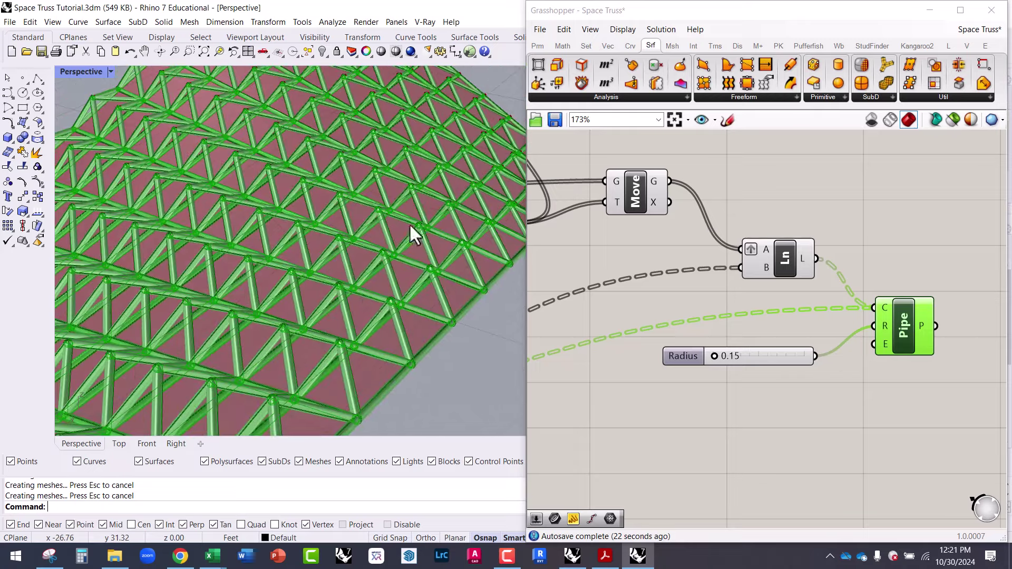
right_drag(315, 299, 351, 327)
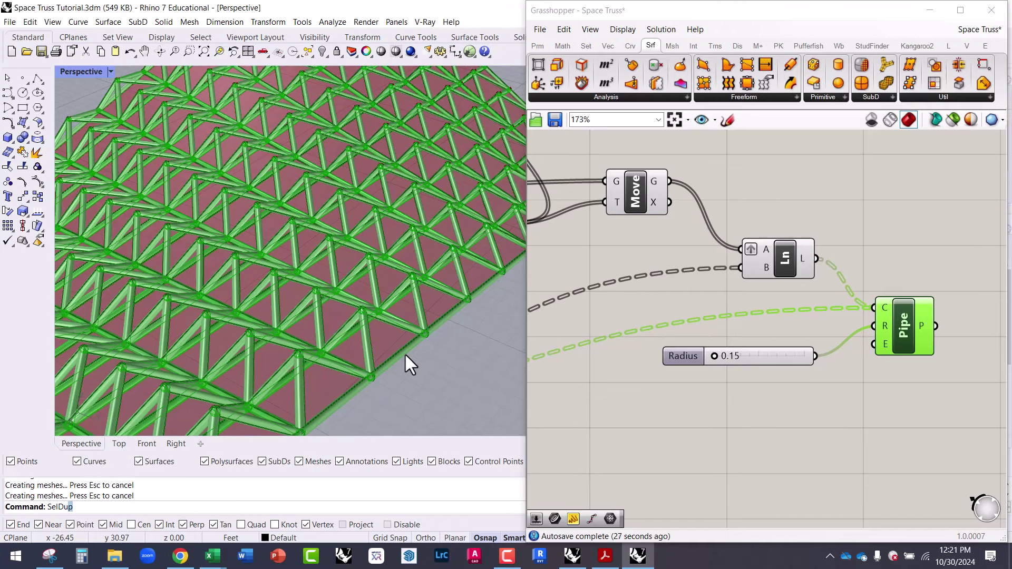
key(Return)
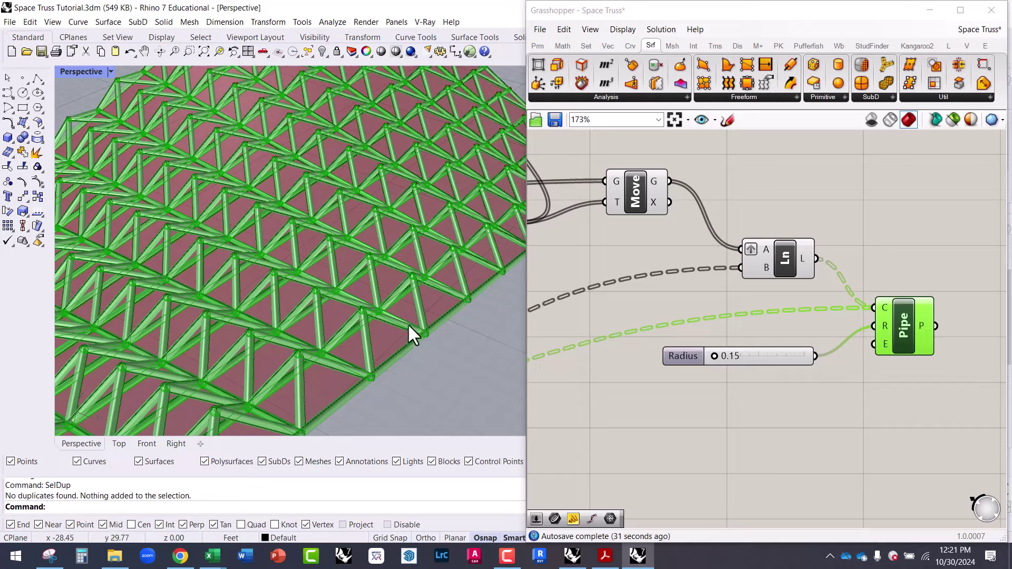
Check a pipe near the truss corner for an overlapping surface and rerun SelDup.
scroll(407, 324, up, 5)
click(241, 363)
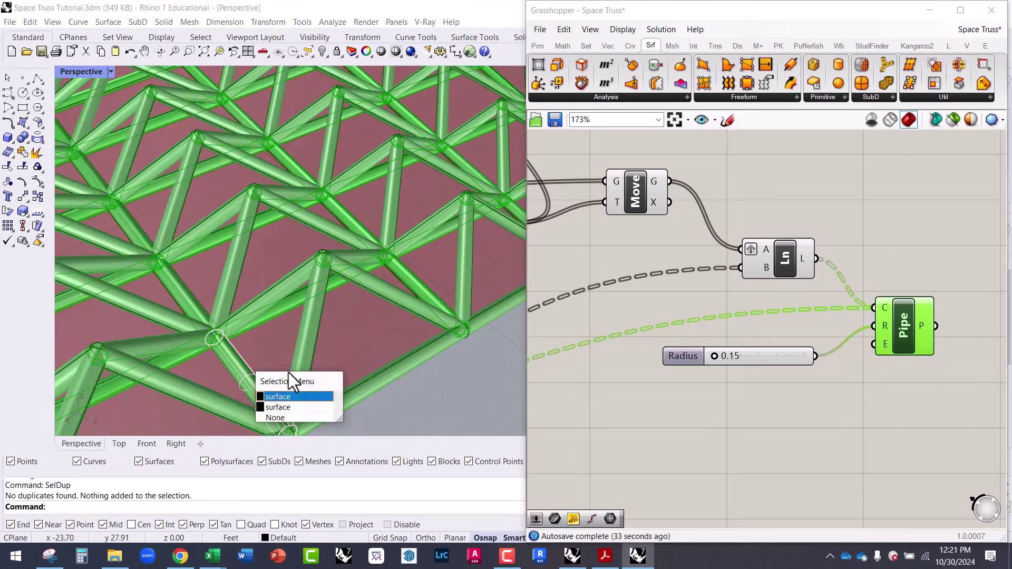
click(444, 419)
scroll(442, 303, down, 5)
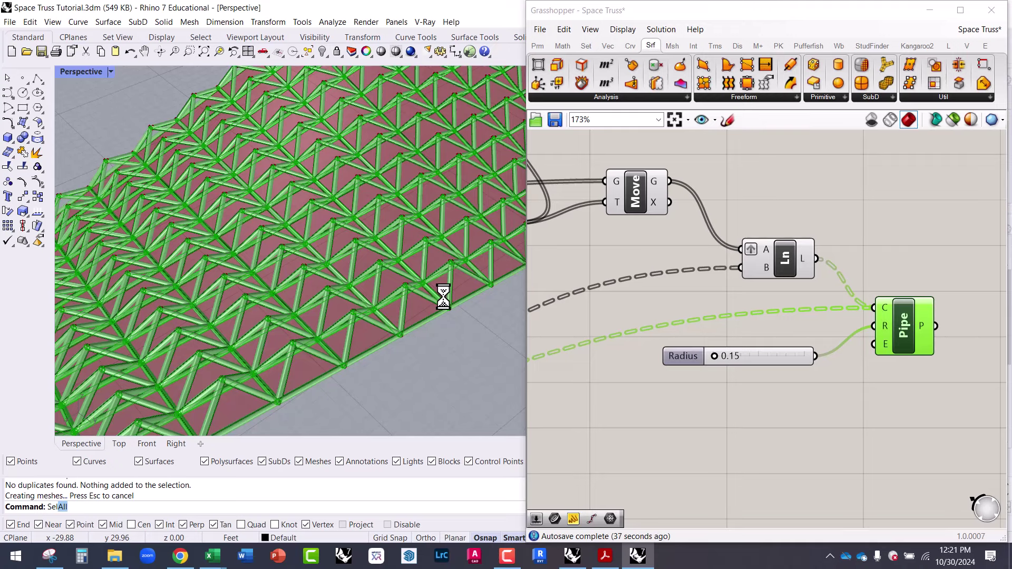
key(Return)
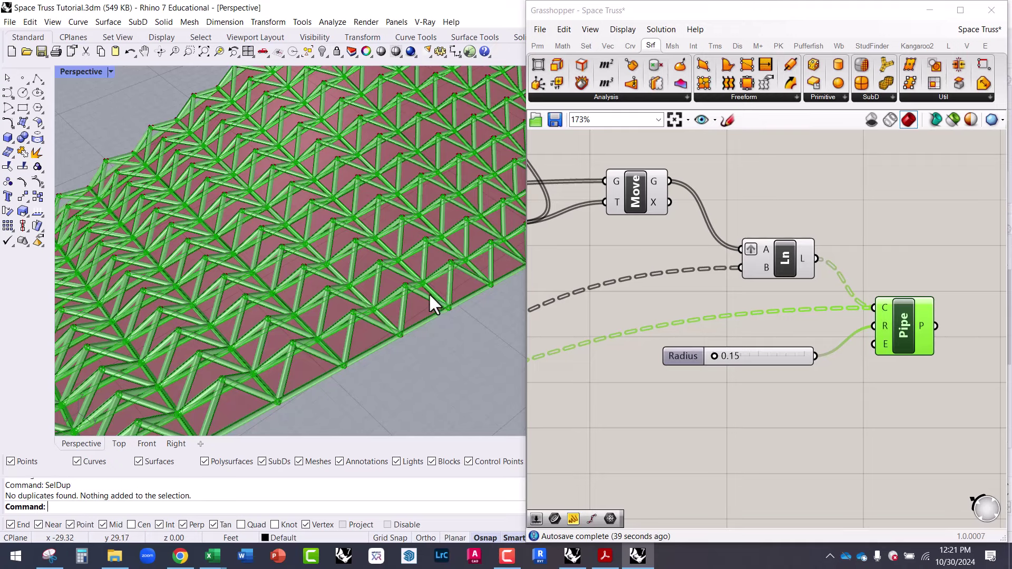
Check one more shared-edge pipe for overlap, undo the bake and deselect Pipe.
scroll(430, 295, up, 5)
click(430, 294)
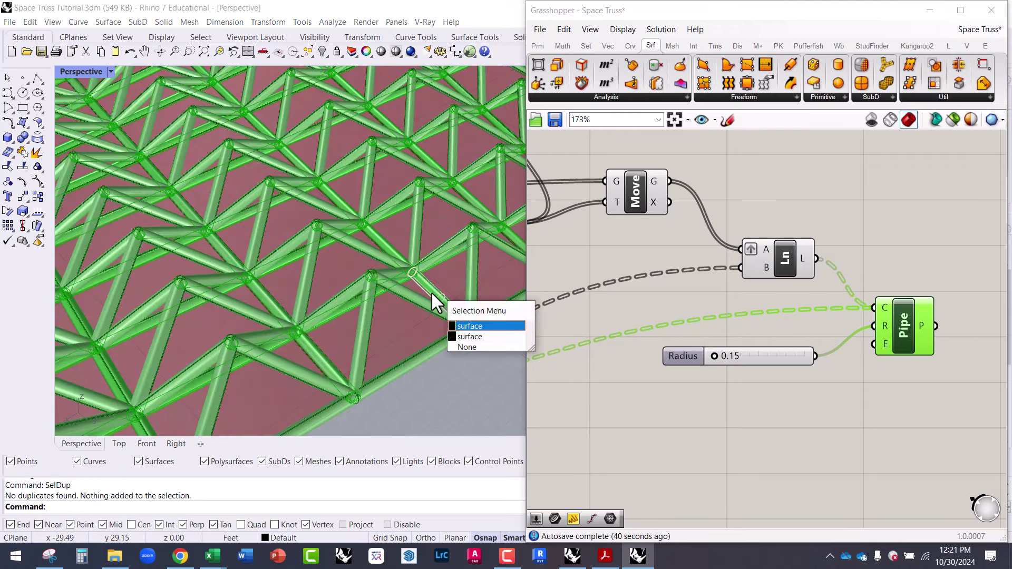
click(466, 389)
key(ctrl+z)
click(832, 404)
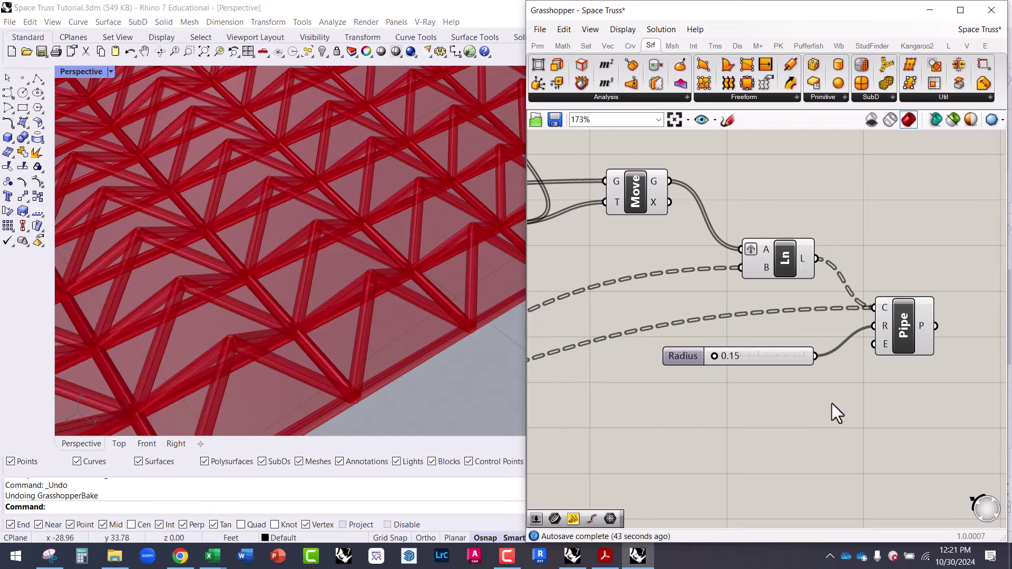
right_drag(832, 403, 820, 318)
double_click(819, 310)
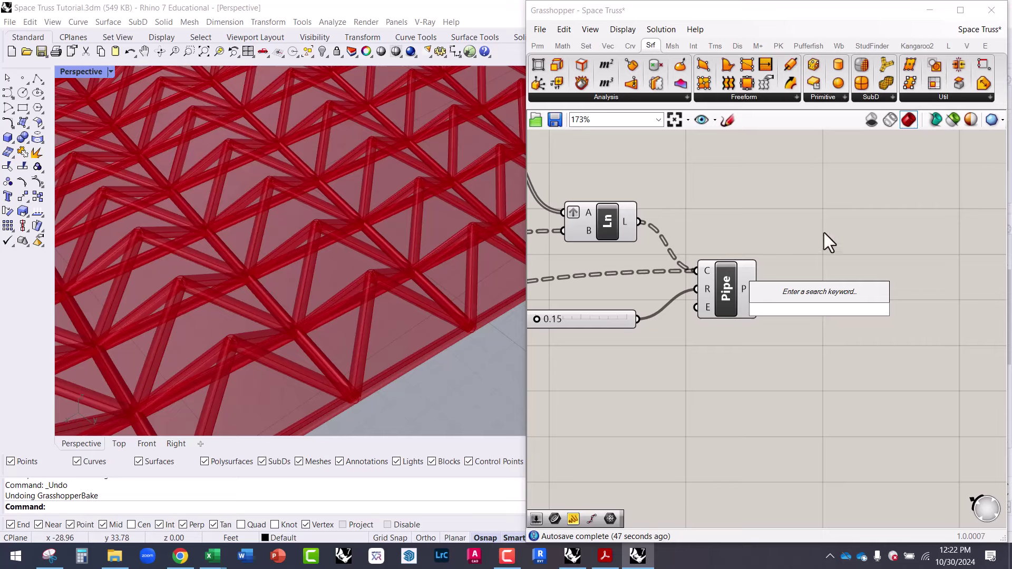
text(seldup)
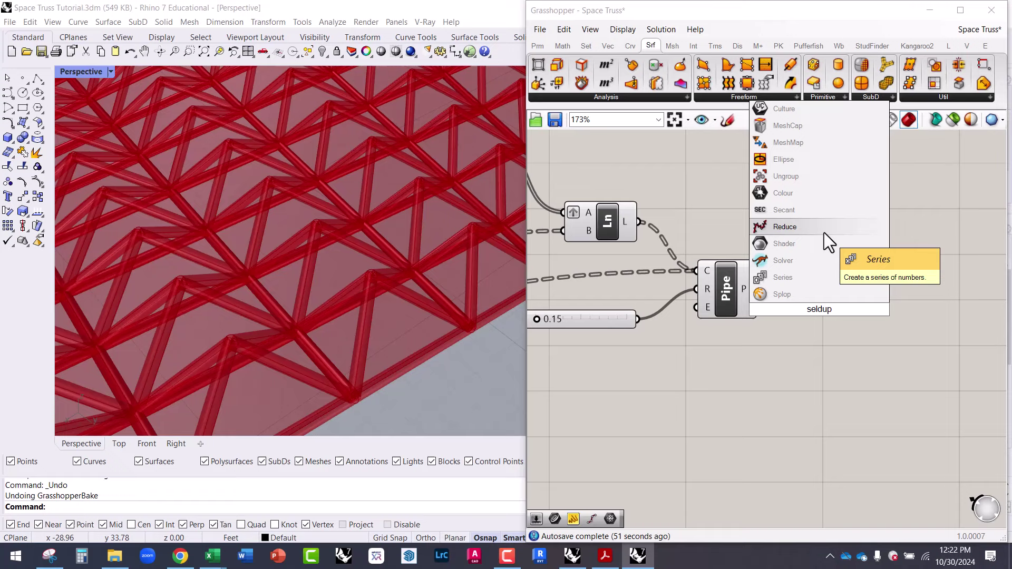
key(Escape)
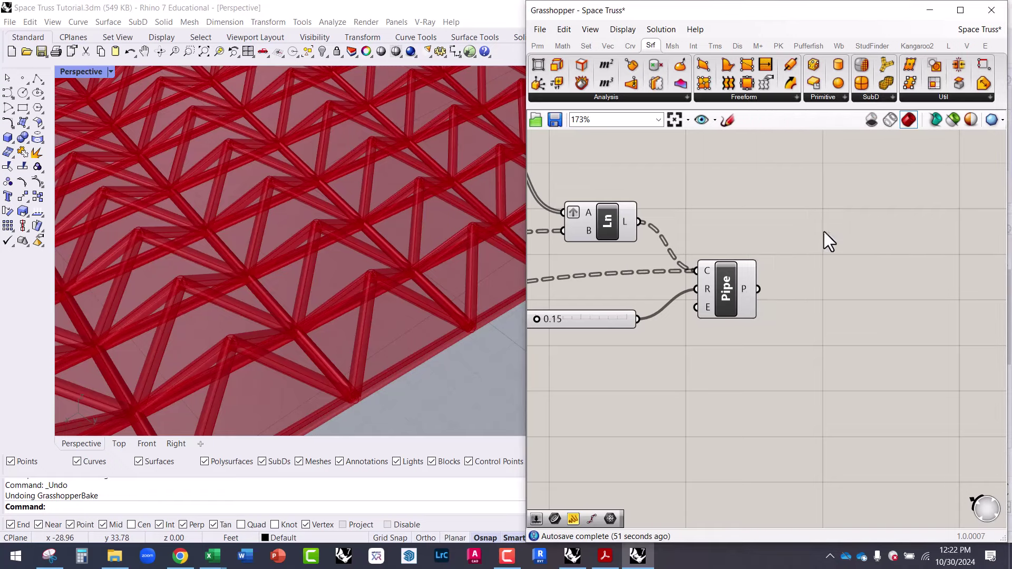
Add Kangaroo2's removeDuplicateLines component to the canvas and place it below the Radius slider.
click(911, 46)
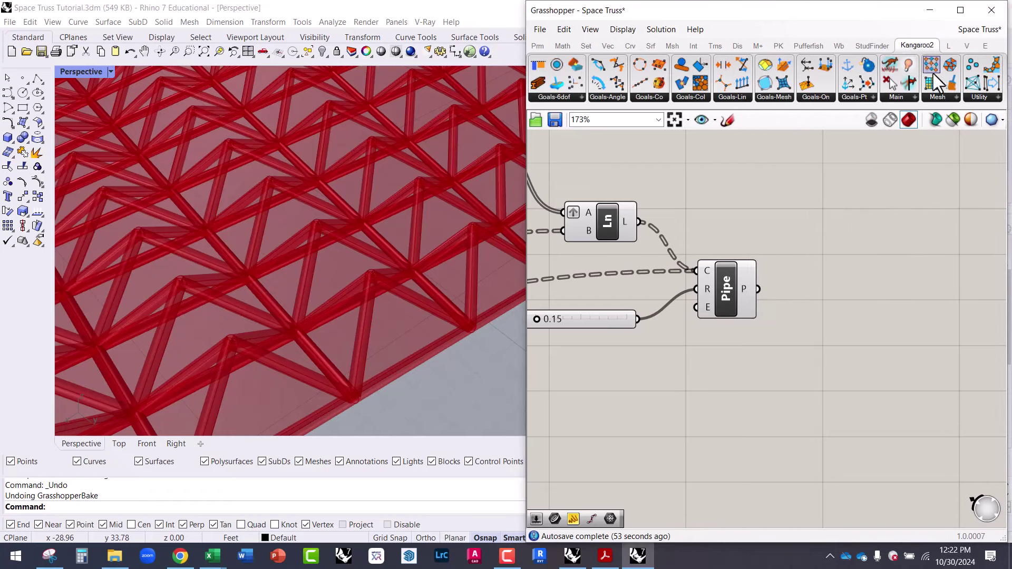
drag(992, 90, 835, 241)
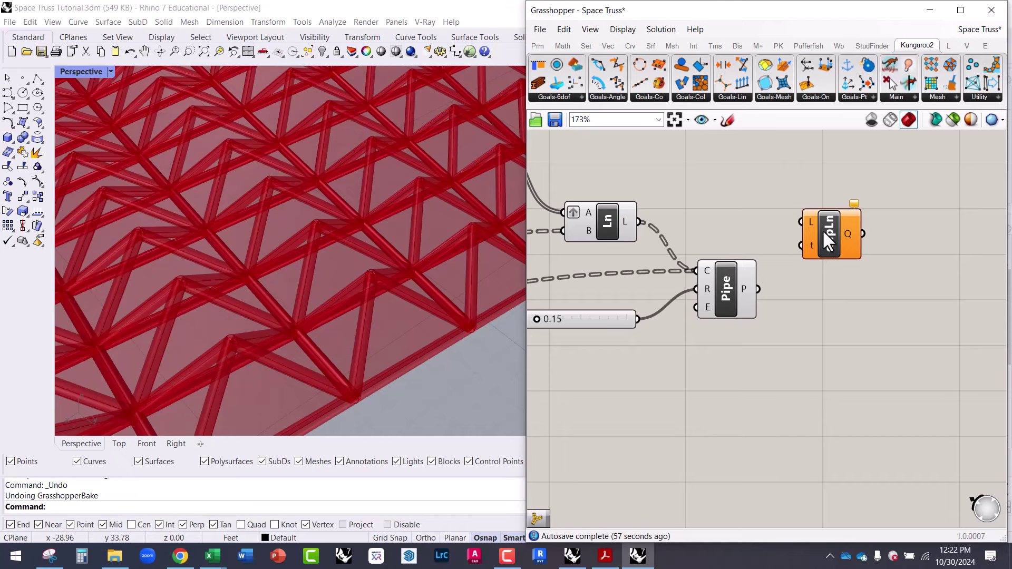
right_drag(673, 248, 775, 330)
scroll(773, 317, down, 2)
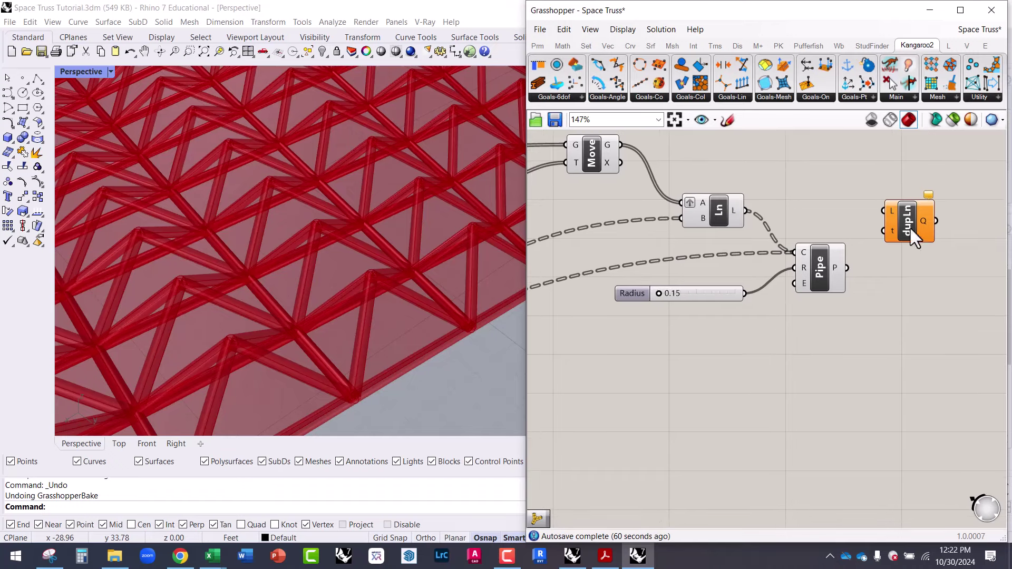
drag(909, 229, 672, 391)
right_drag(672, 391, 875, 319)
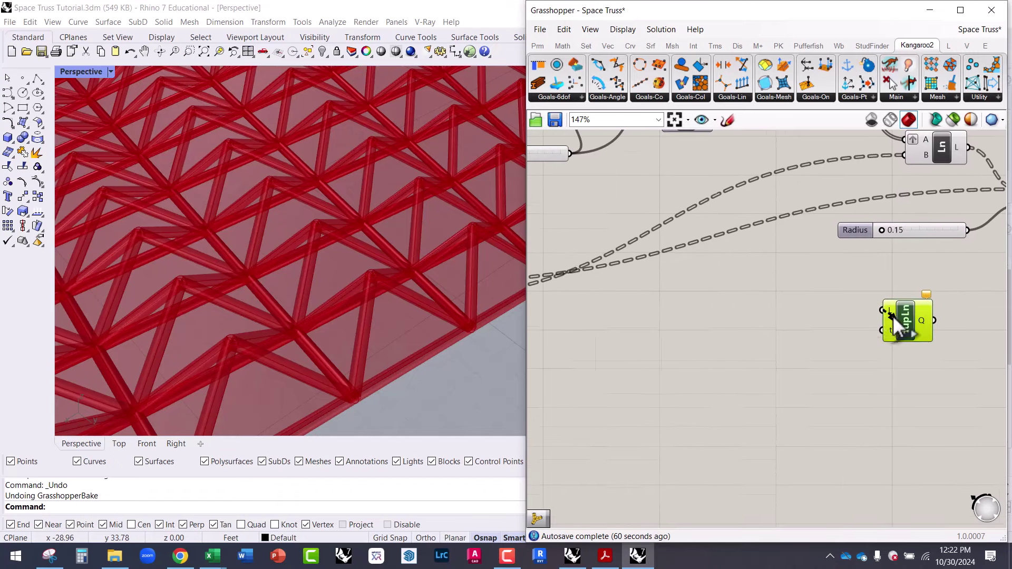
Connect Deconstruct Brep's E output to removeDuplicateLines' L input and flatten that input.
scroll(893, 315, down, 2)
drag(891, 315, 549, 293)
scroll(892, 308, up, 2)
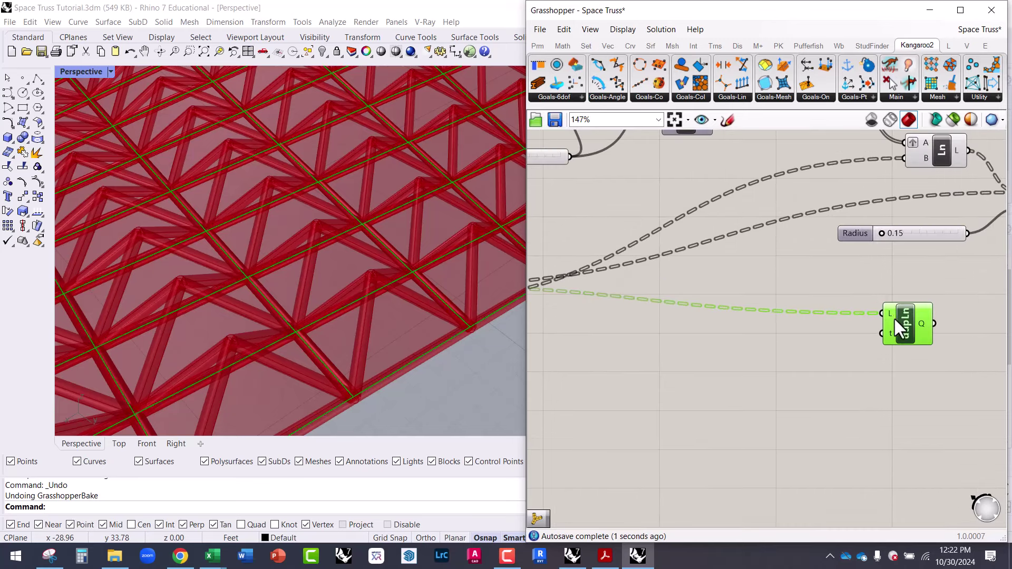
right_drag(894, 317, 780, 294)
scroll(782, 297, up, 2)
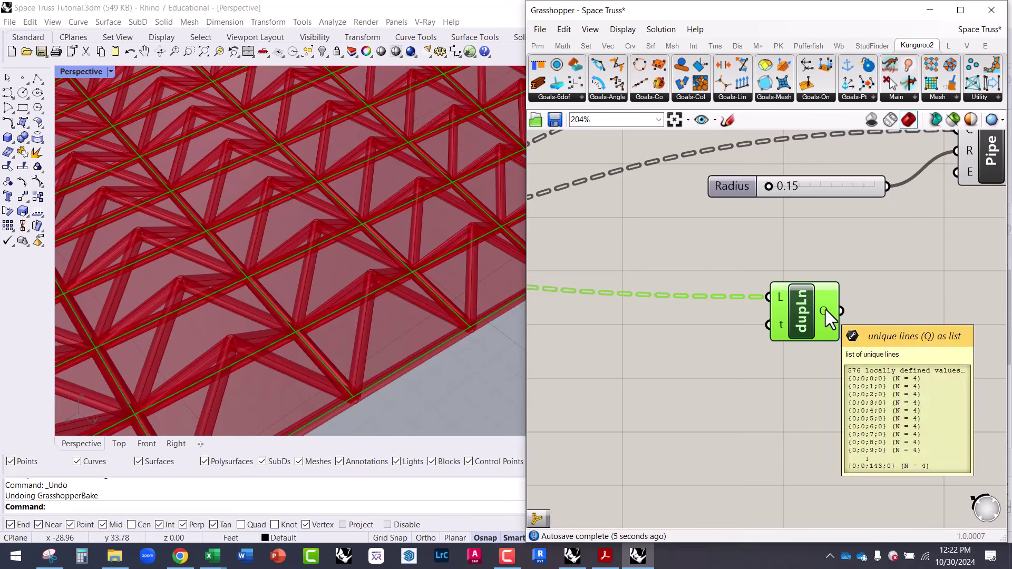
right_click(773, 299)
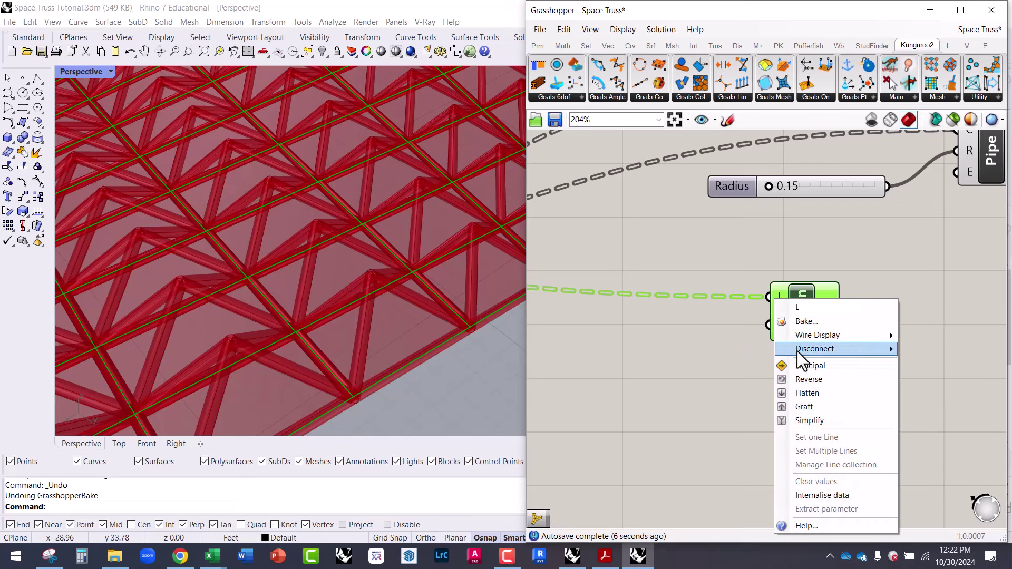
click(807, 392)
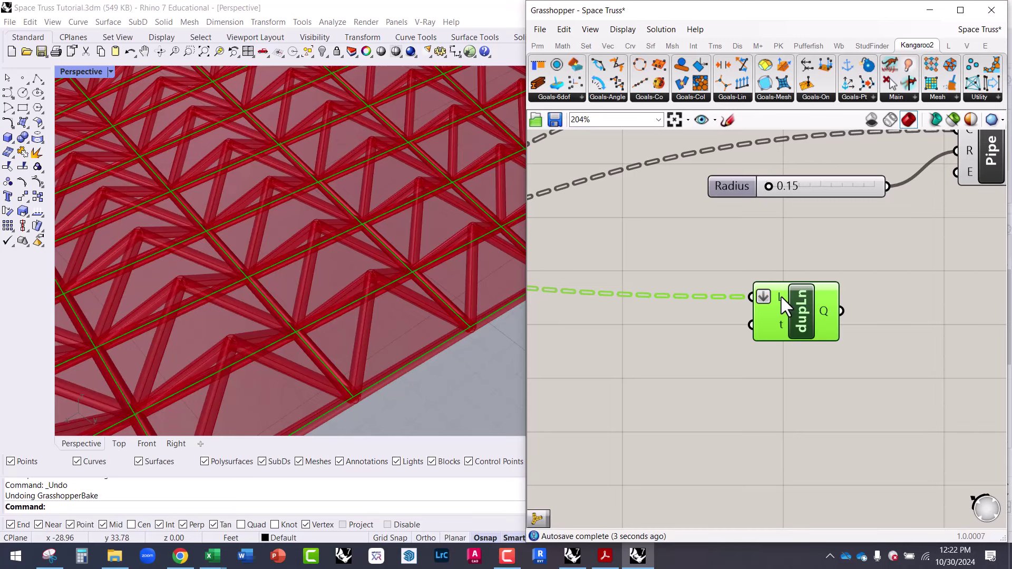
click(759, 384)
double_click(769, 383)
text(du)
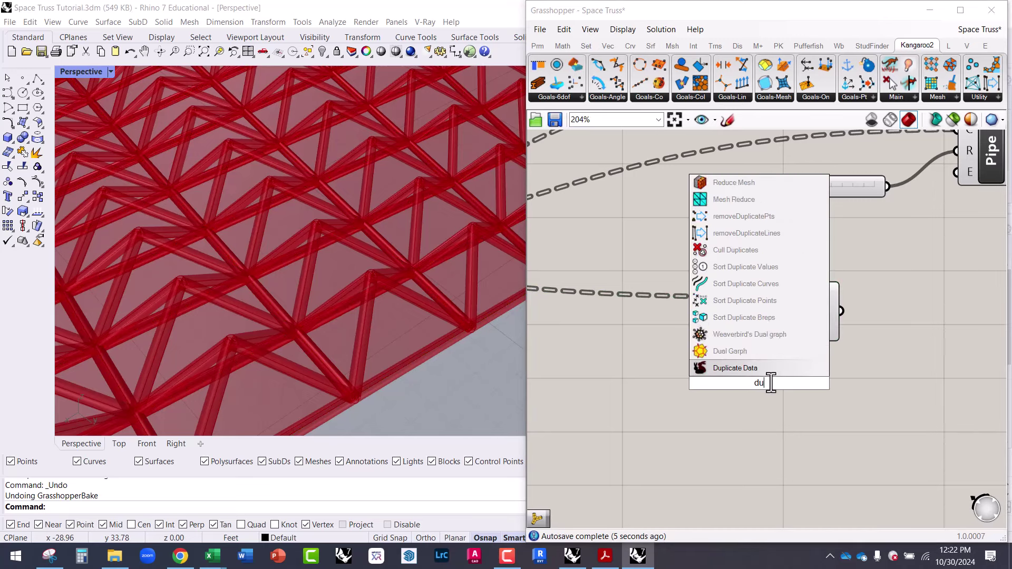
text(p)
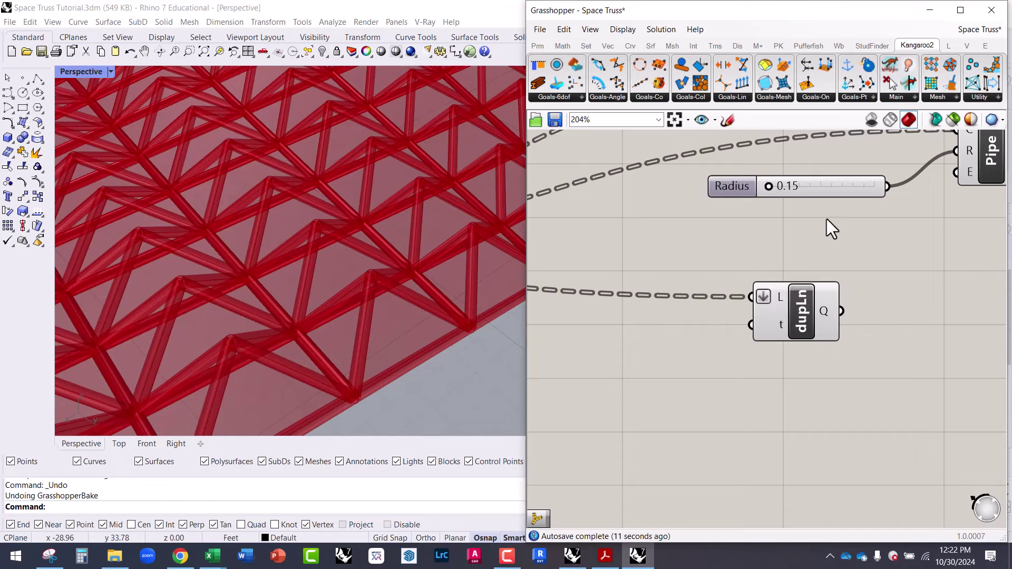
Shift the removeDuplicateLines component slightly down and away from the Radius slider.
click(773, 317)
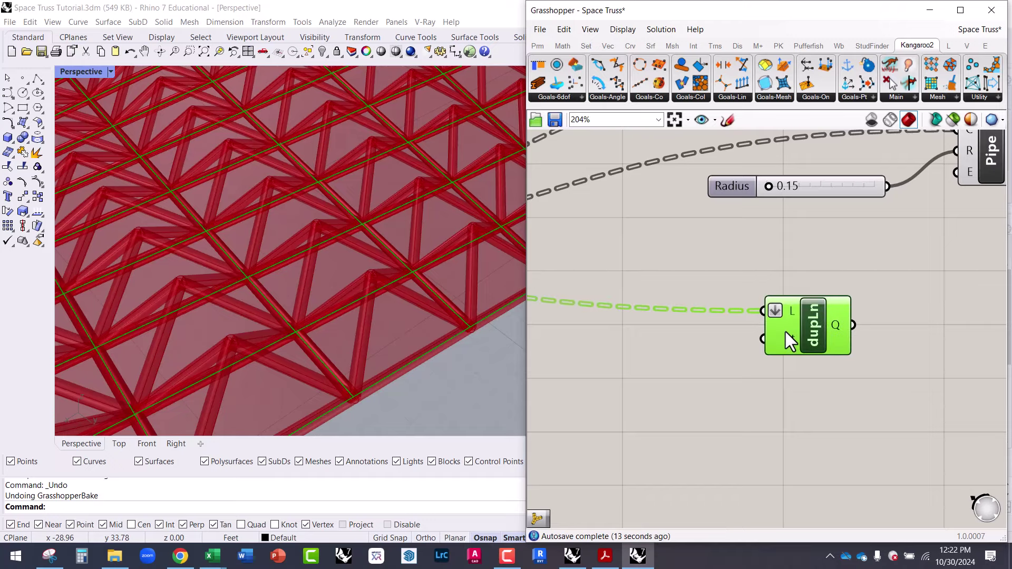
scroll(785, 331, down, 5)
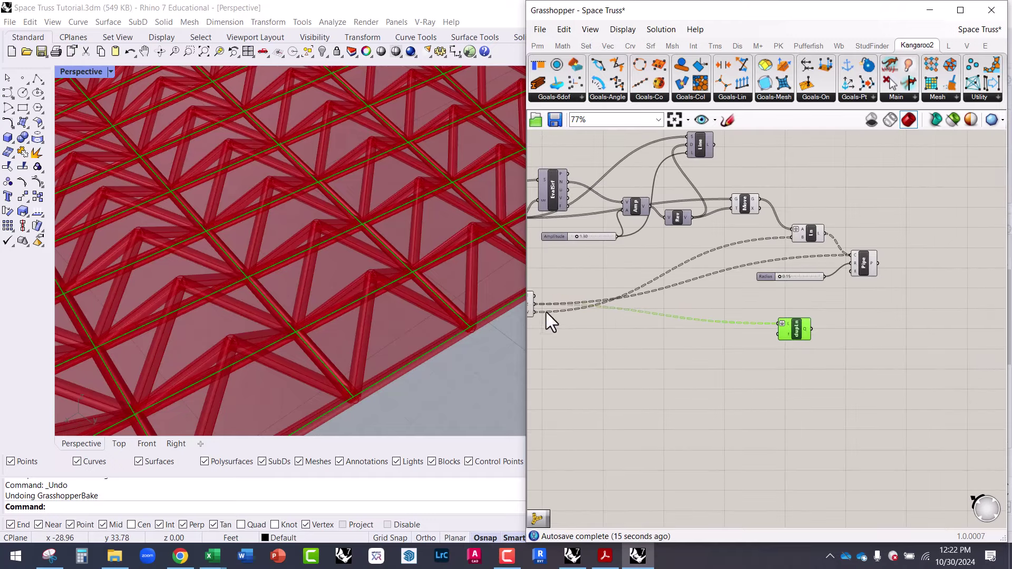
Move the removeDuplicateLines component closer to Deconstruct Brep.
scroll(817, 328, up, 6)
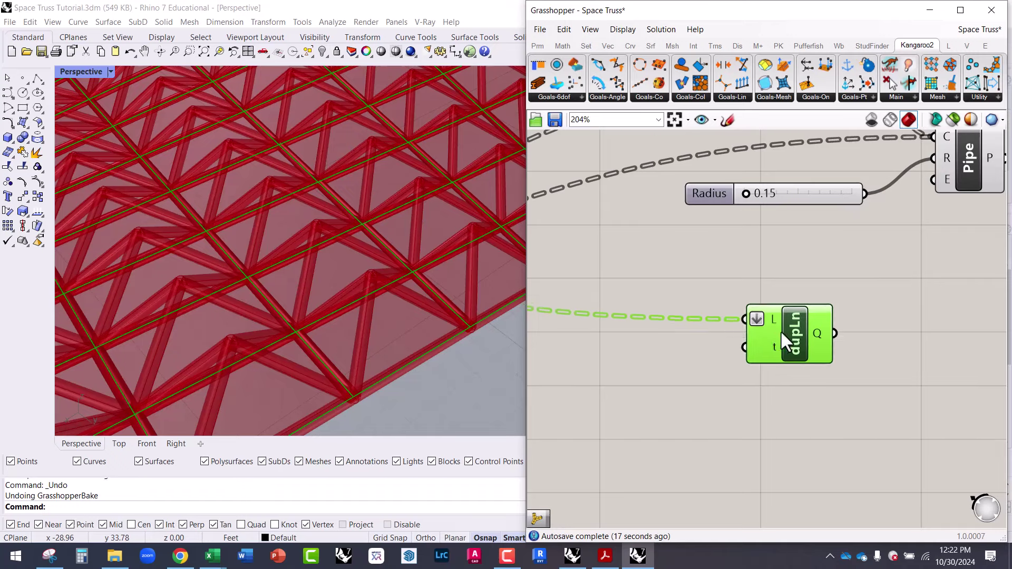
scroll(788, 335, down, 4)
scroll(796, 340, down, 2)
drag(795, 338, 661, 336)
scroll(567, 316, up, 6)
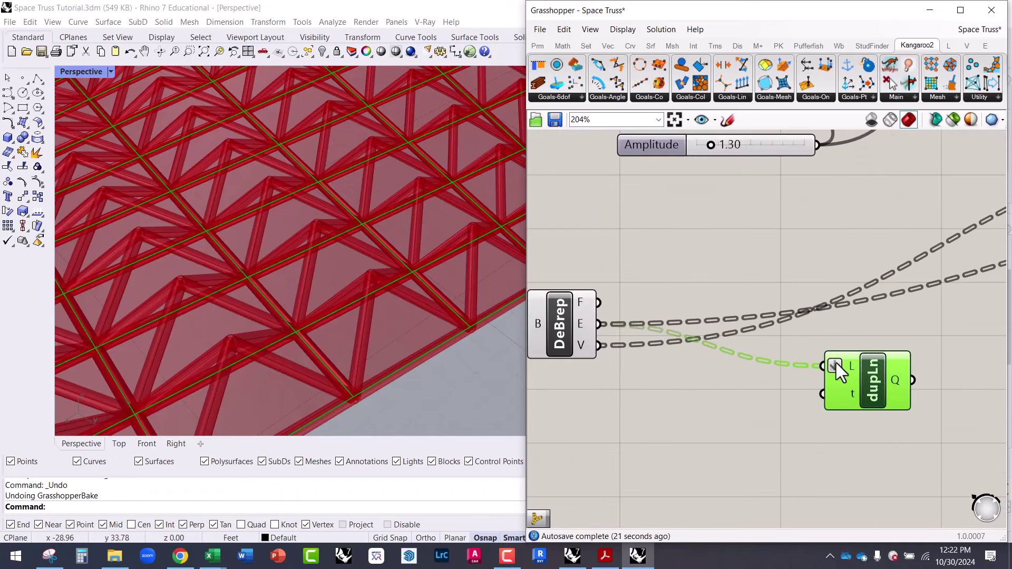
Place removeDuplicateLines below the Radius slider and feed its Q output, together with Line's L output, into Pipe's C input.
scroll(659, 387, down, 3)
drag(656, 393, 952, 249)
scroll(922, 358, up, 2)
shift+drag(907, 214, 960, 247)
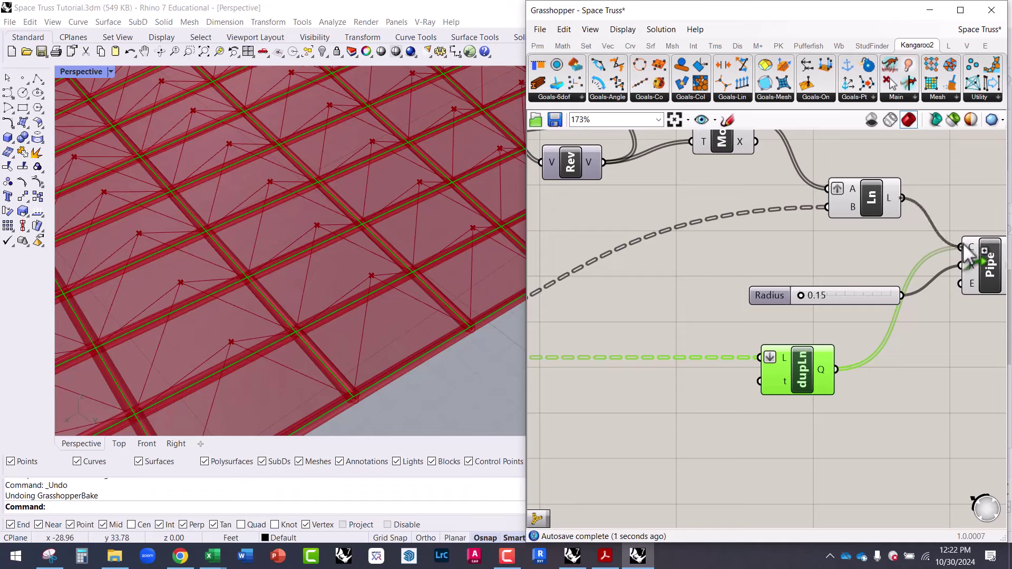
Select the Pipe component and bake its geometry into the Rhino model.
right_drag(940, 268, 811, 284)
click(825, 284)
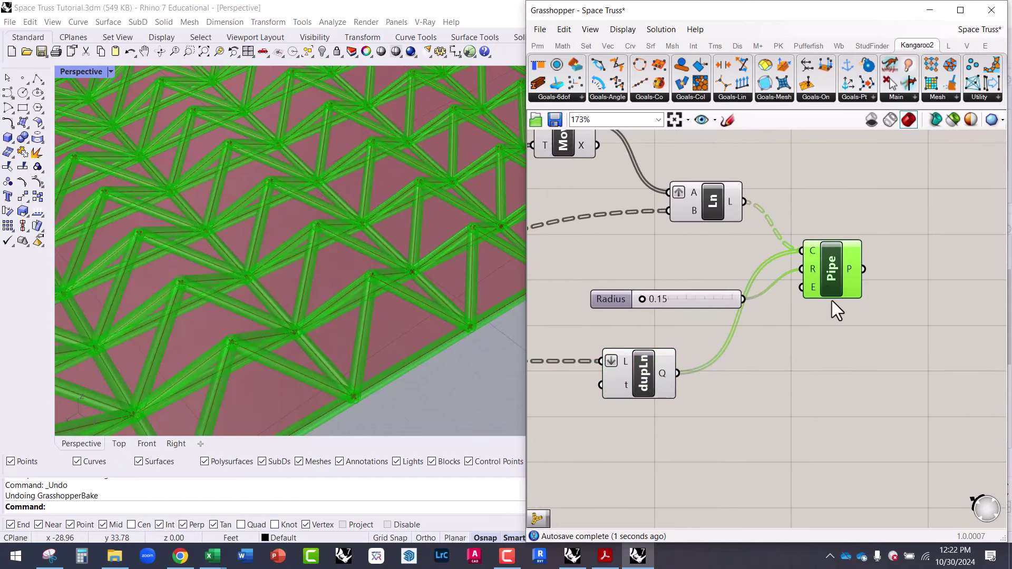
middle_click(831, 356)
click(846, 377)
Select several baked shared-edge pipes one at a time to check for overlapping duplicates, and clear the selection.
click(440, 293)
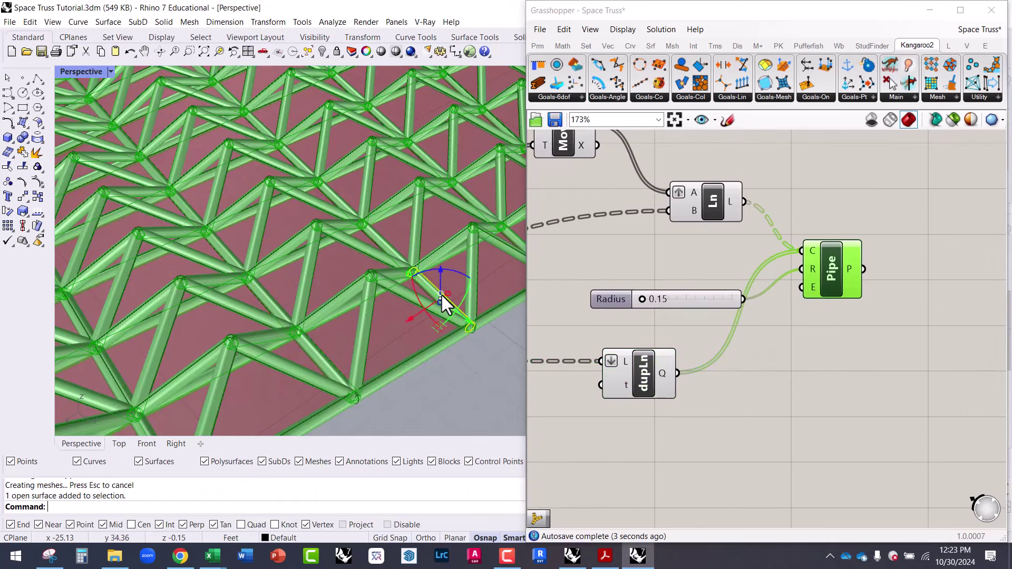
click(391, 244)
scroll(340, 196, up, 5)
click(328, 202)
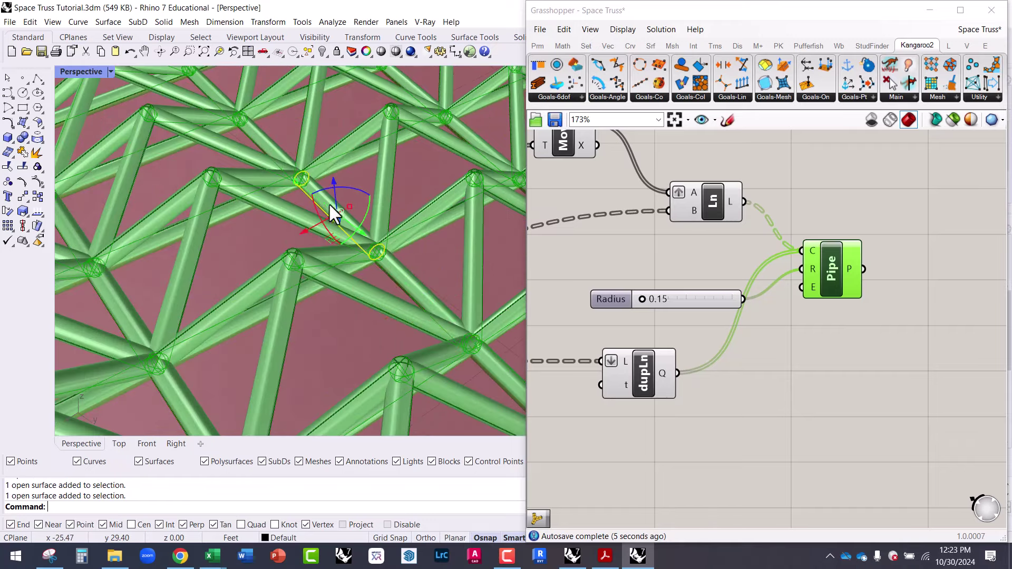
click(117, 293)
scroll(227, 327, down, 4)
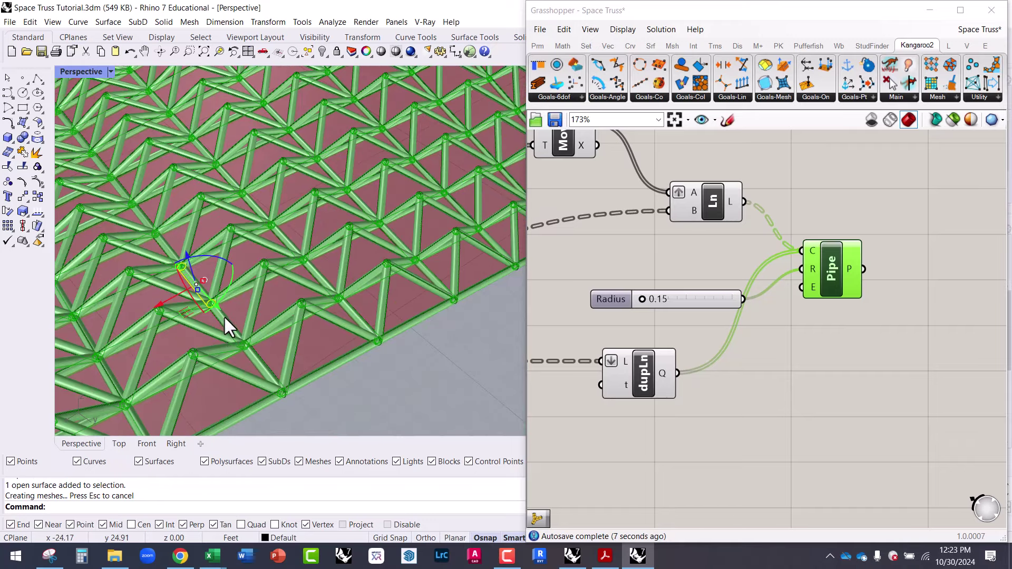
scroll(240, 302, up, 5)
click(259, 275)
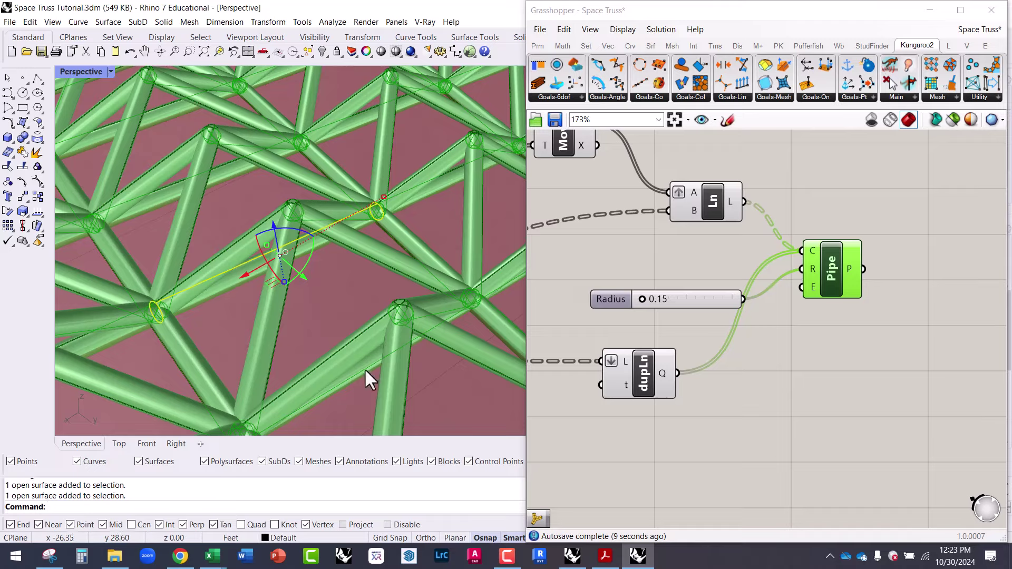
key(Escape)
scroll(366, 309, down, 6)
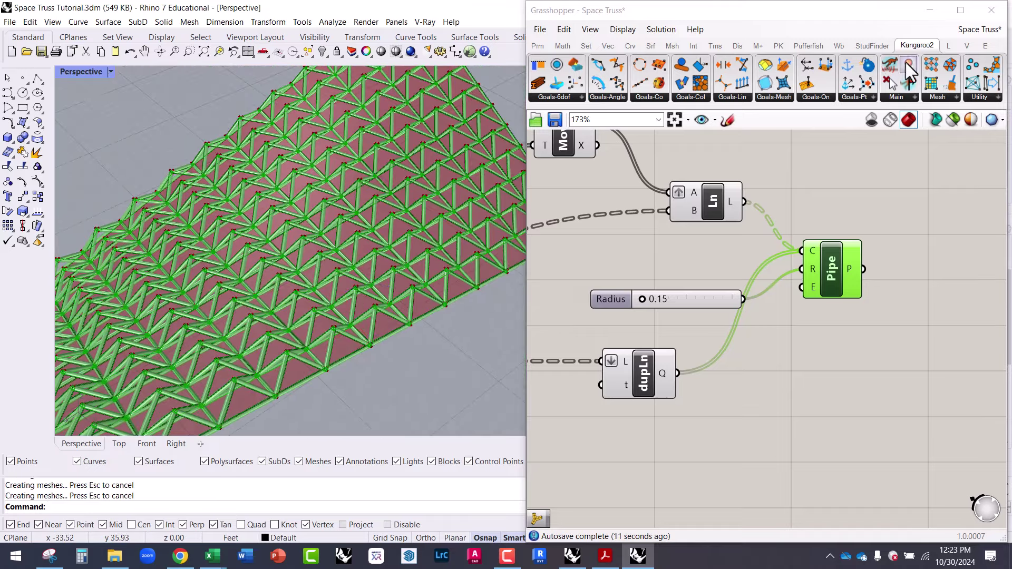
Save the Grasshopper definition and close its editor window.
click(554, 119)
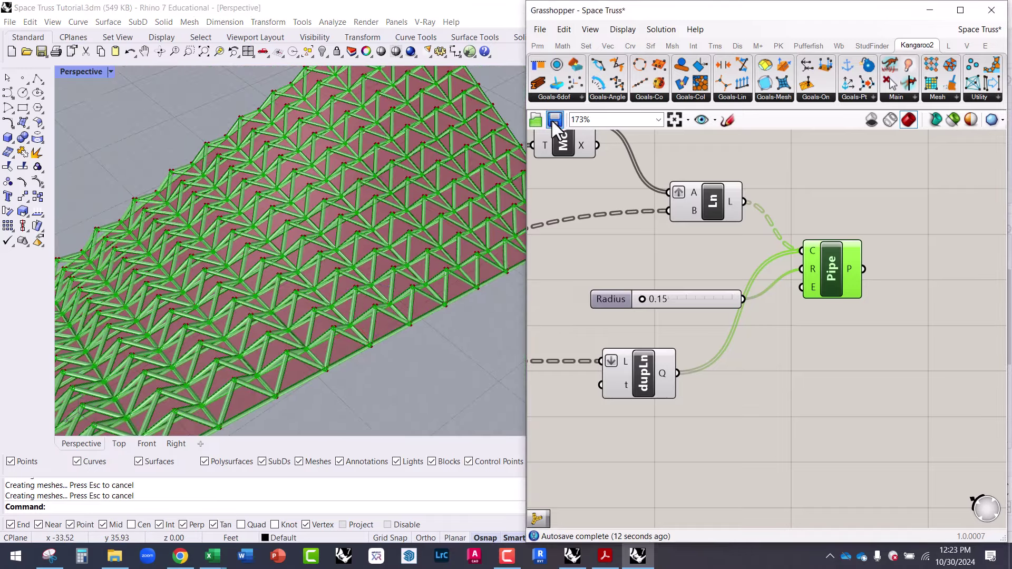
click(991, 11)
Bring back the hidden base surface with the ShowSelected command.
right_drag(436, 230, 343, 252)
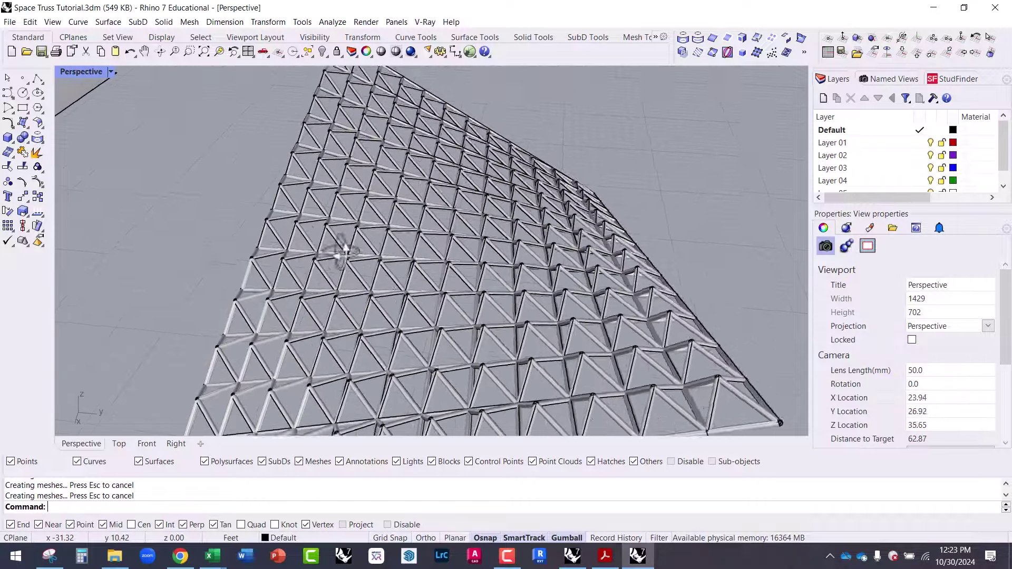
scroll(389, 226, up, 5)
scroll(498, 247, up, 5)
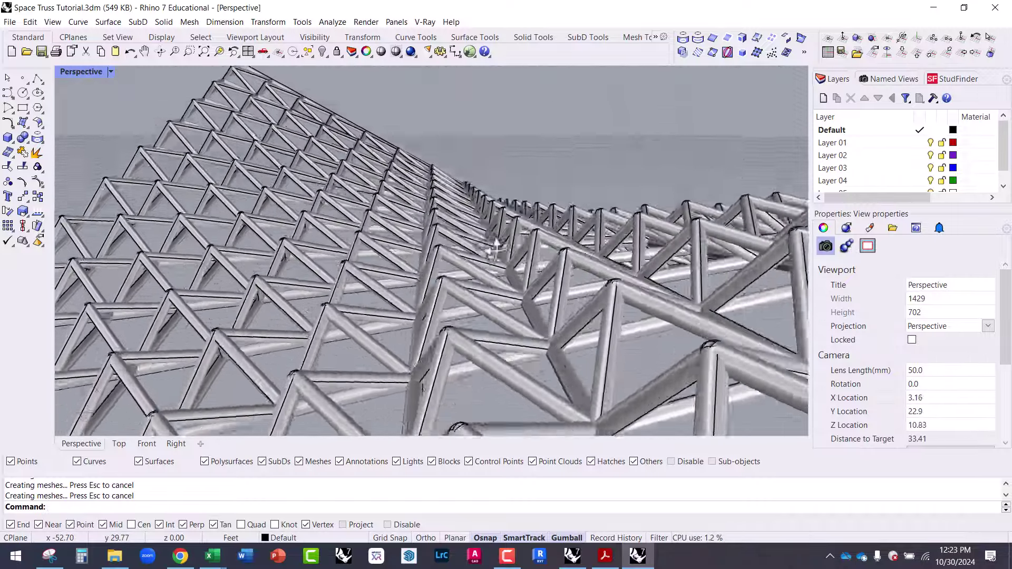
scroll(495, 246, down, 10)
text(Sho)
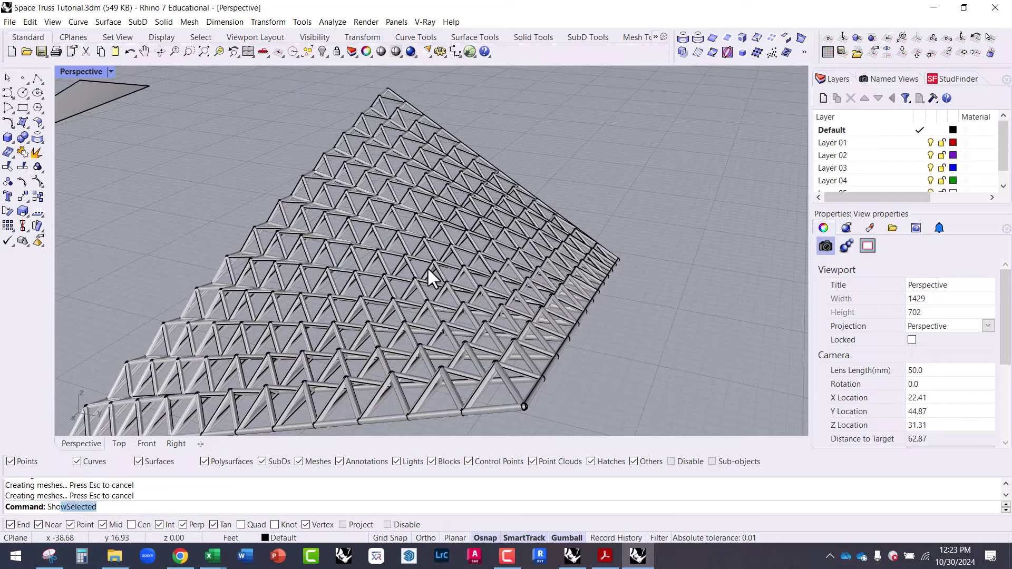
text(w)
key(Return)
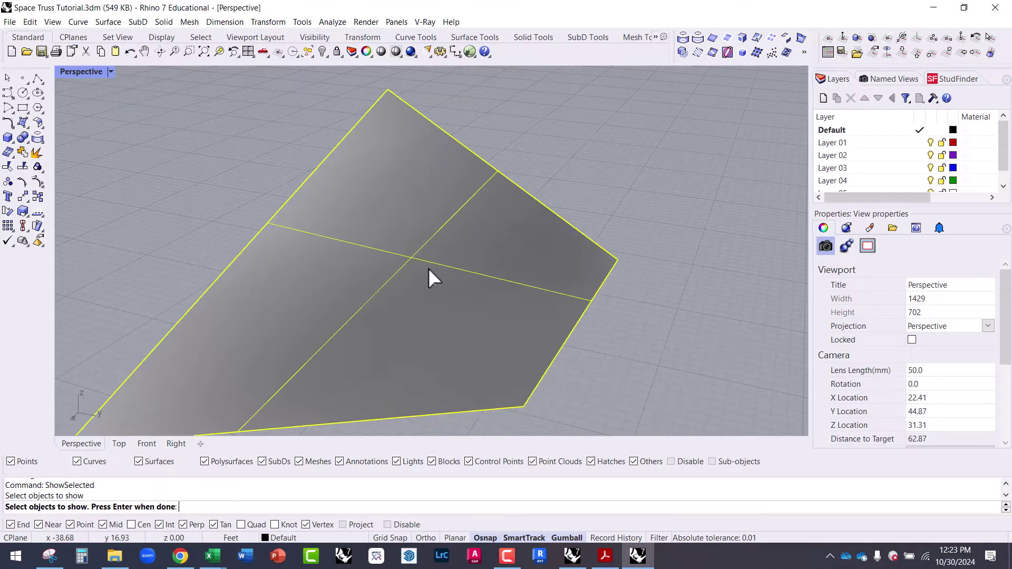
key(Return)
Examine the baked truss and its surface from several angles, both close up and as a whole.
right_drag(539, 165, 298, 256)
scroll(419, 282, up, 10)
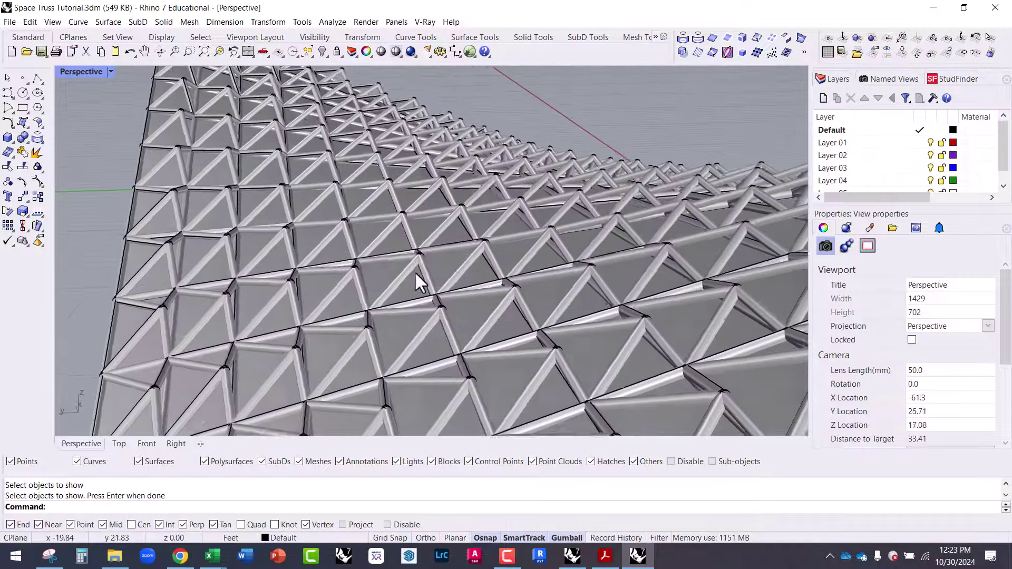
right_drag(419, 282, 318, 315)
scroll(531, 265, down, 5)
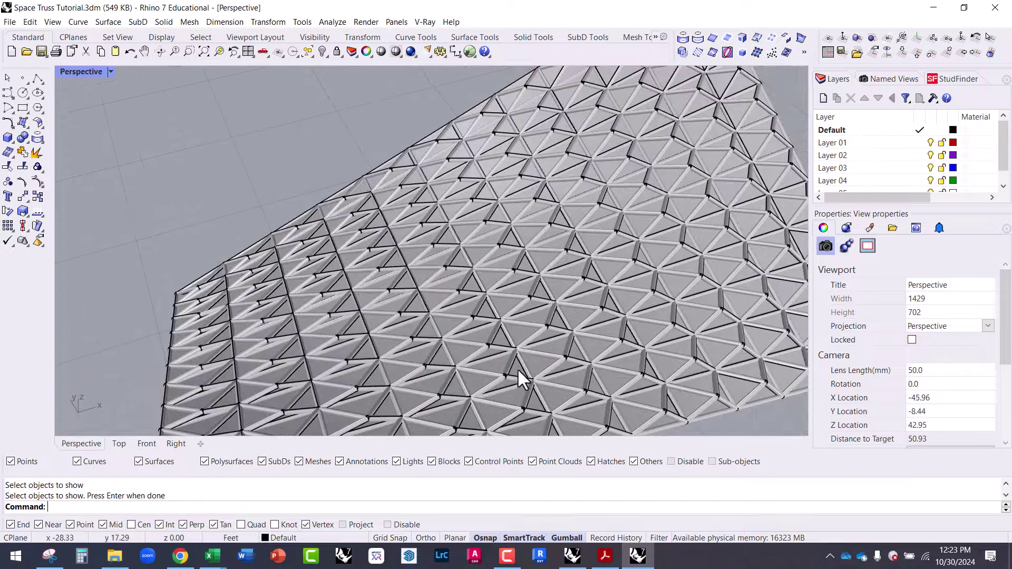
right_drag(517, 368, 398, 240)
scroll(491, 298, up, 5)
scroll(319, 275, down, 5)
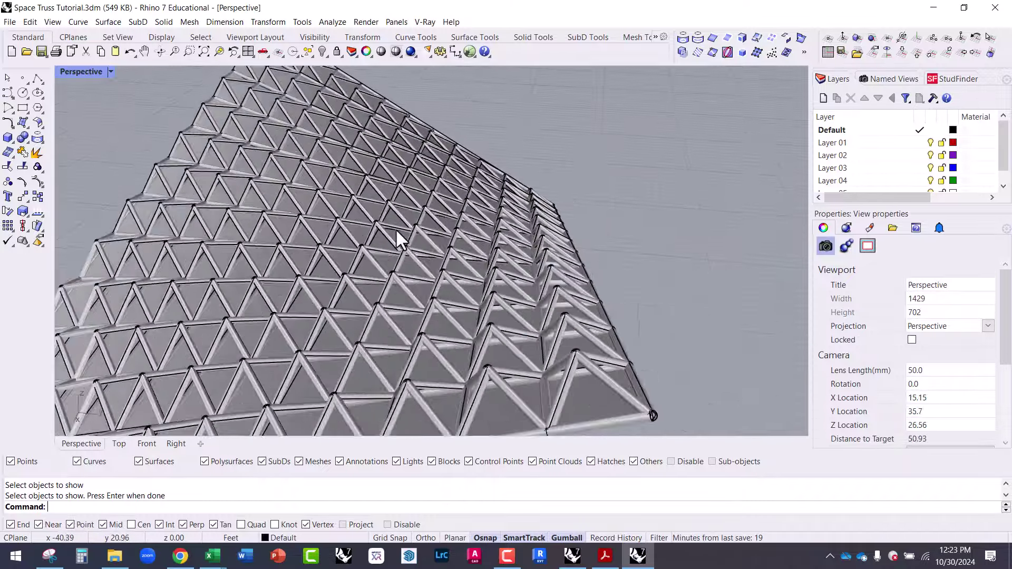
scroll(454, 257, up, 2)
scroll(485, 290, up, 2)
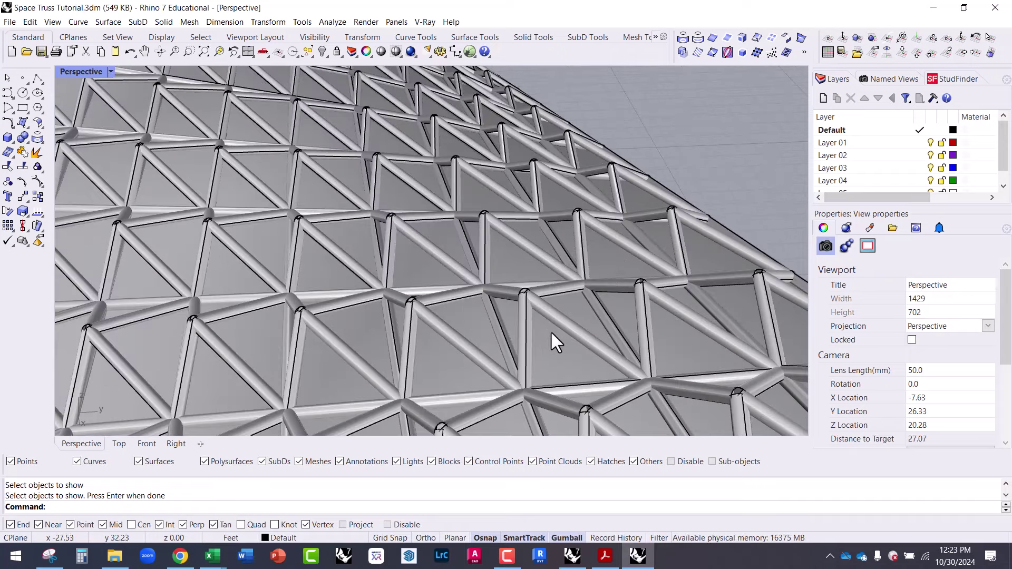
right_drag(633, 291, 548, 321)
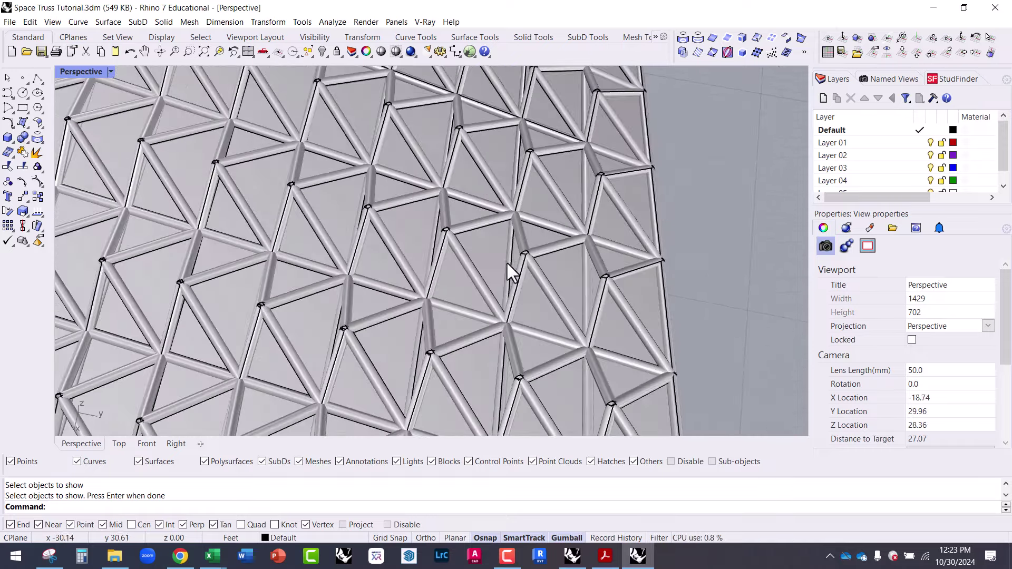
right_drag(511, 267, 519, 209)
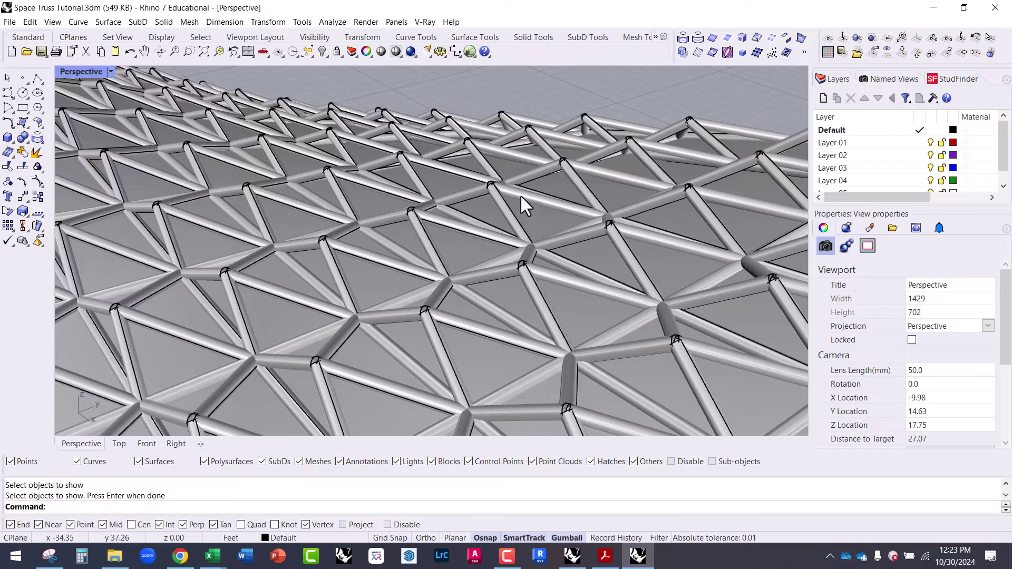
right_drag(476, 236, 512, 216)
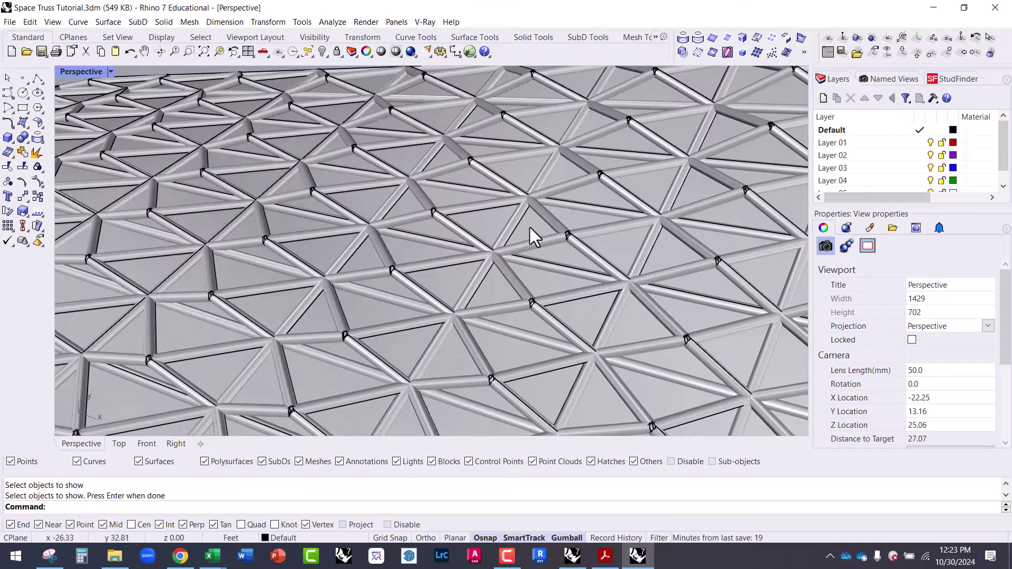
scroll(470, 293, down, 5)
right_drag(463, 282, 515, 256)
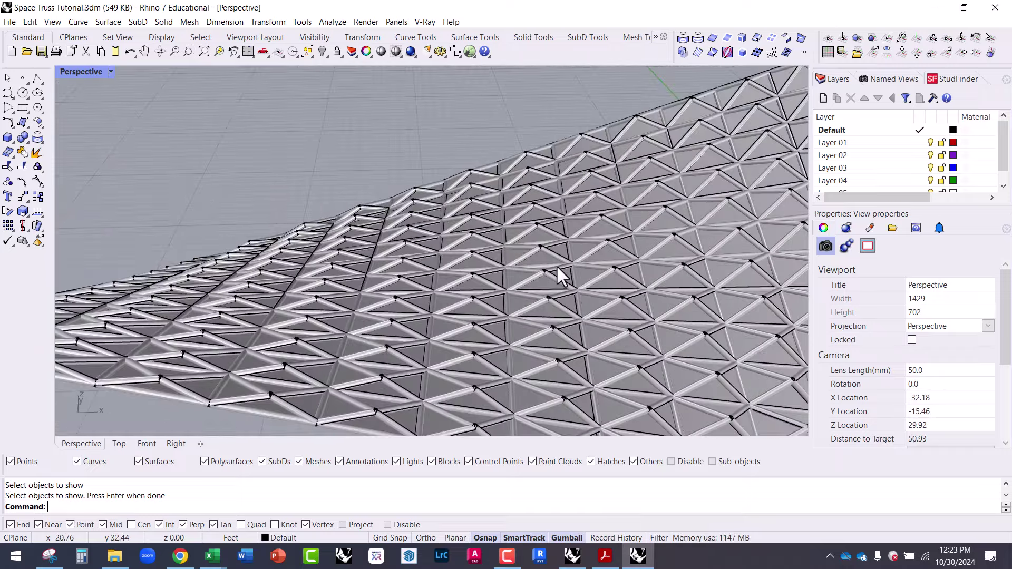